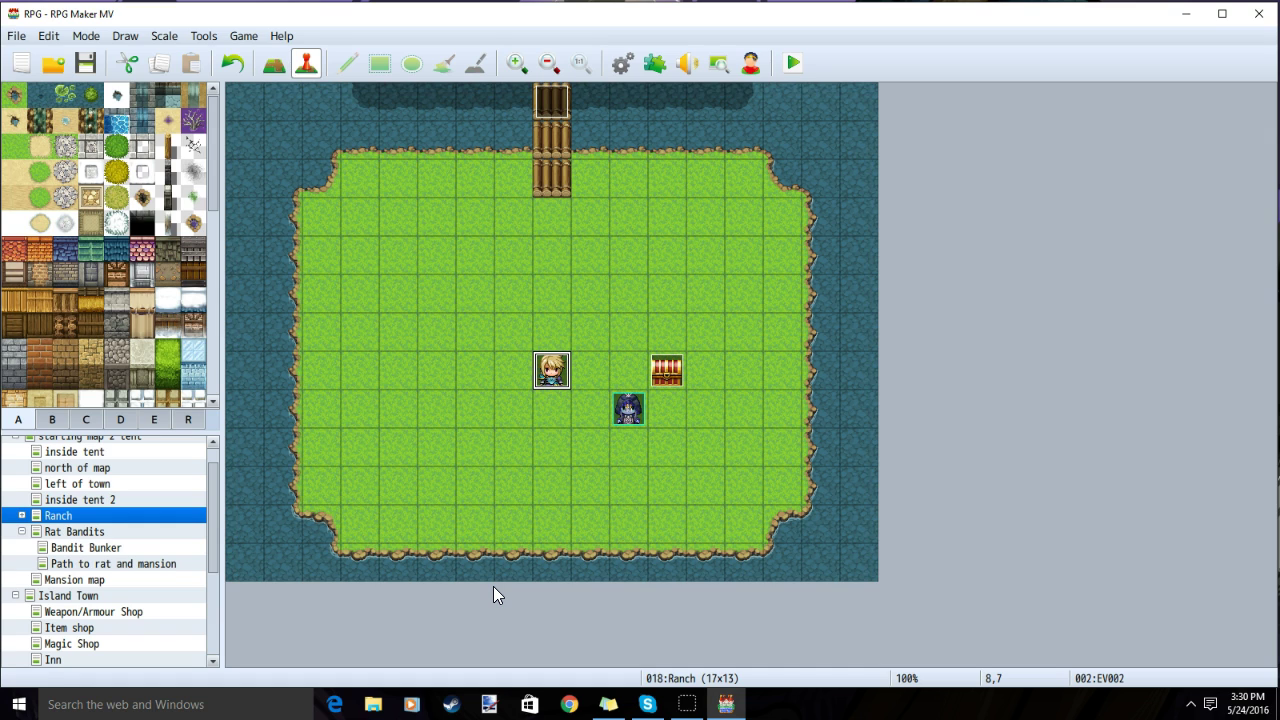
# Look through the World 2, Rat Bandits, Item shop and Island Town maps, then return to Ranch.
pyautogui.scroll(-3, 165, 567)
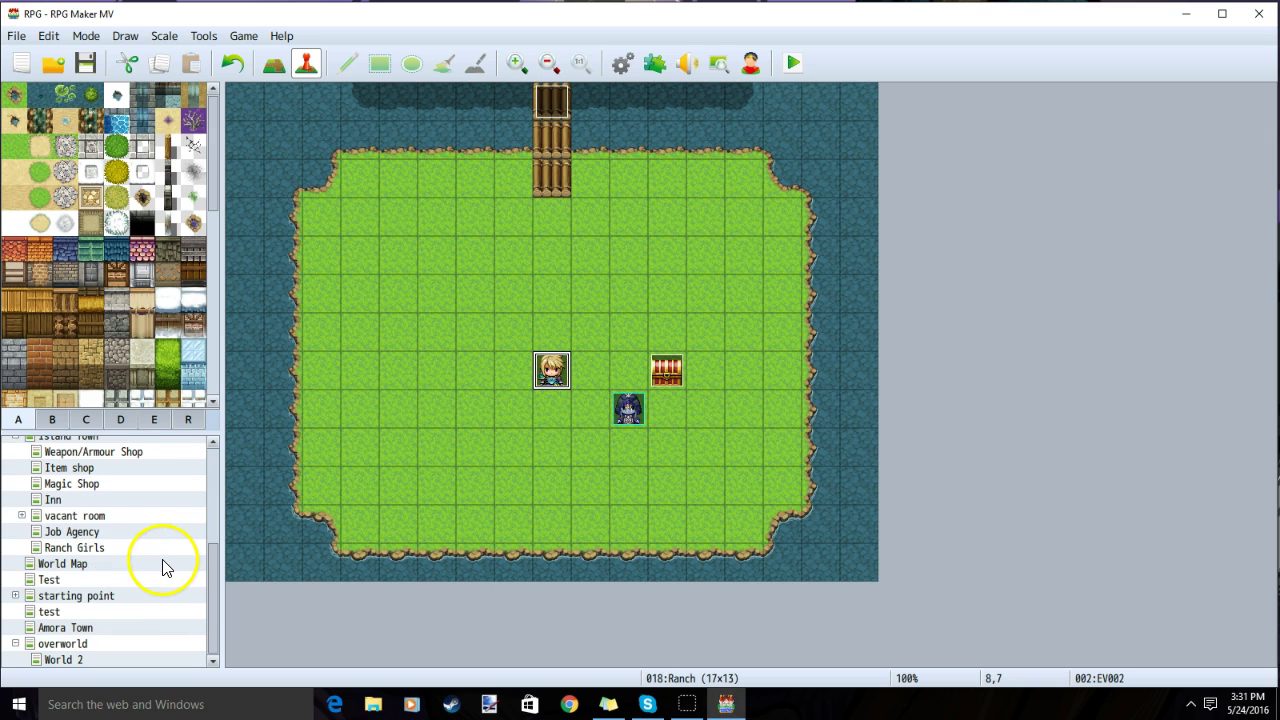
pyautogui.click(63, 660)
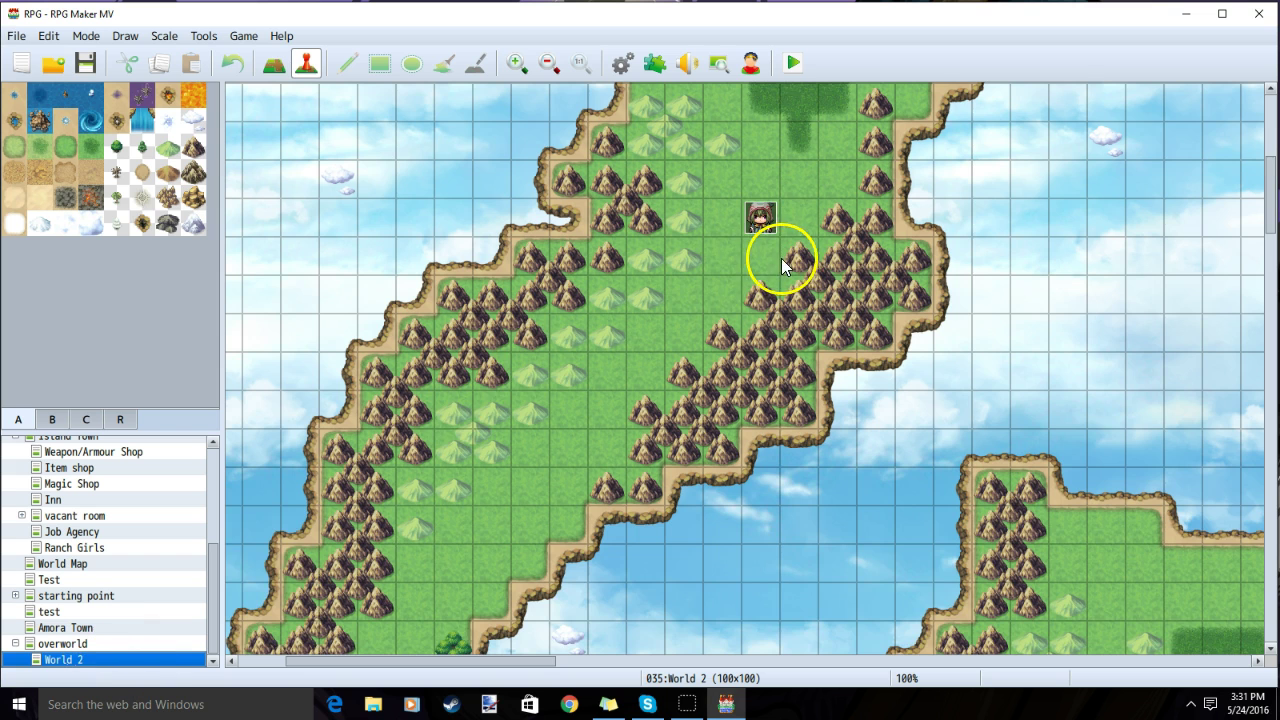
pyautogui.scroll(5, 760, 300)
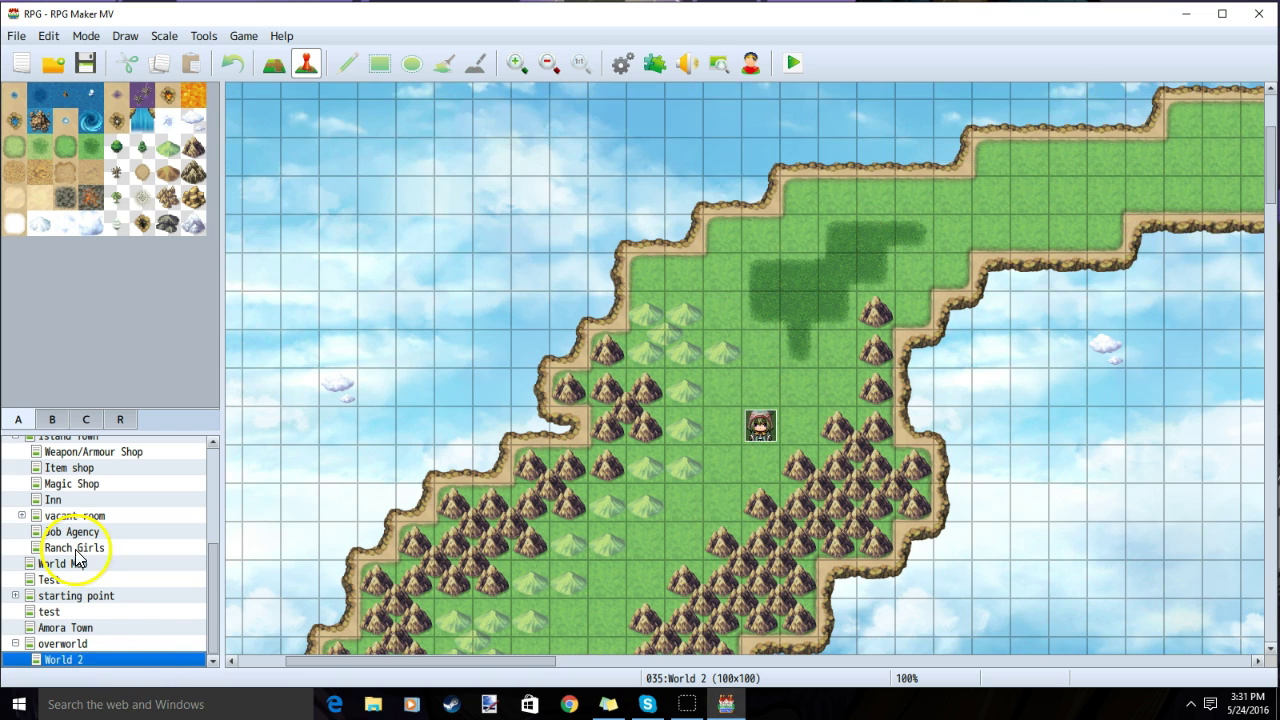
pyautogui.scroll(2, 86, 543)
pyautogui.click(74, 483)
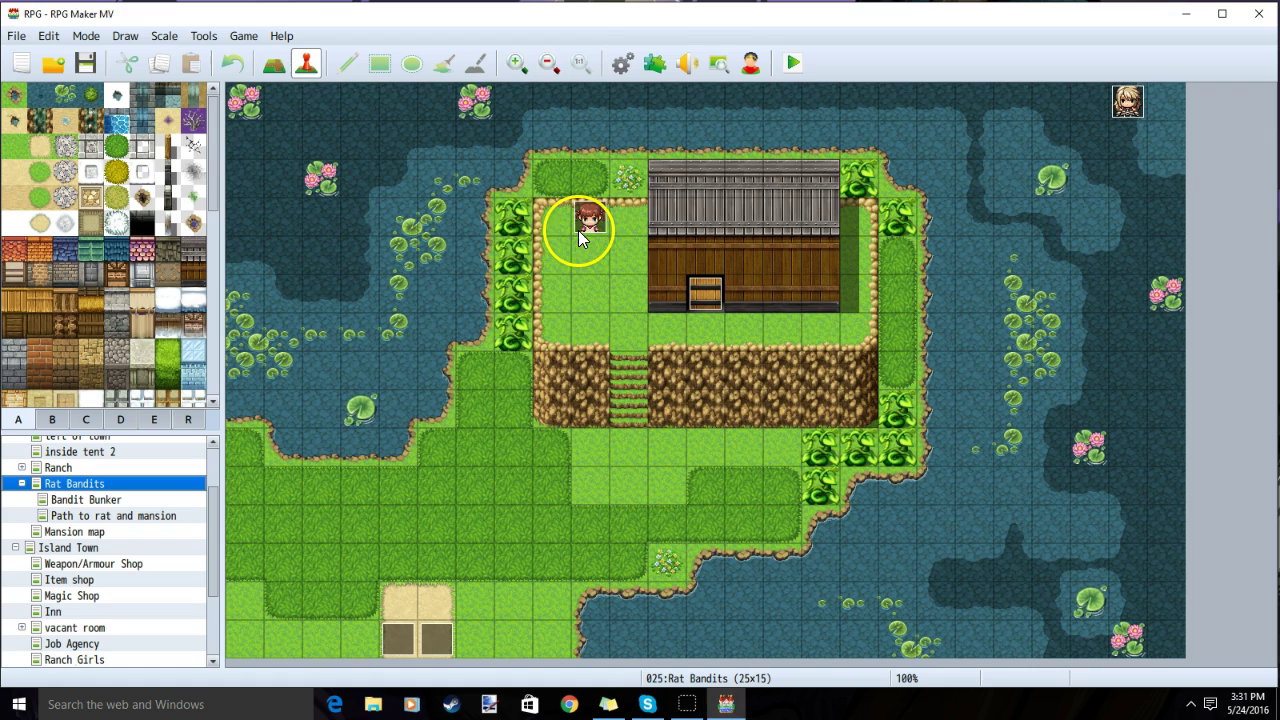
pyautogui.scroll(1, 30, 497)
pyautogui.click(69, 604)
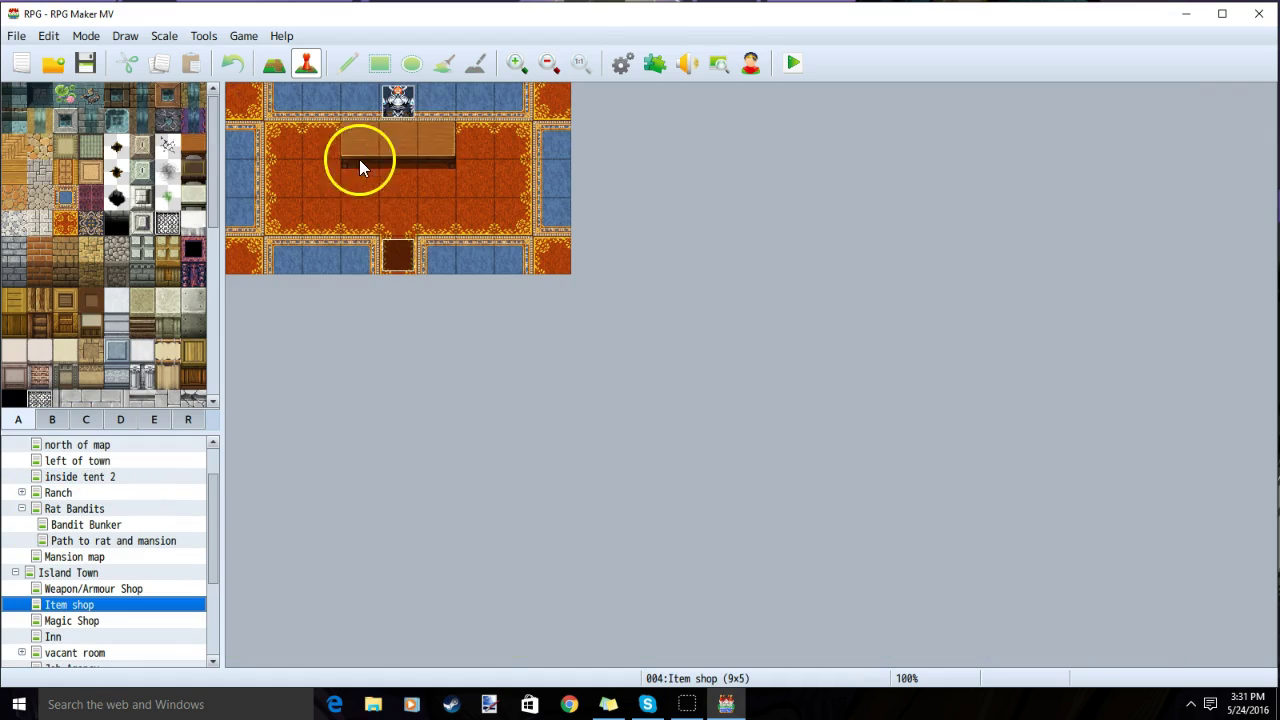
pyautogui.click(68, 572)
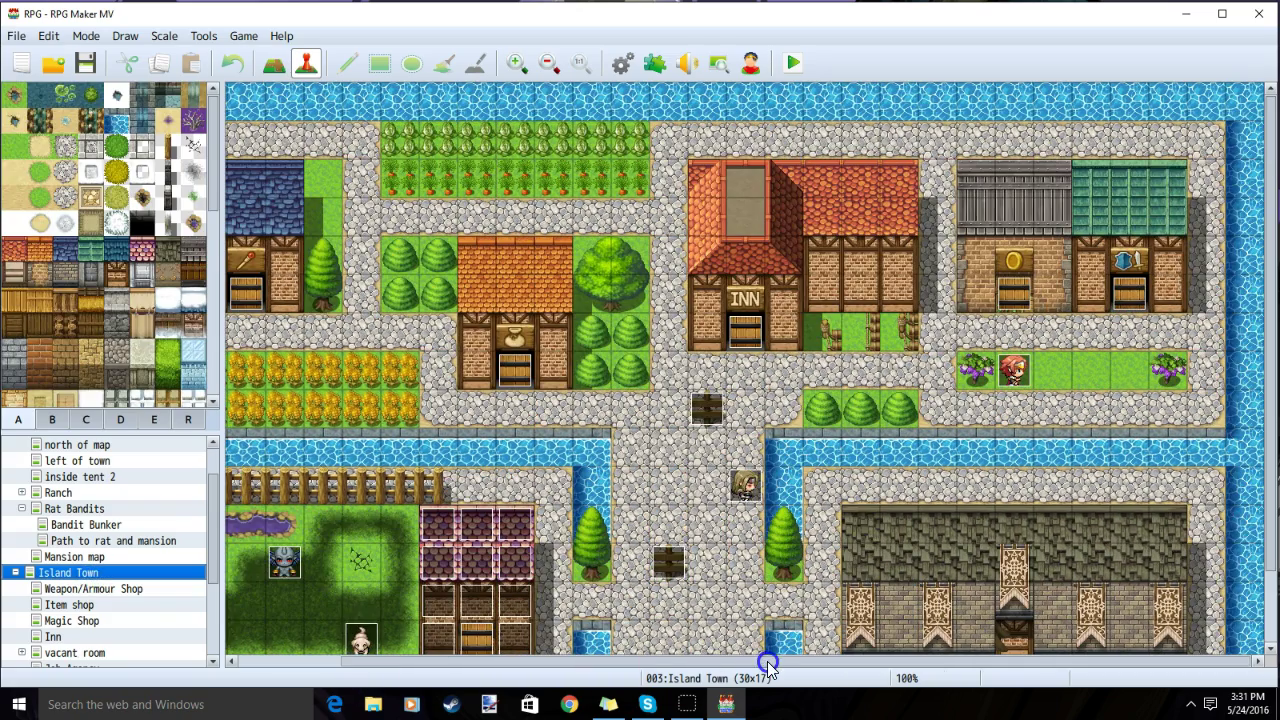
pyautogui.click(677, 491)
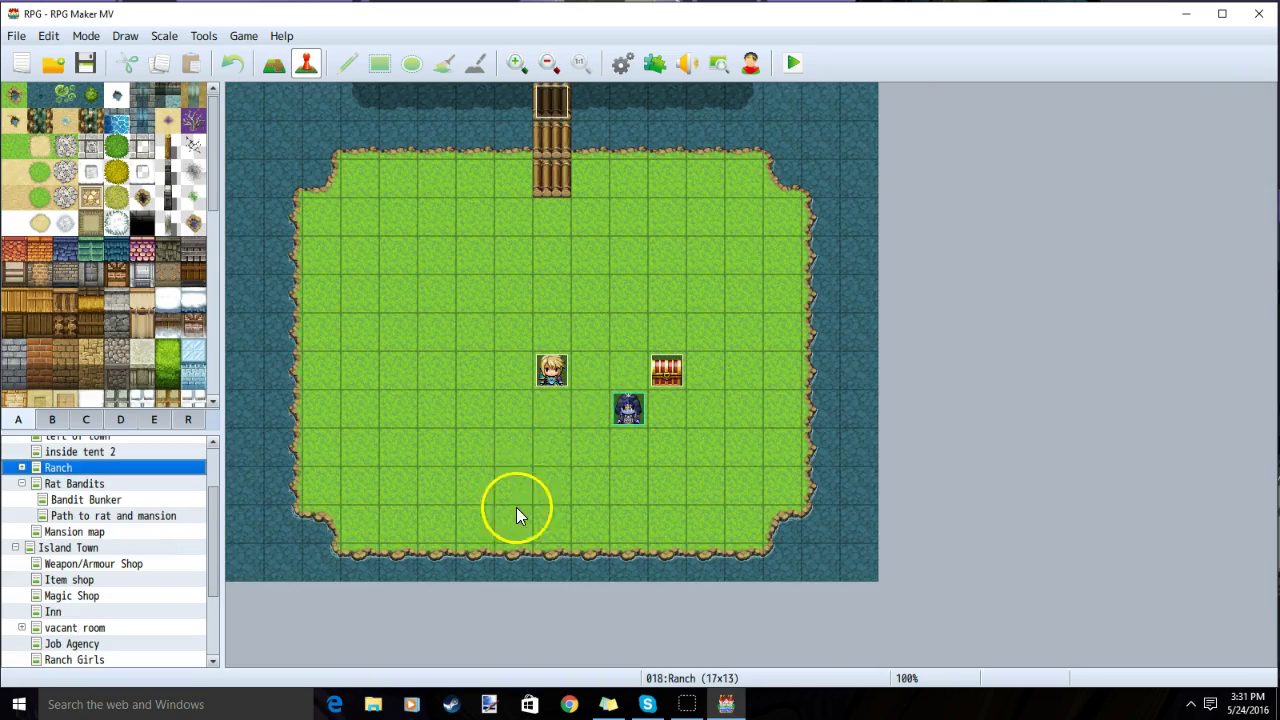
# Check the Important Things item and its price in the database, then close it.
pyautogui.click(622, 67)
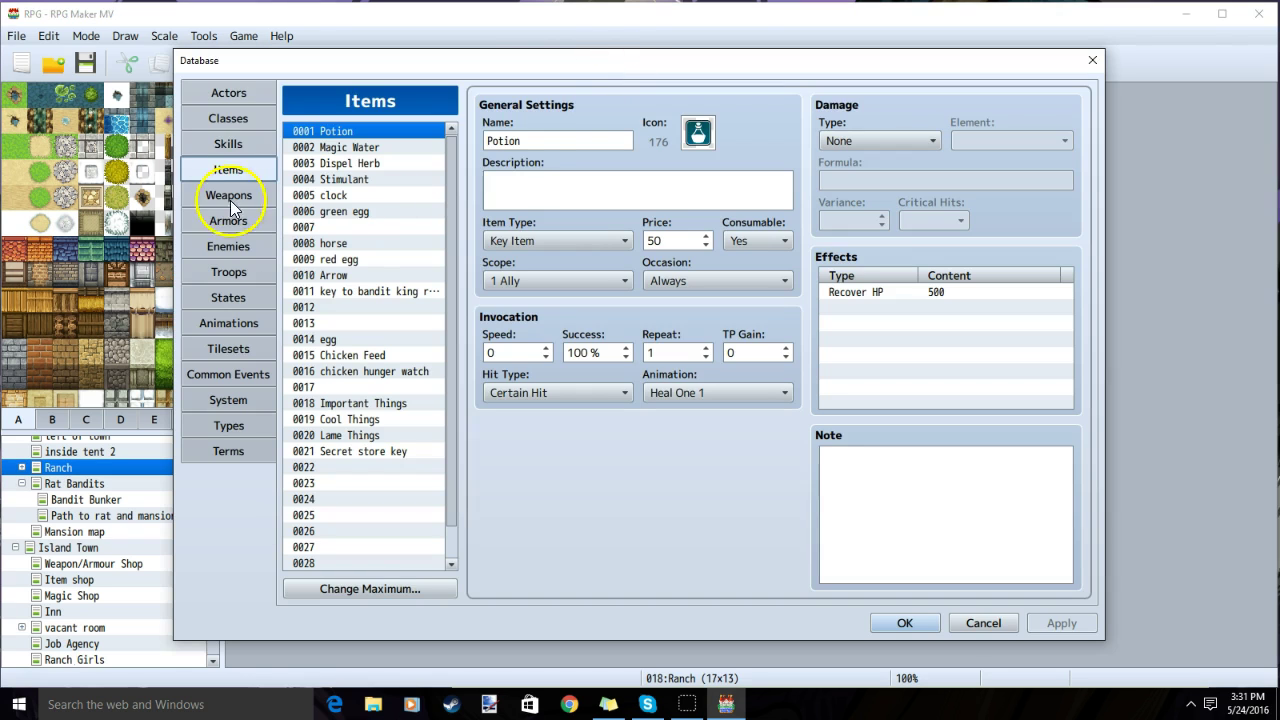
pyautogui.click(398, 589)
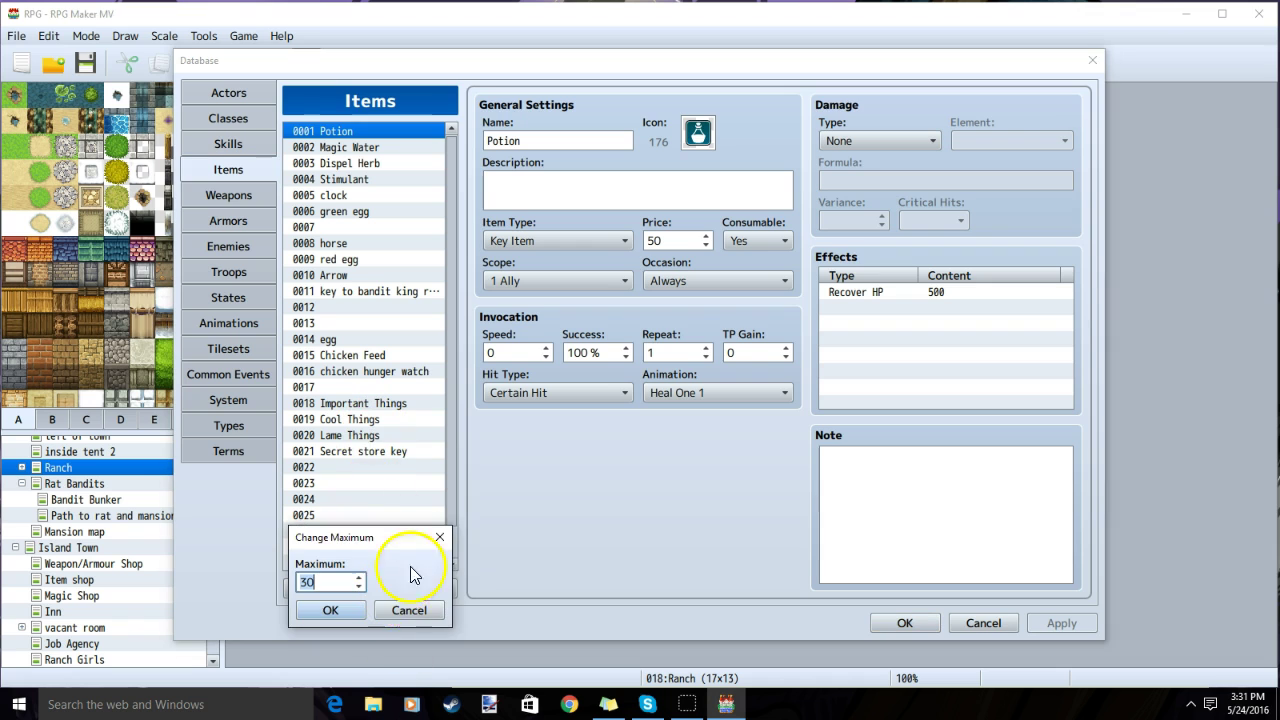
pyautogui.click(439, 537)
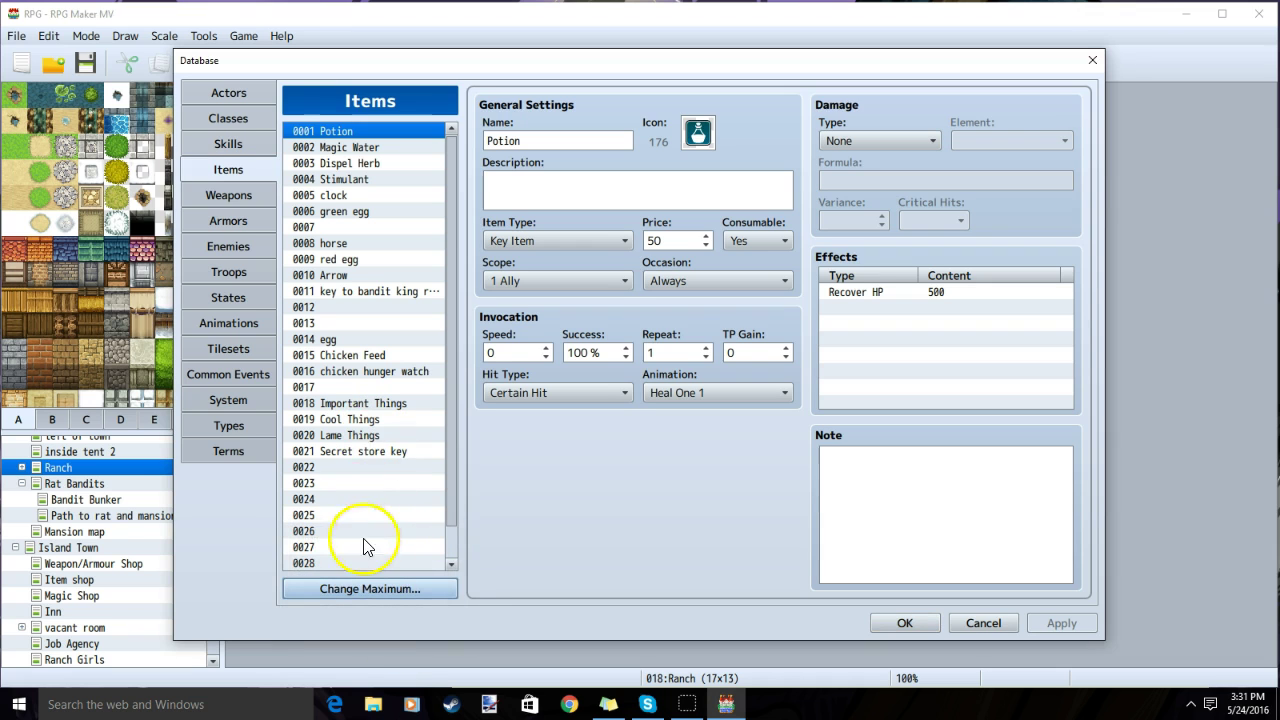
pyautogui.click(372, 404)
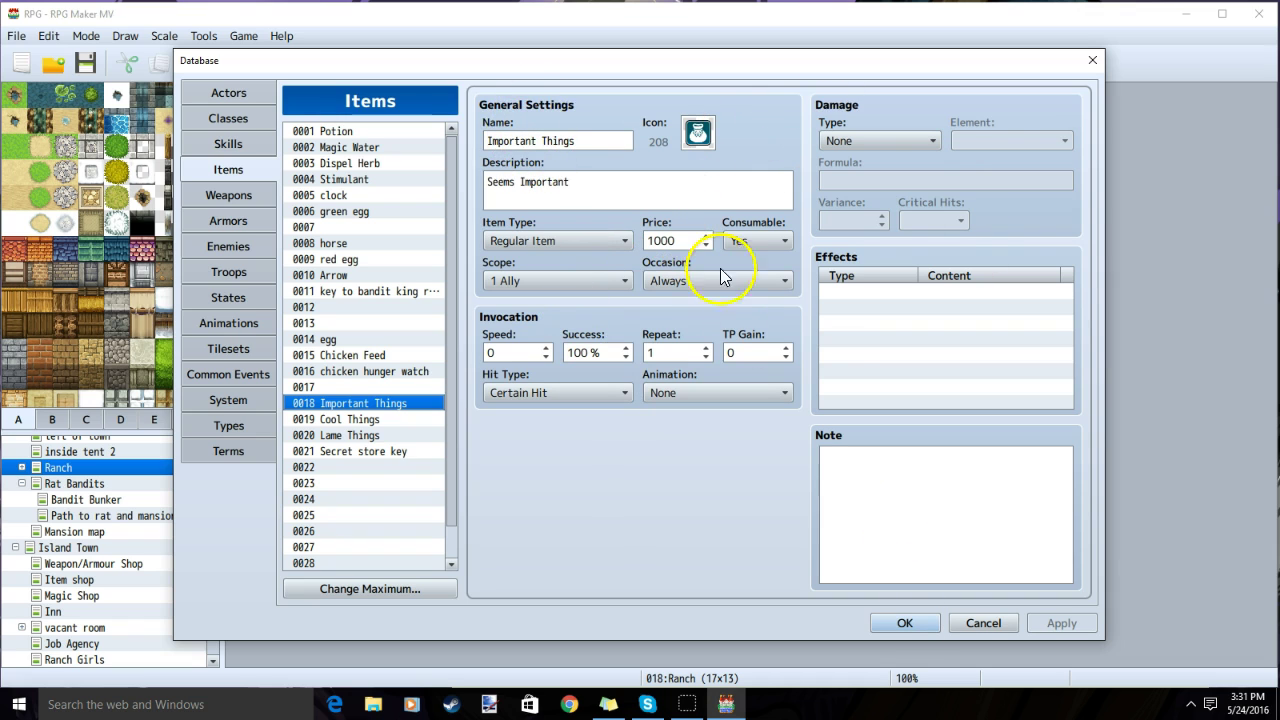
pyautogui.doubleClick(656, 241)
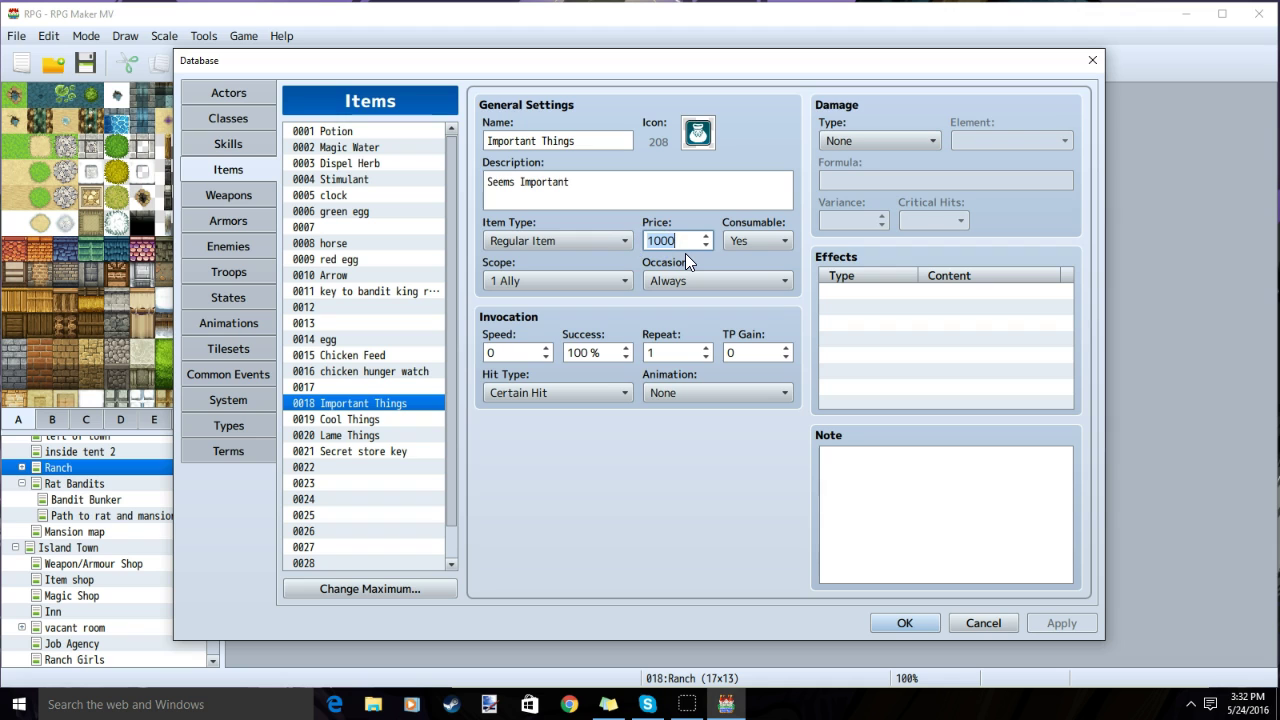
pyautogui.press('Return')
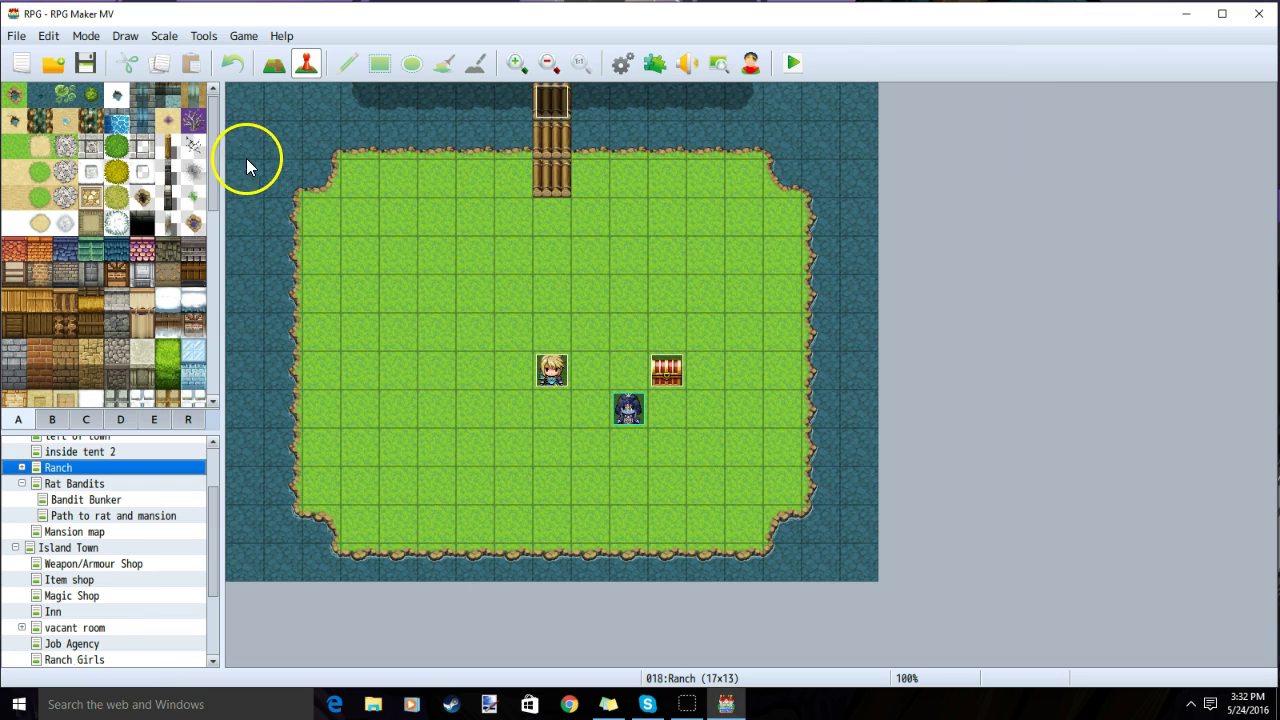
# Create a new event on Ranch tile 5,6 with the purple-haired character sprite.
pyautogui.doubleClick(447, 332)
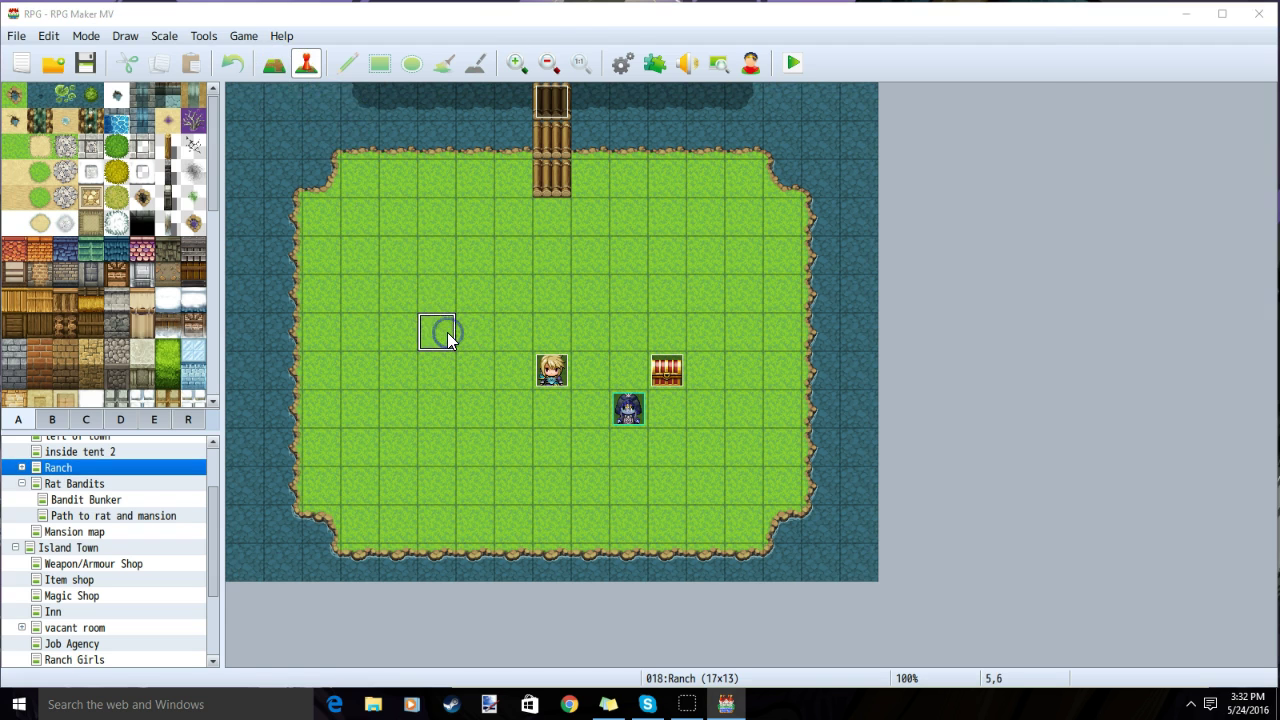
pyautogui.doubleClick(297, 422)
pyautogui.click(655, 197)
pyautogui.click(803, 517)
pyautogui.click(568, 190)
# Add a purchase-only Shop Processing command selling Important Things at a specified price.
pyautogui.doubleClick(568, 190)
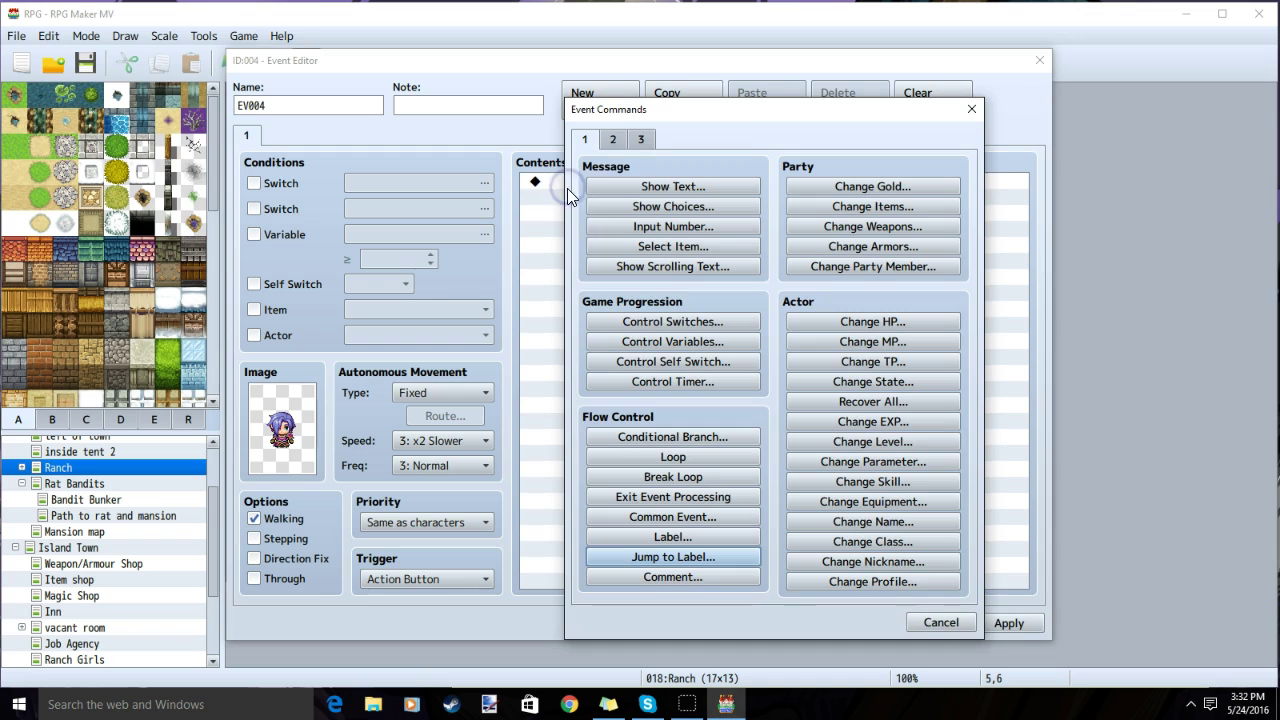
pyautogui.click(640, 138)
pyautogui.click(673, 206)
pyautogui.doubleClick(726, 286)
pyautogui.click(755, 296)
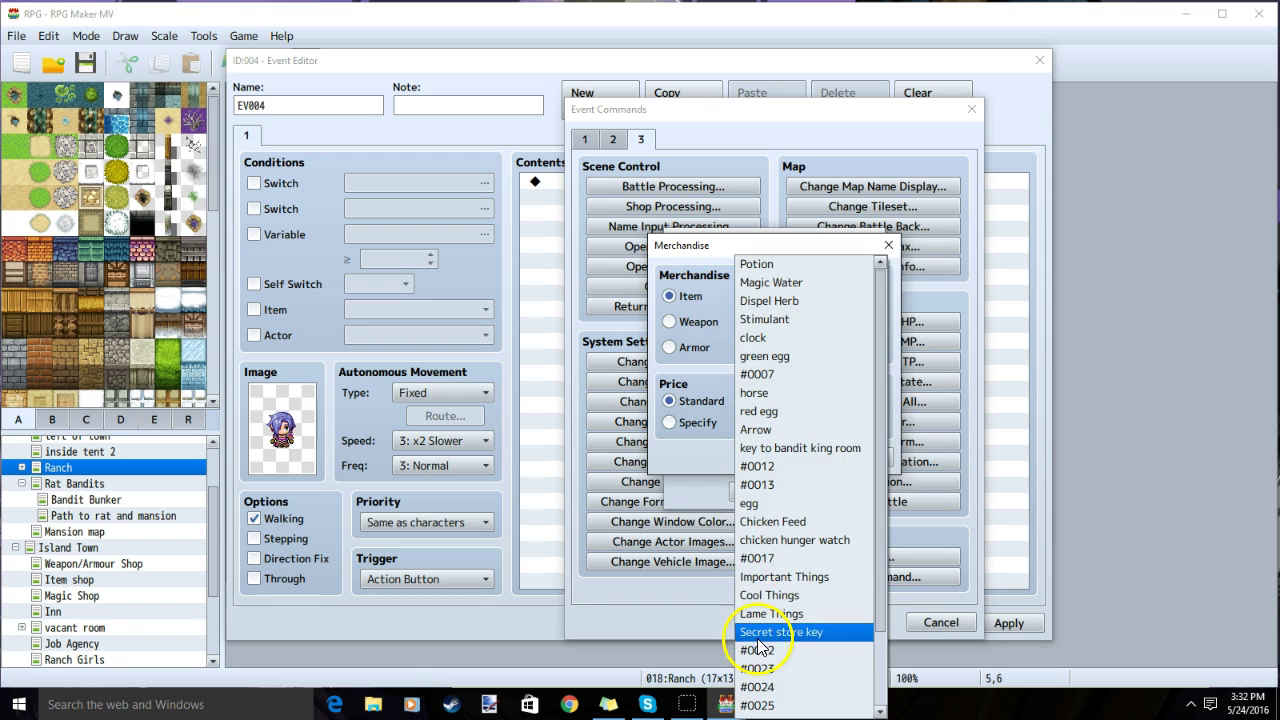
pyautogui.click(784, 586)
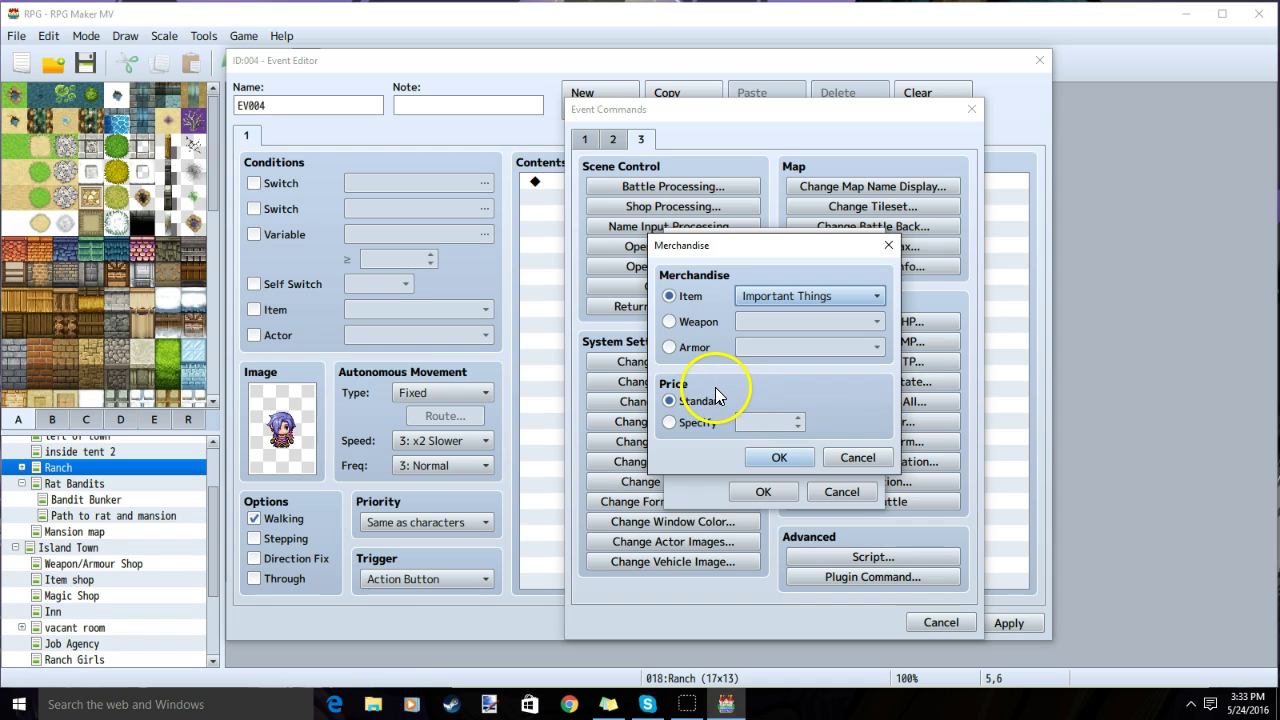
pyautogui.click(678, 422)
pyautogui.doubleClick(752, 422)
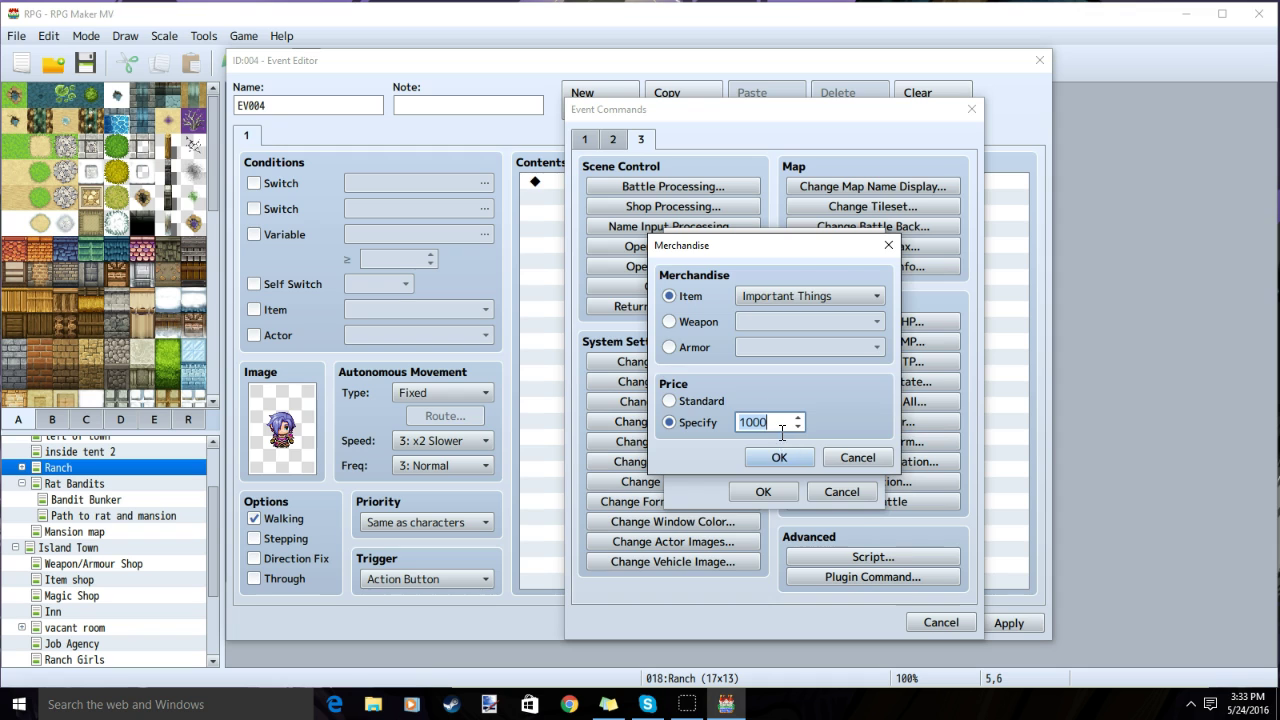
pyautogui.click(780, 449)
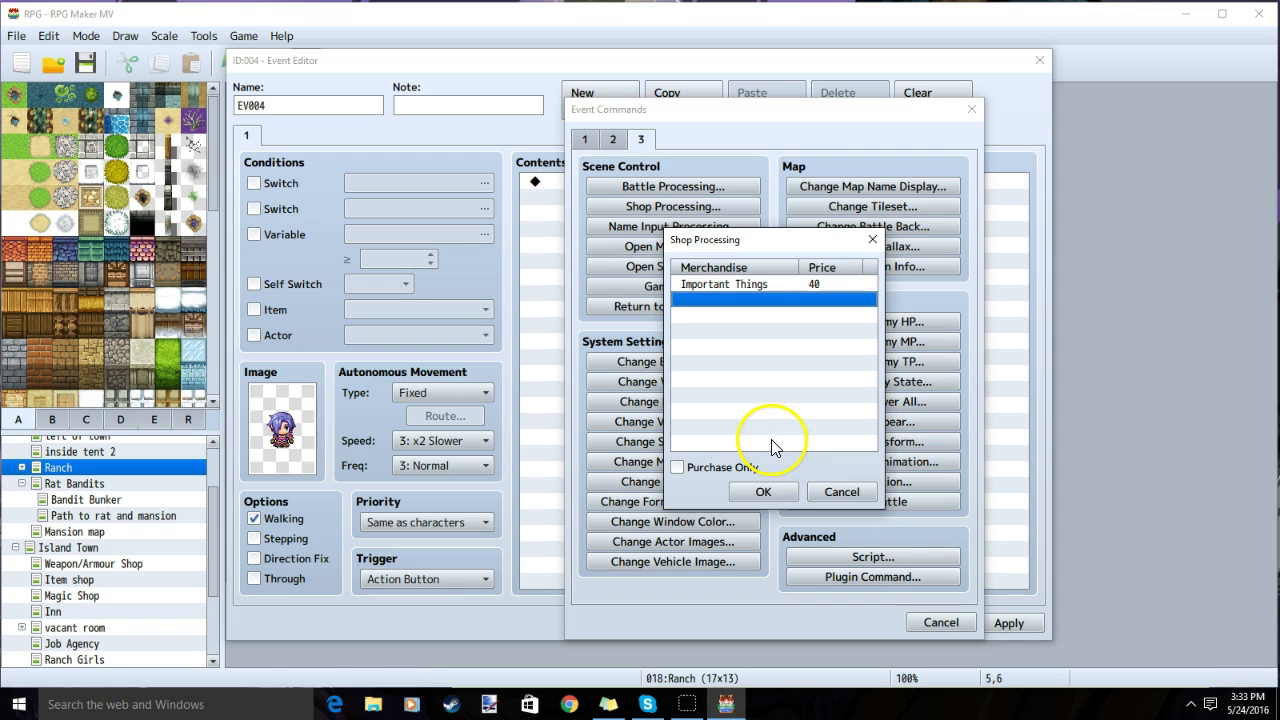
pyautogui.click(680, 468)
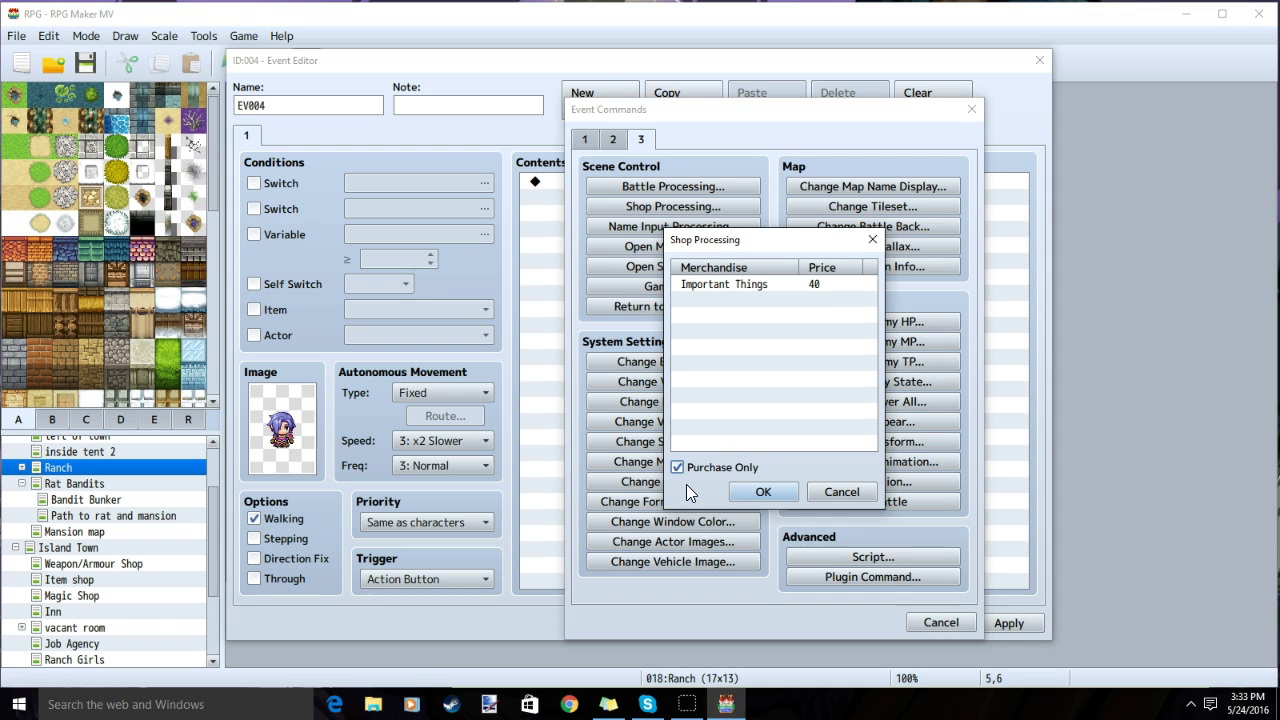
pyautogui.click(742, 492)
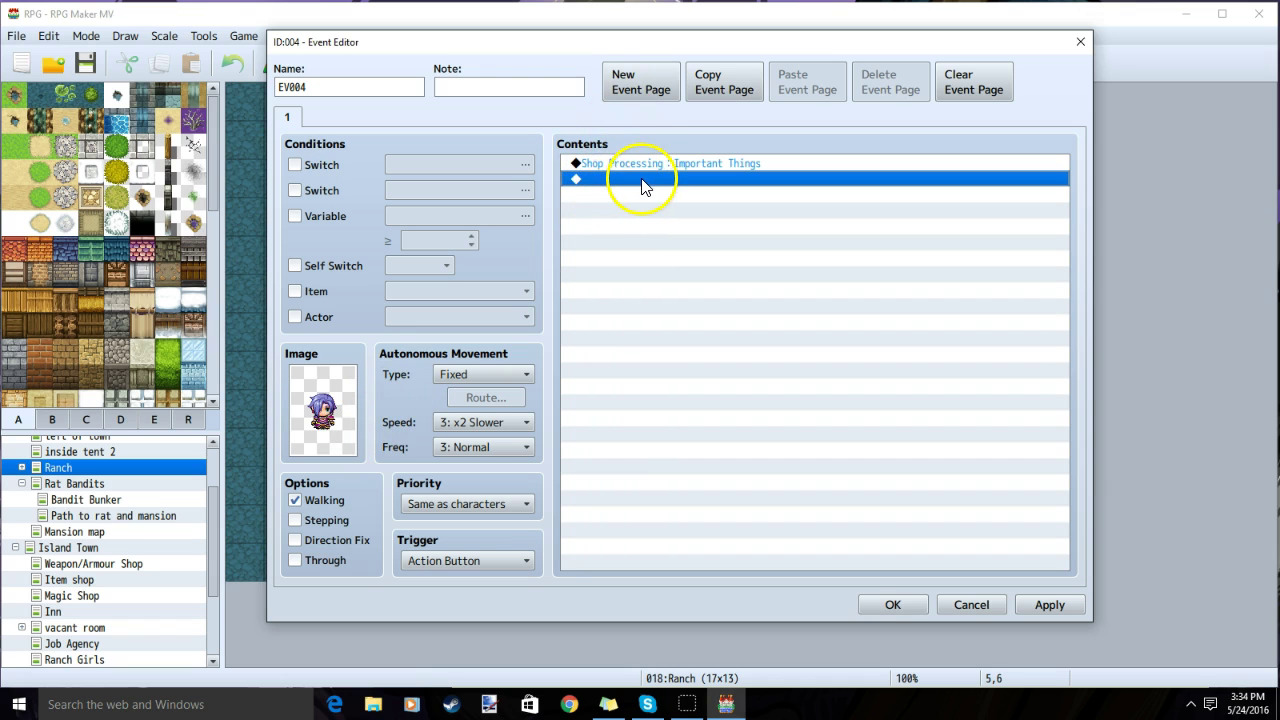
# Insert a Show Text before the shop saying 'hello i sell things' with an Actor2 face.
pyautogui.click(626, 166)
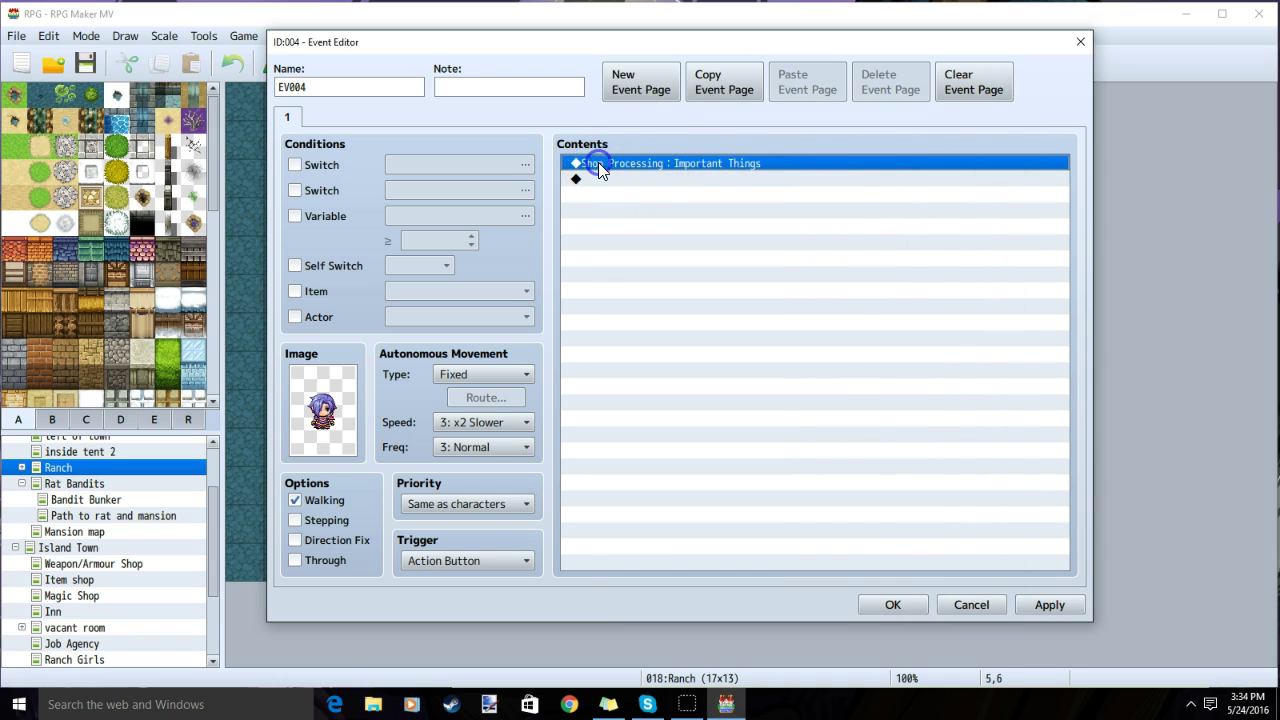
pyautogui.doubleClick(596, 178)
pyautogui.click(700, 167)
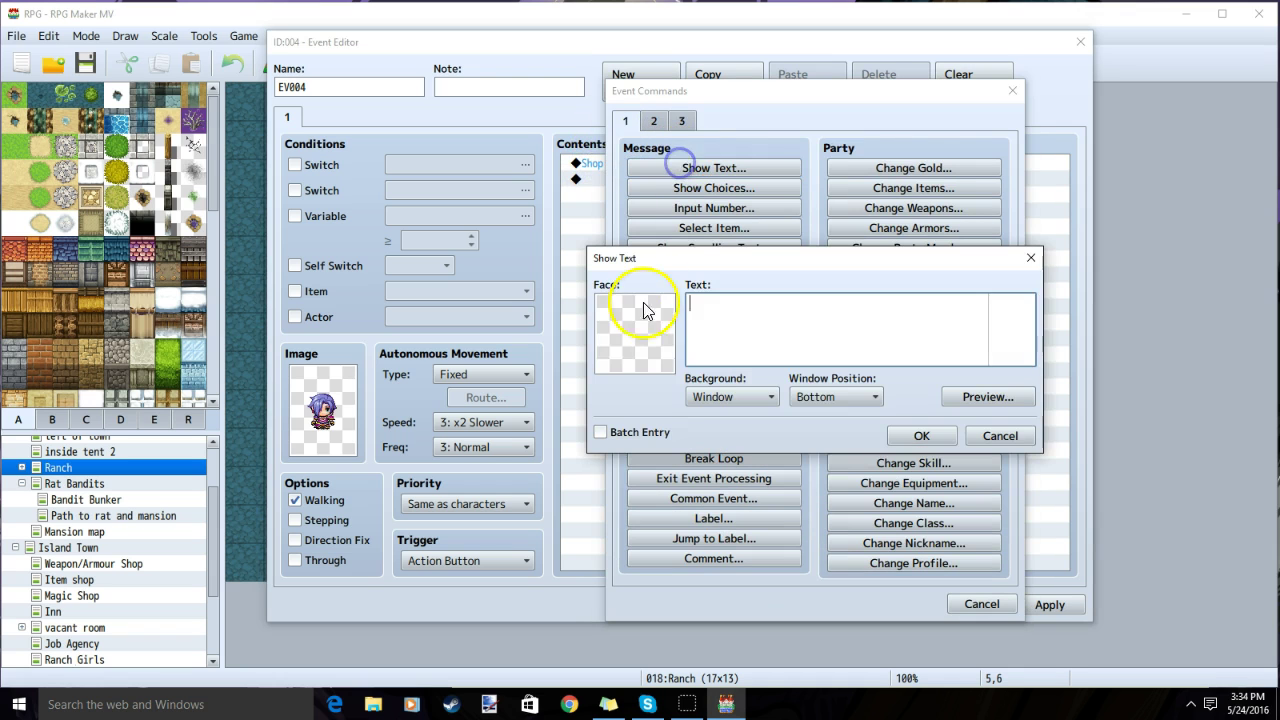
pyautogui.doubleClick(622, 323)
pyautogui.click(985, 517)
pyautogui.click(723, 314)
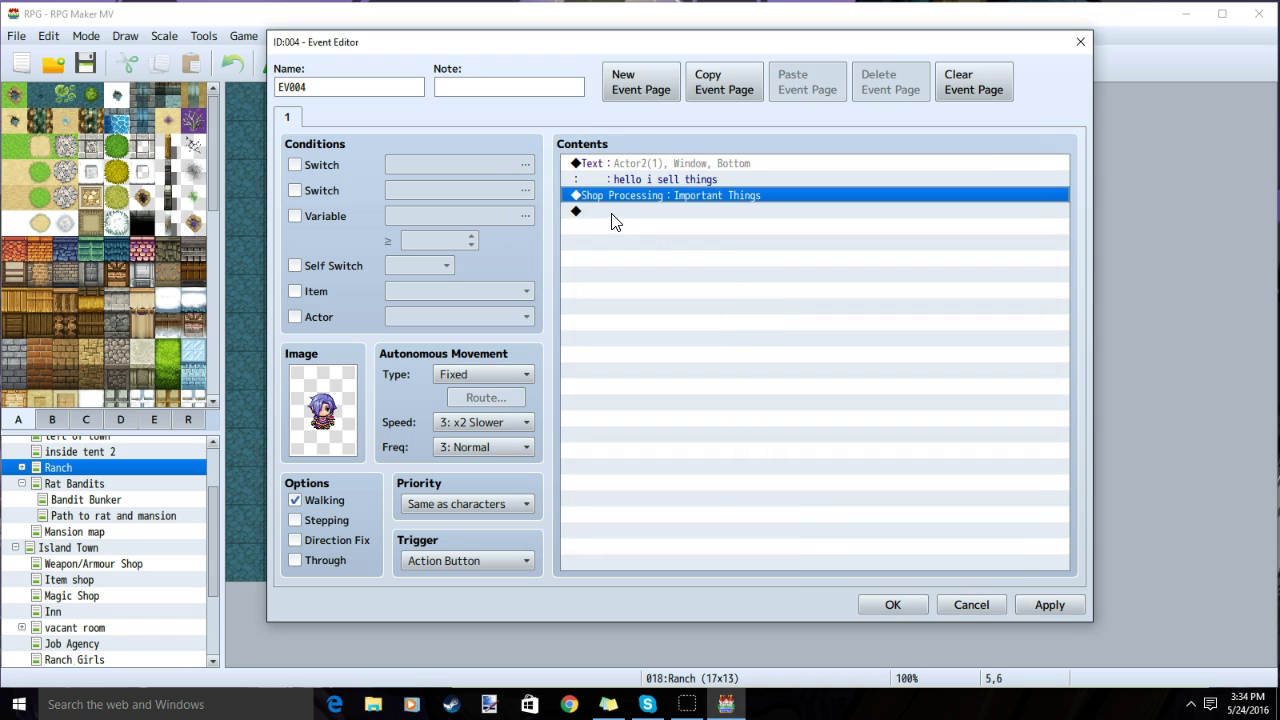
pyautogui.doubleClick(612, 212)
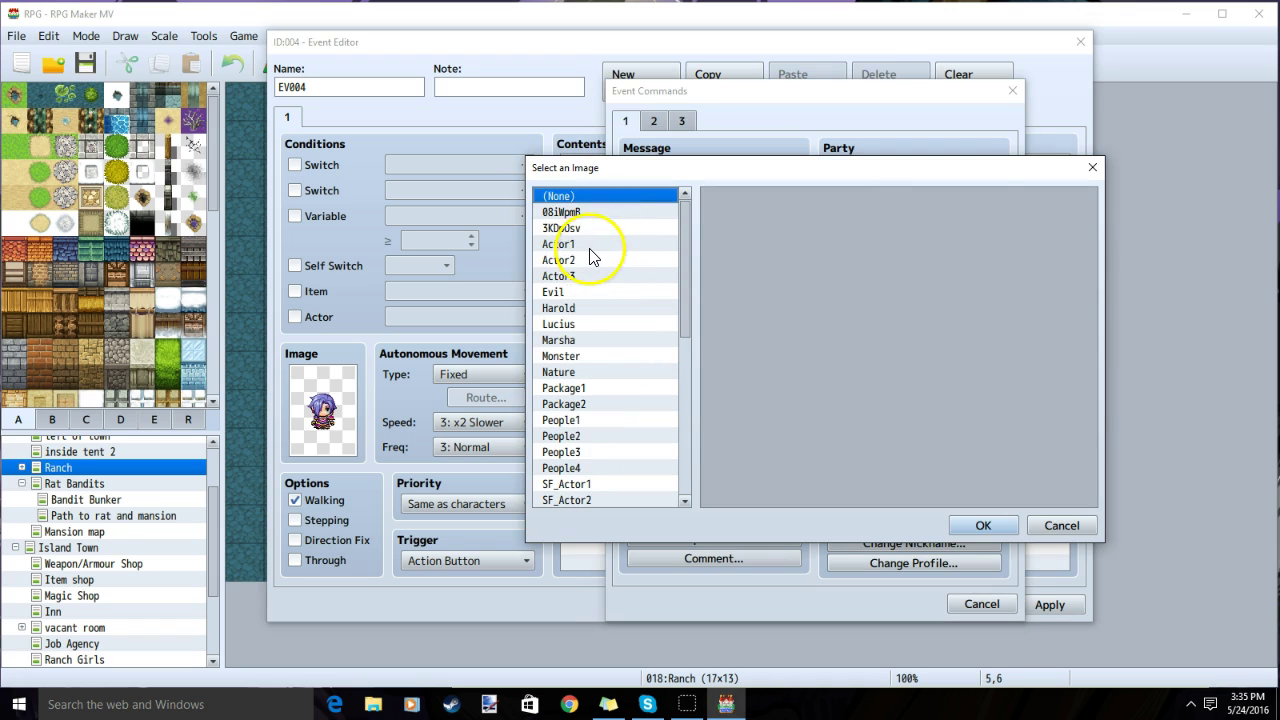
pyautogui.click(587, 245)
pyautogui.click(597, 262)
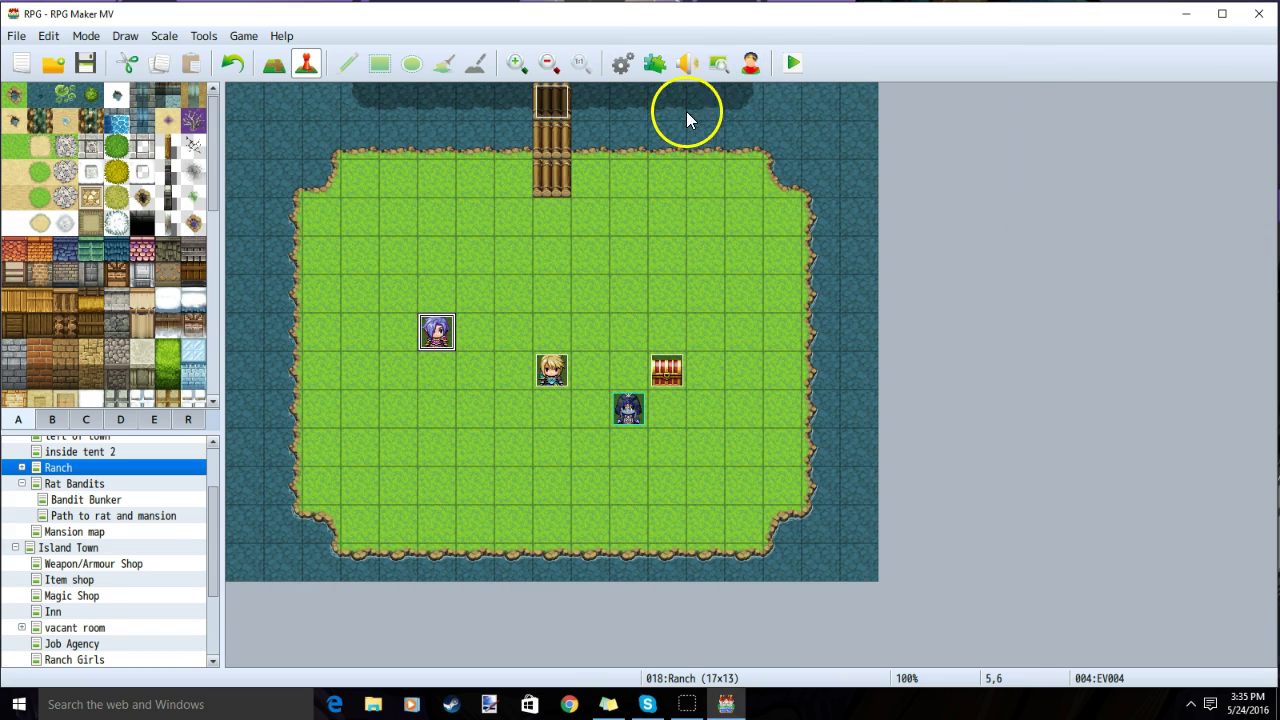
# Save the project, start a playtest, and talk to the shopkeeper to open Buy.
pyautogui.click(790, 66)
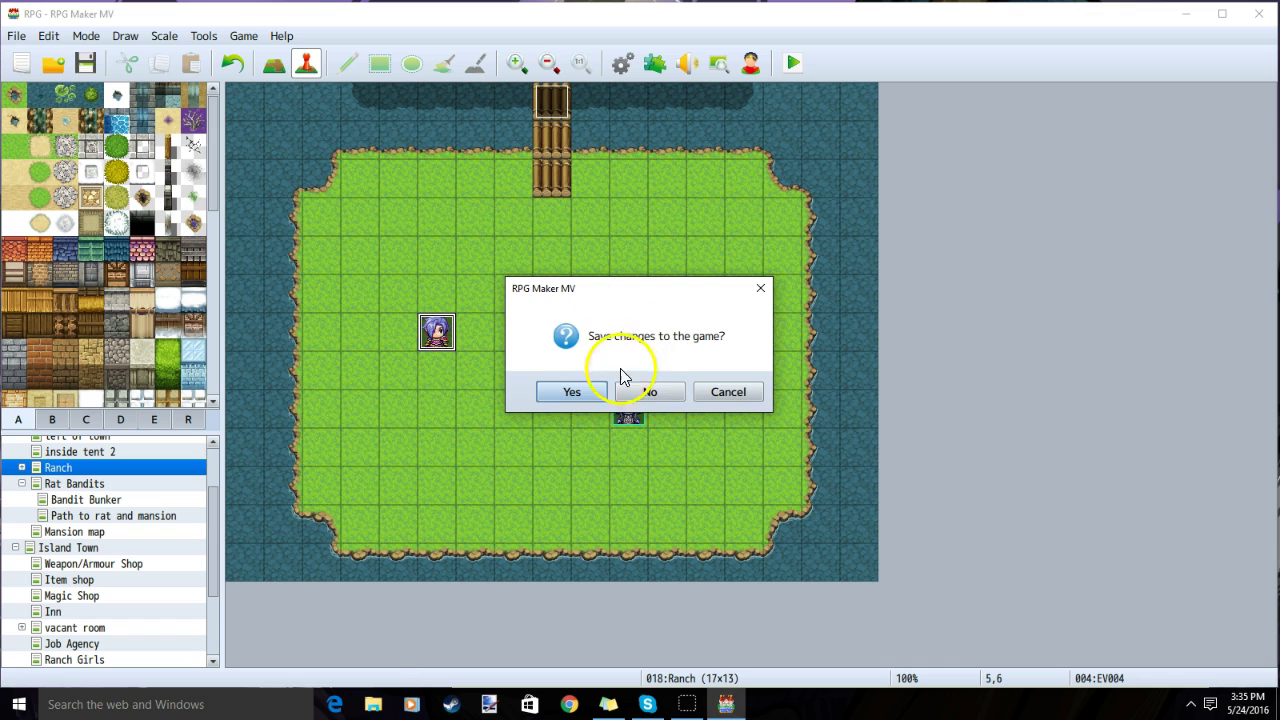
pyautogui.click(593, 393)
pyautogui.click(514, 434)
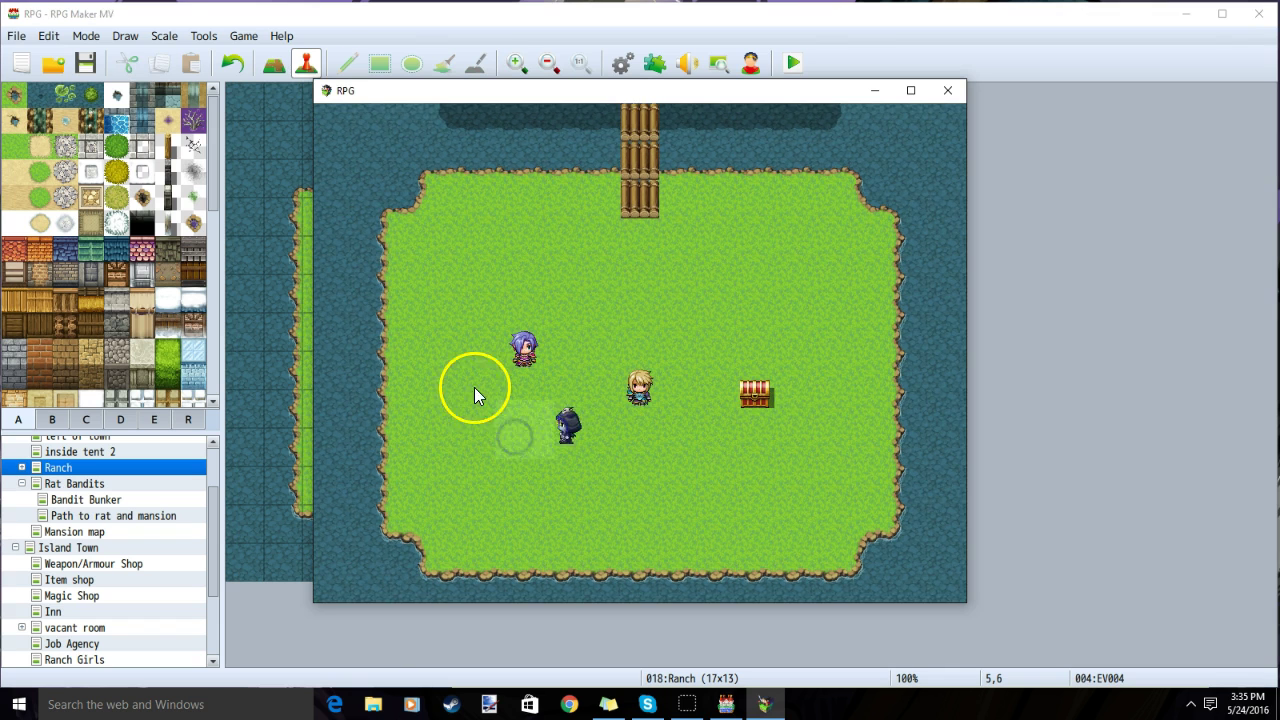
pyautogui.click(533, 352)
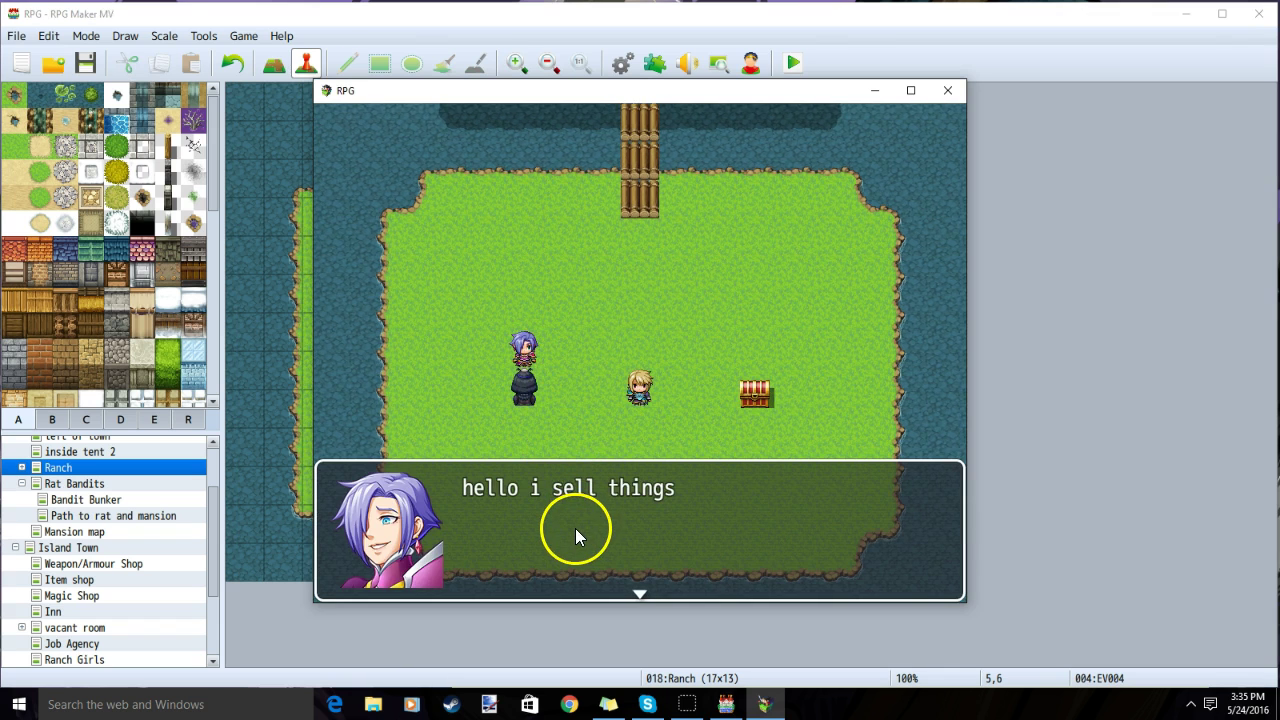
pyautogui.click(575, 526)
pyautogui.click(391, 226)
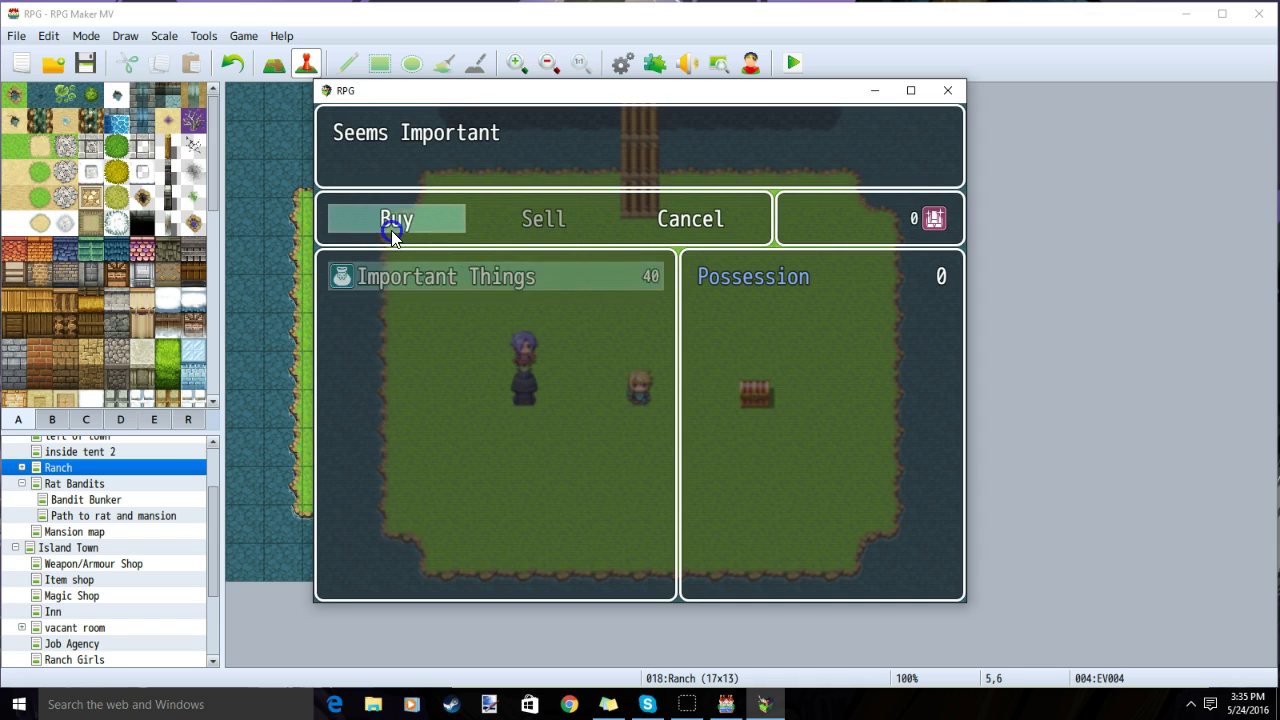
# Leave the shop, dismiss the Come Again farewell, and close the playtest.
pyautogui.rightClick(678, 300)
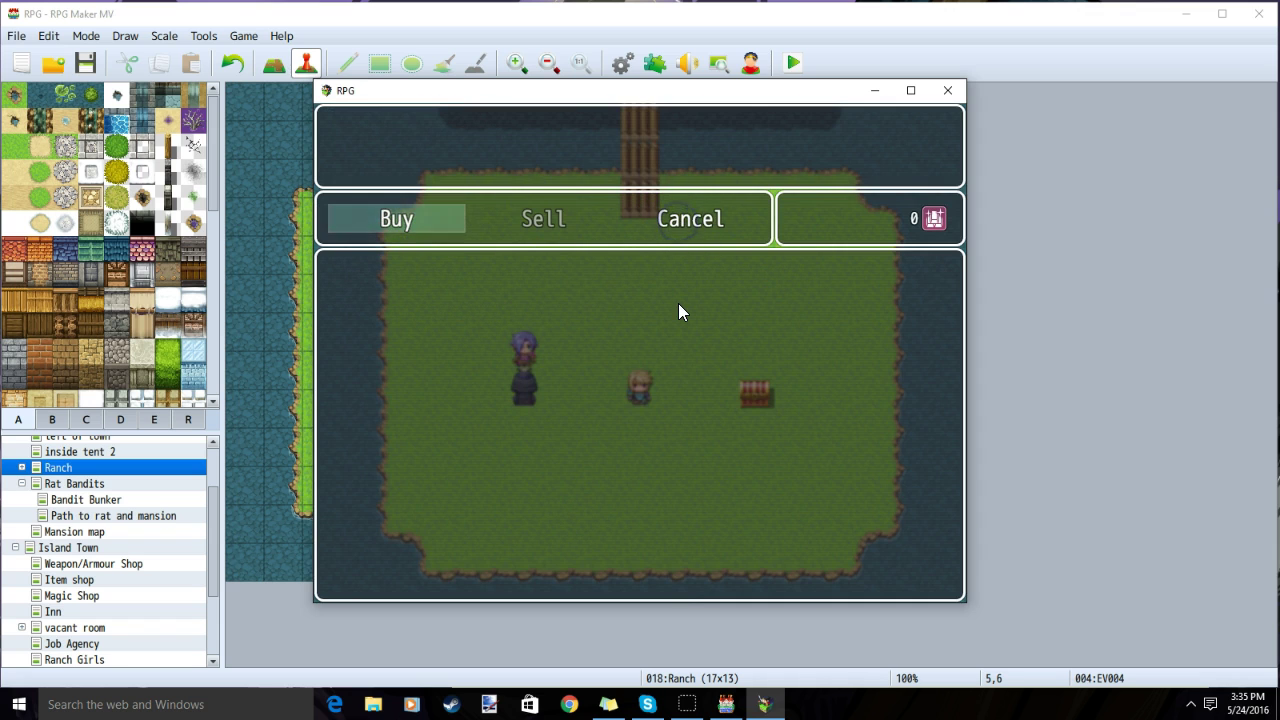
pyautogui.rightClick(678, 300)
pyautogui.click(613, 510)
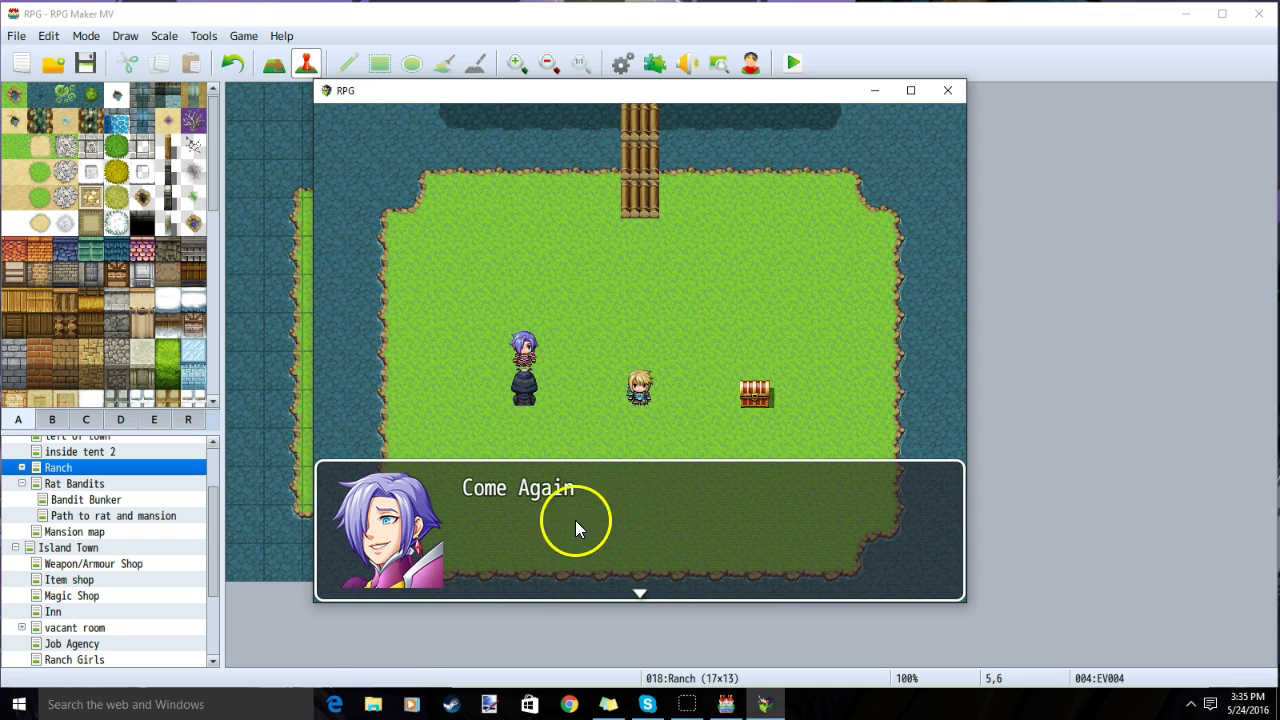
pyautogui.click(583, 501)
pyautogui.click(570, 495)
pyautogui.hotkey('alt', 'F4')
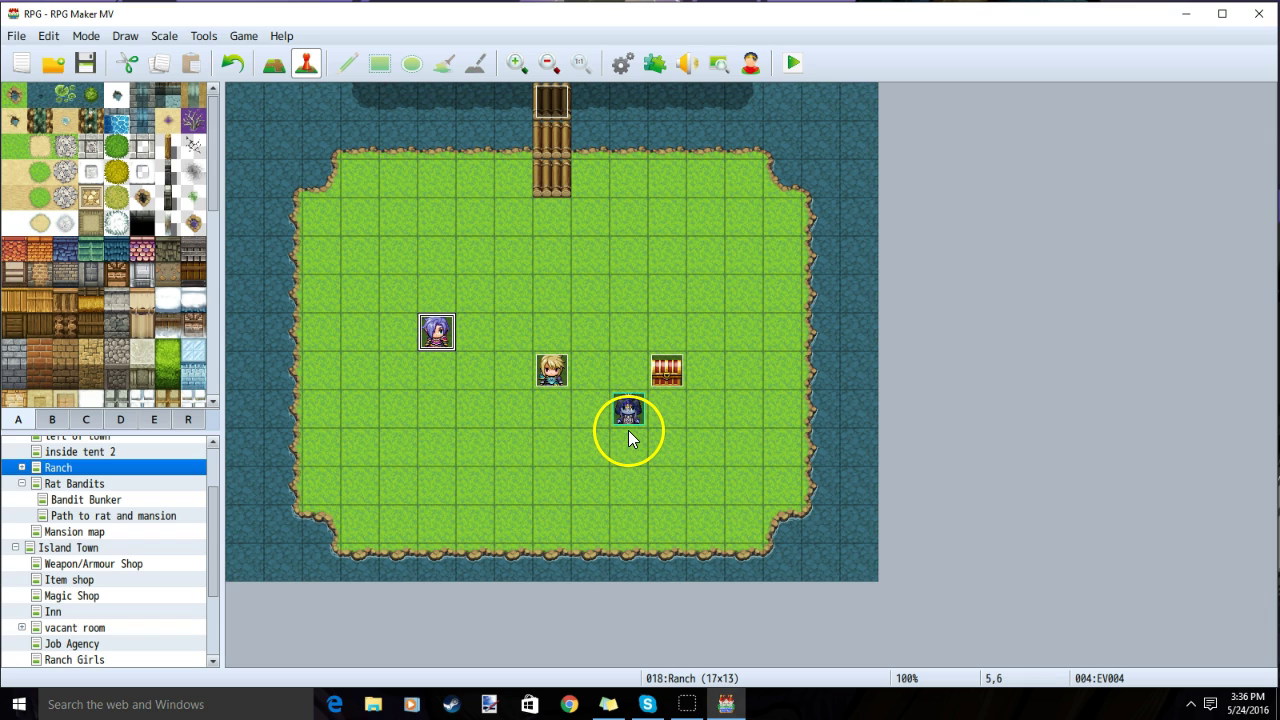
# Check item 0021 Secret store key in the database, then reopen event EV004.
pyautogui.click(620, 76)
pyautogui.click(228, 169)
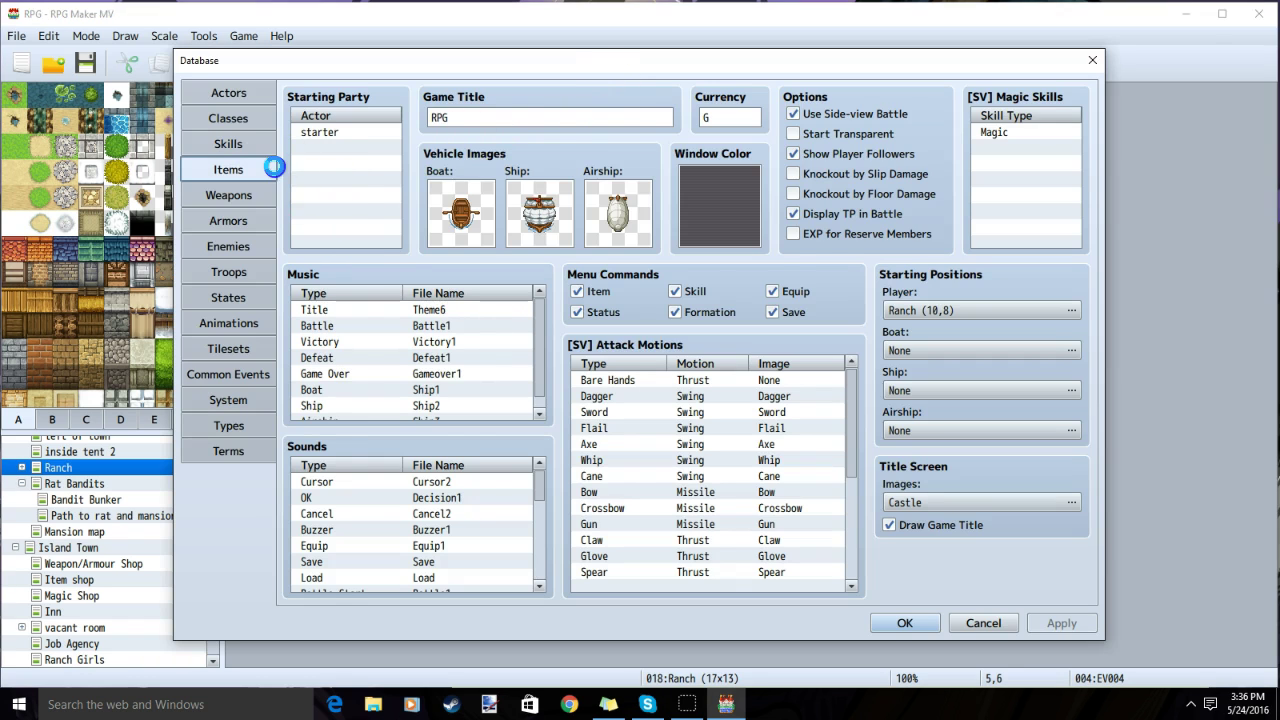
pyautogui.click(398, 451)
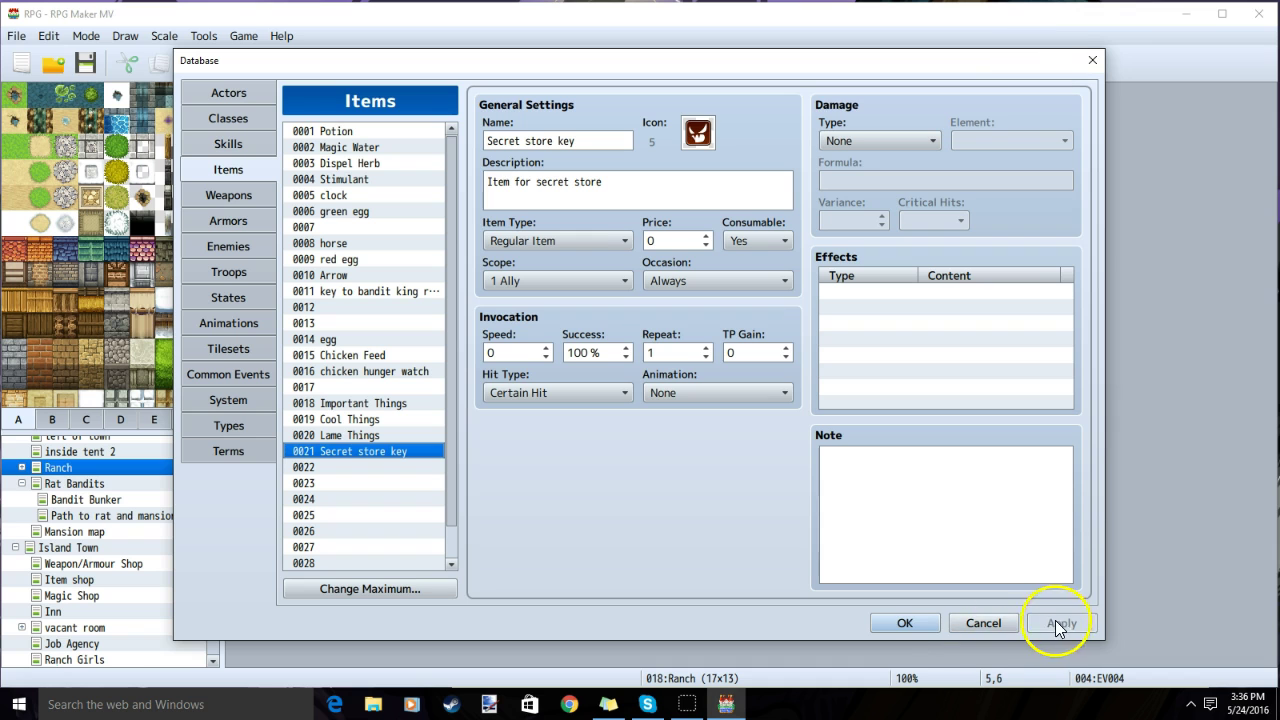
pyautogui.click(1093, 60)
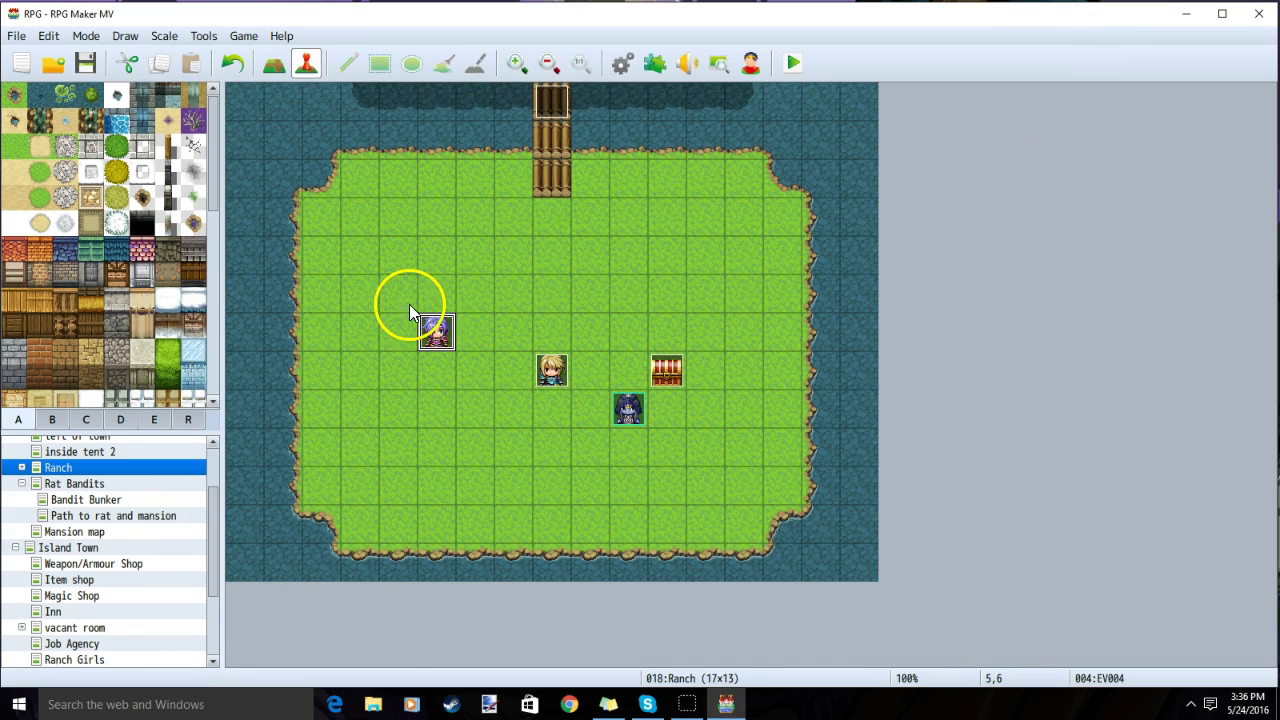
pyautogui.doubleClick(437, 334)
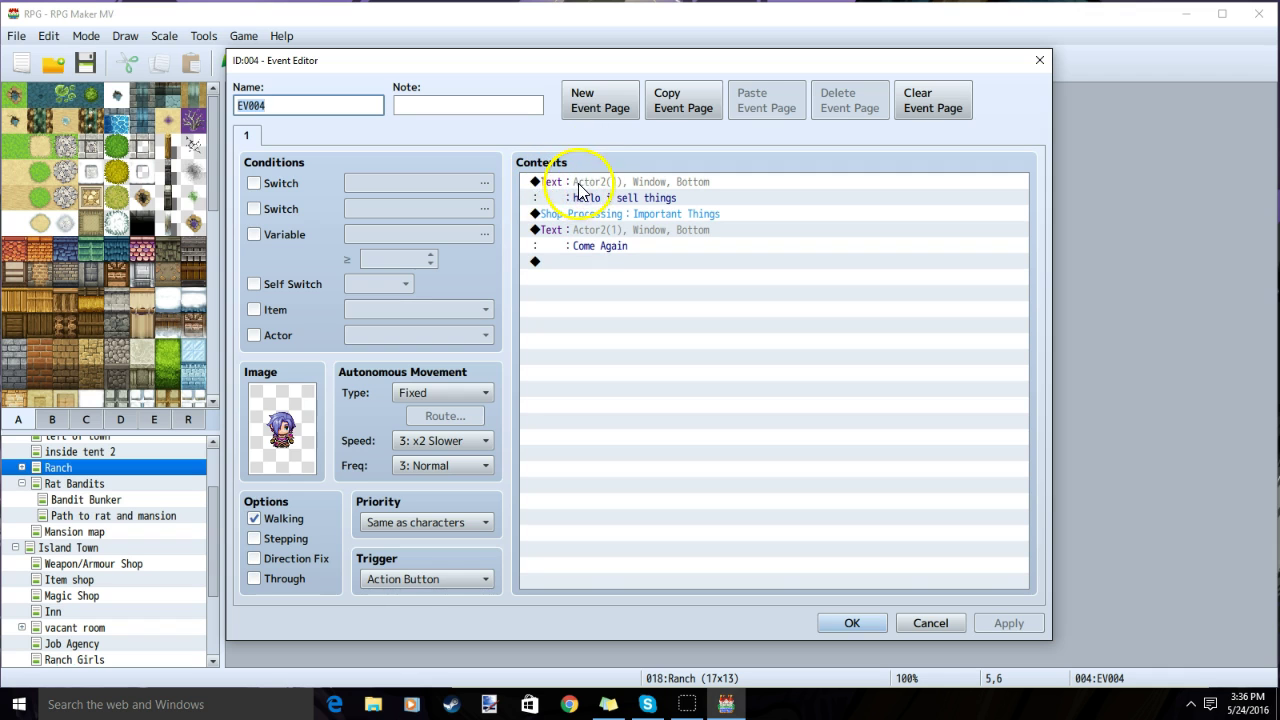
# Insert a top-level conditional branch on the party holding Secret store key, with an Else branch.
pyautogui.click(575, 190)
pyautogui.press('Insert')
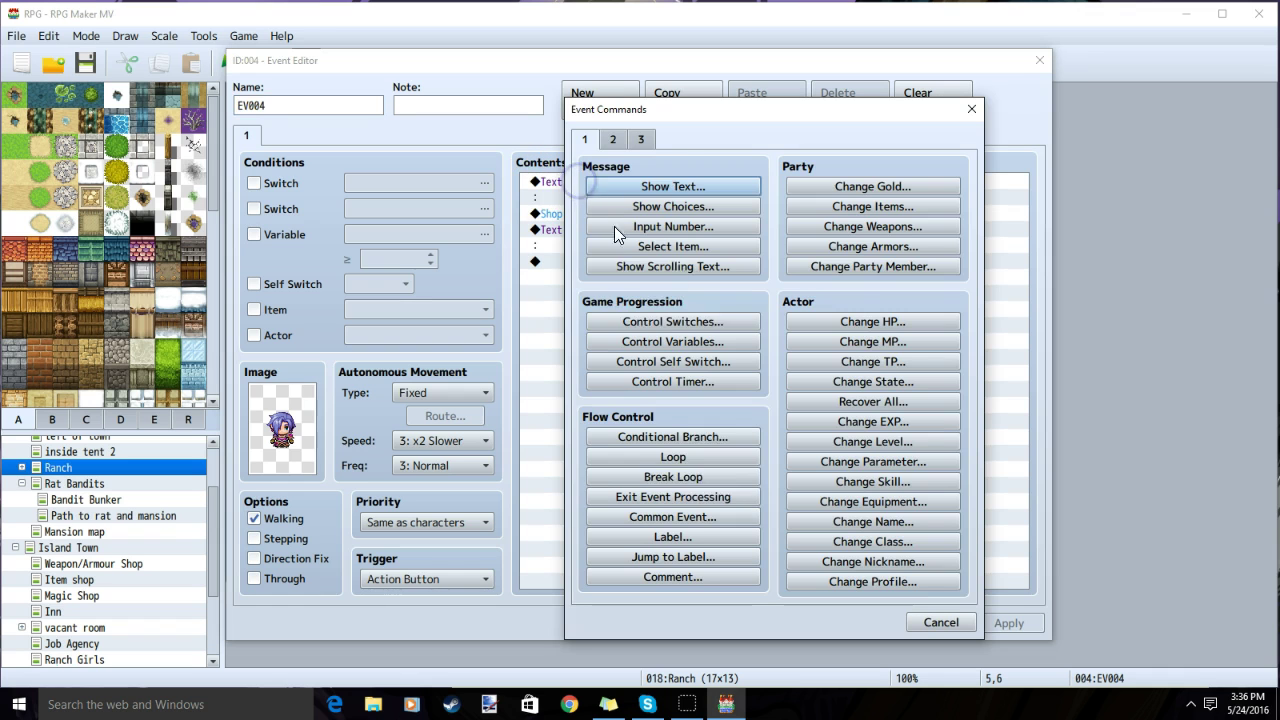
pyautogui.click(690, 438)
pyautogui.click(688, 247)
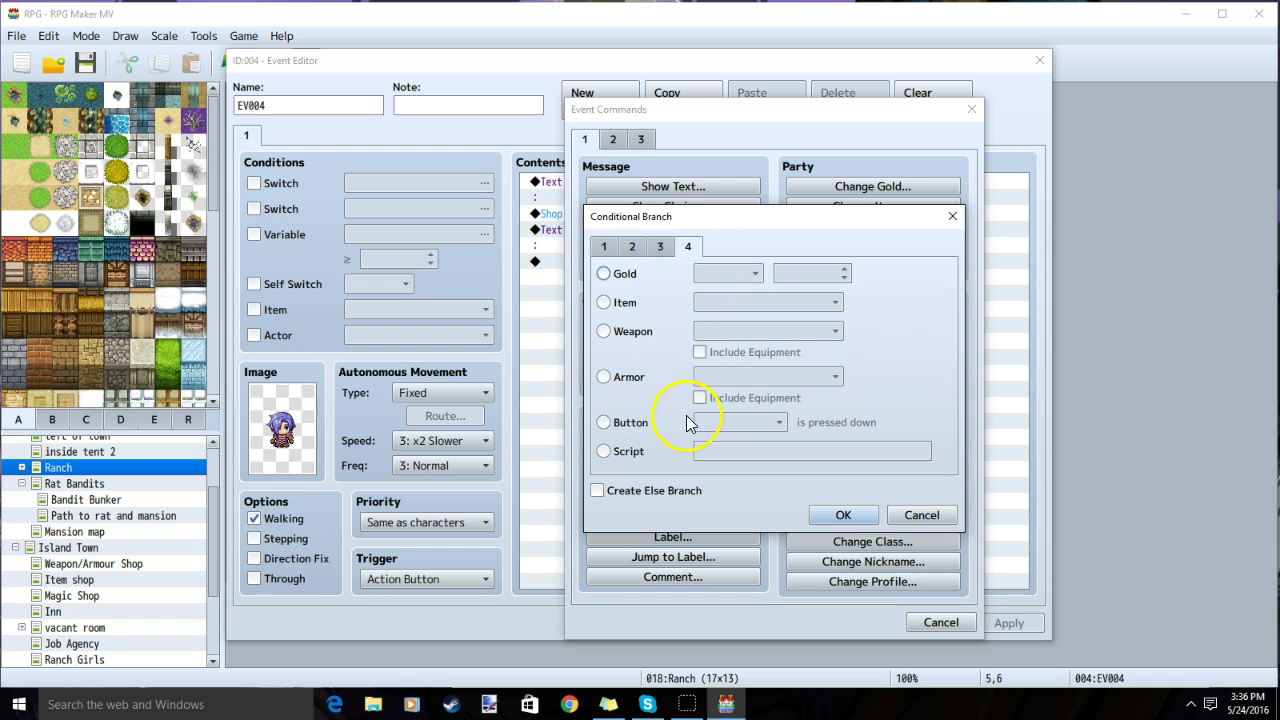
pyautogui.click(604, 302)
pyautogui.click(733, 302)
pyautogui.click(799, 634)
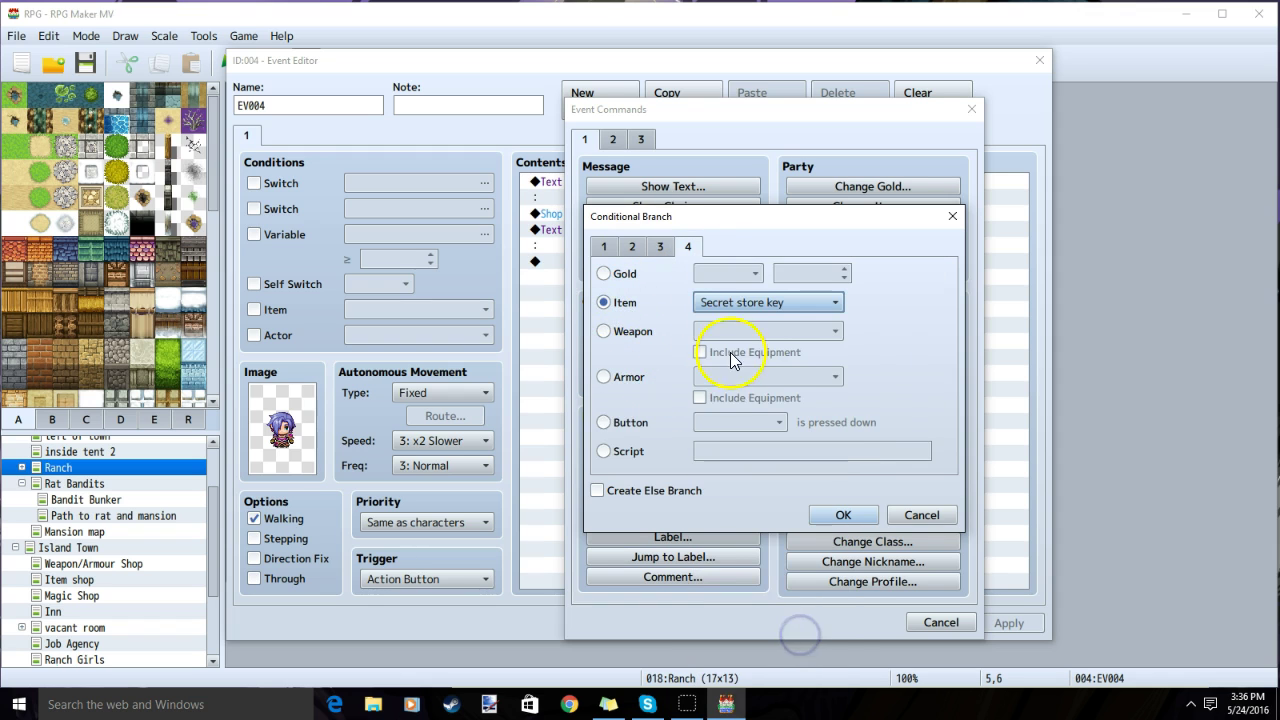
pyautogui.click(598, 491)
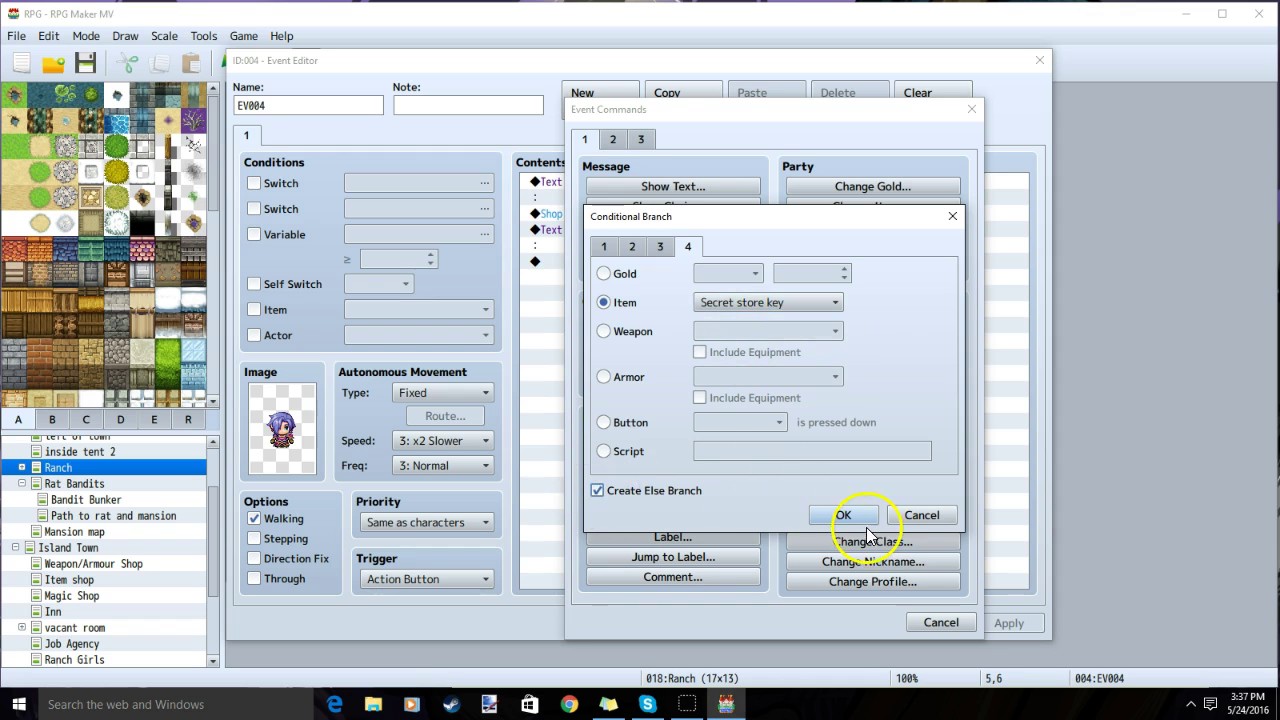
pyautogui.click(843, 515)
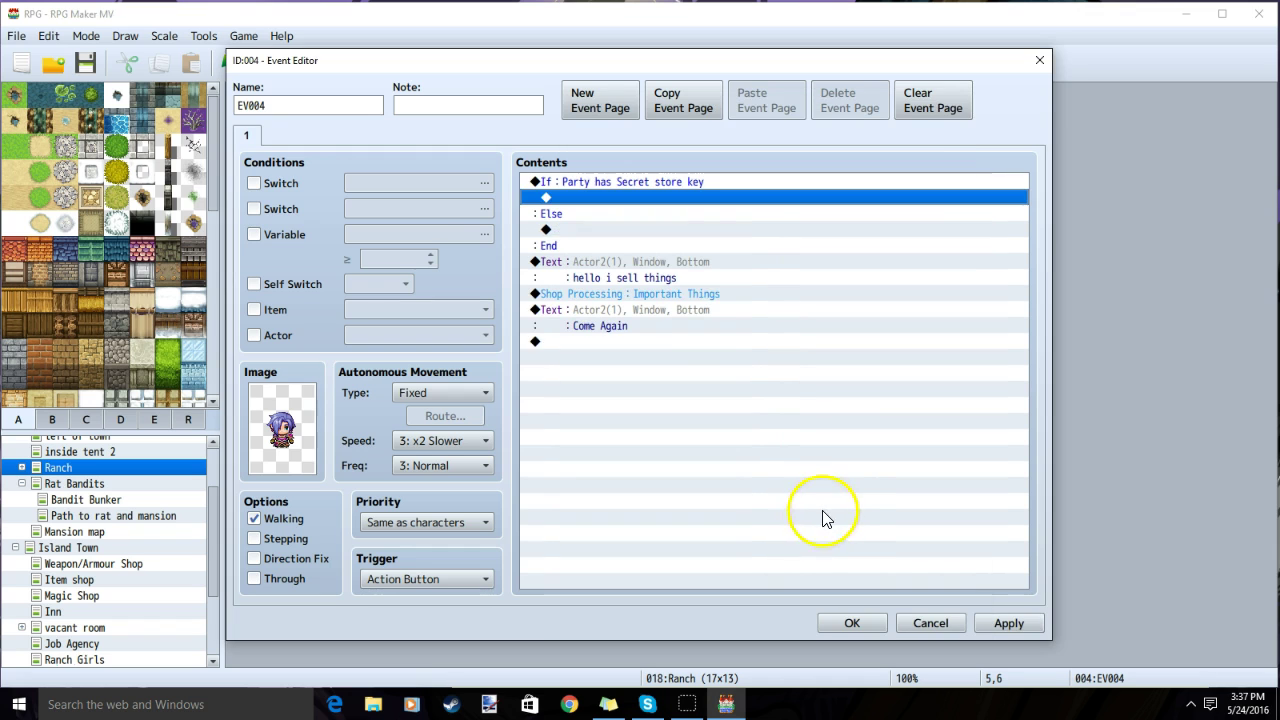
# Add choices 'Show Key' and 'Dont Show Key' inside the key branch, cancel going to choice 2.
pyautogui.doubleClick(573, 198)
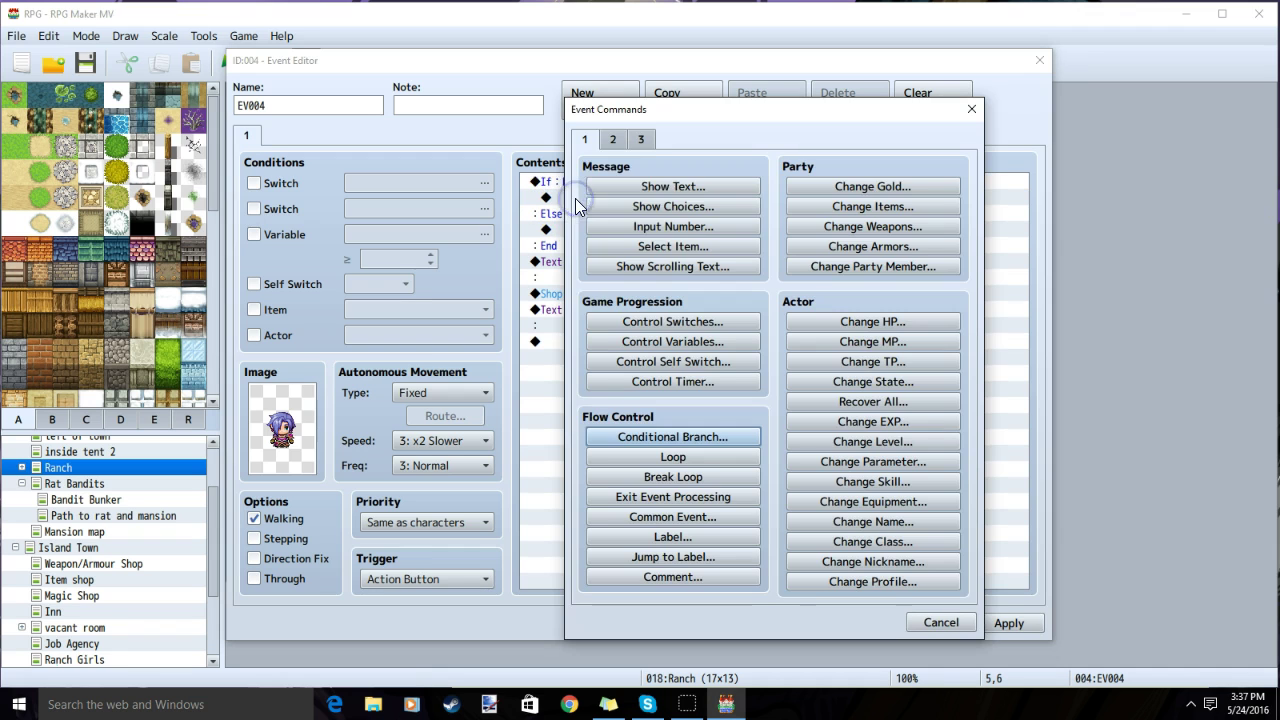
pyautogui.click(628, 206)
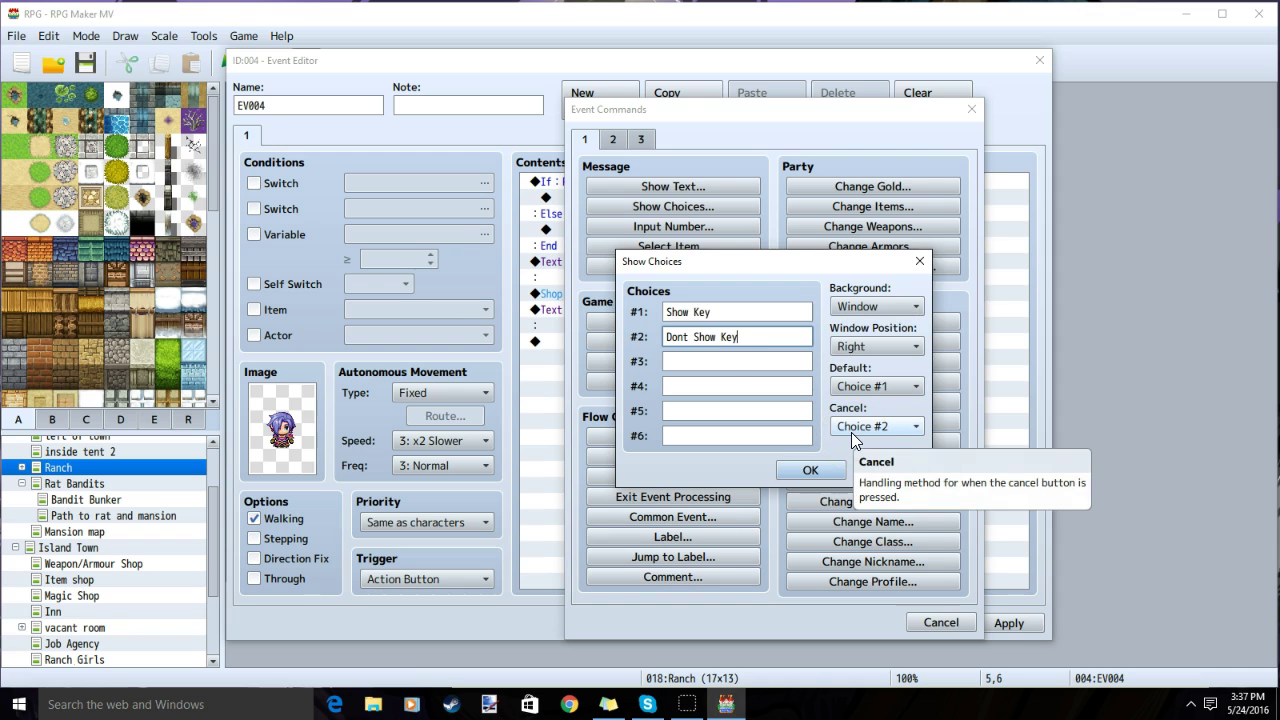
pyautogui.click(818, 472)
# Copy the greeting, shop and farewell commands and paste them under When Dont Show Key.
pyautogui.rightClick(630, 360)
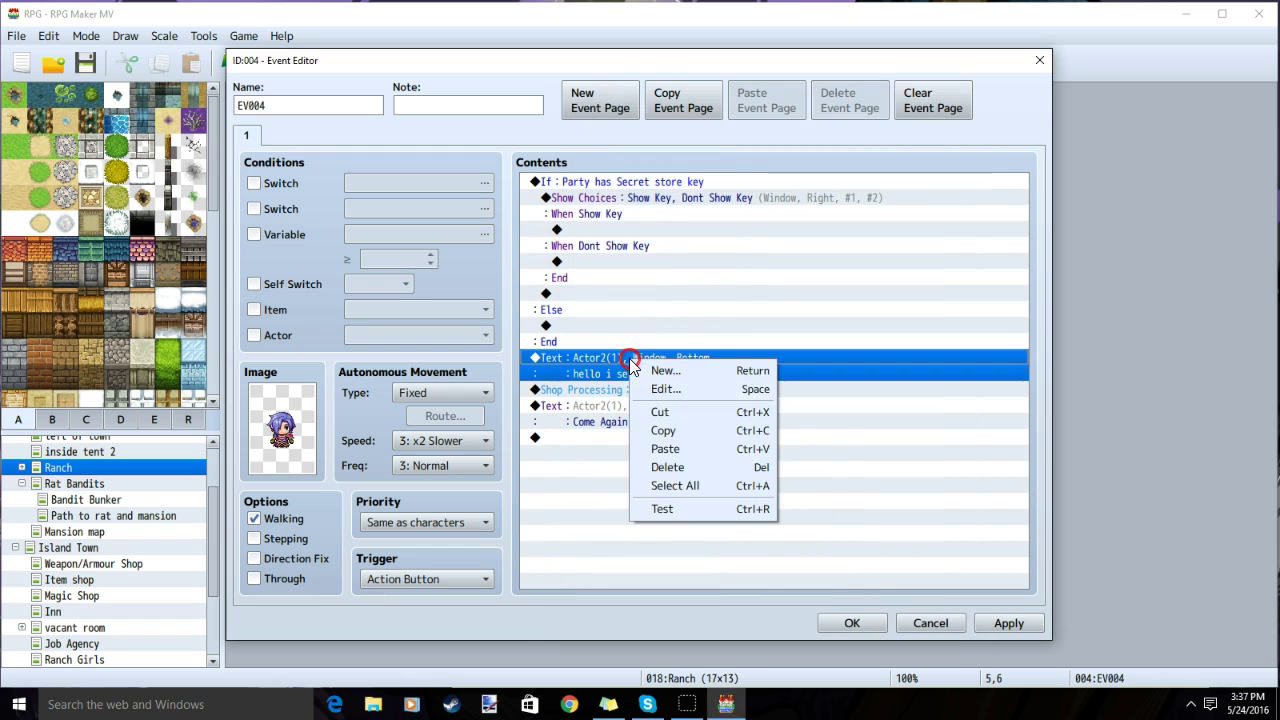
pyautogui.click(672, 433)
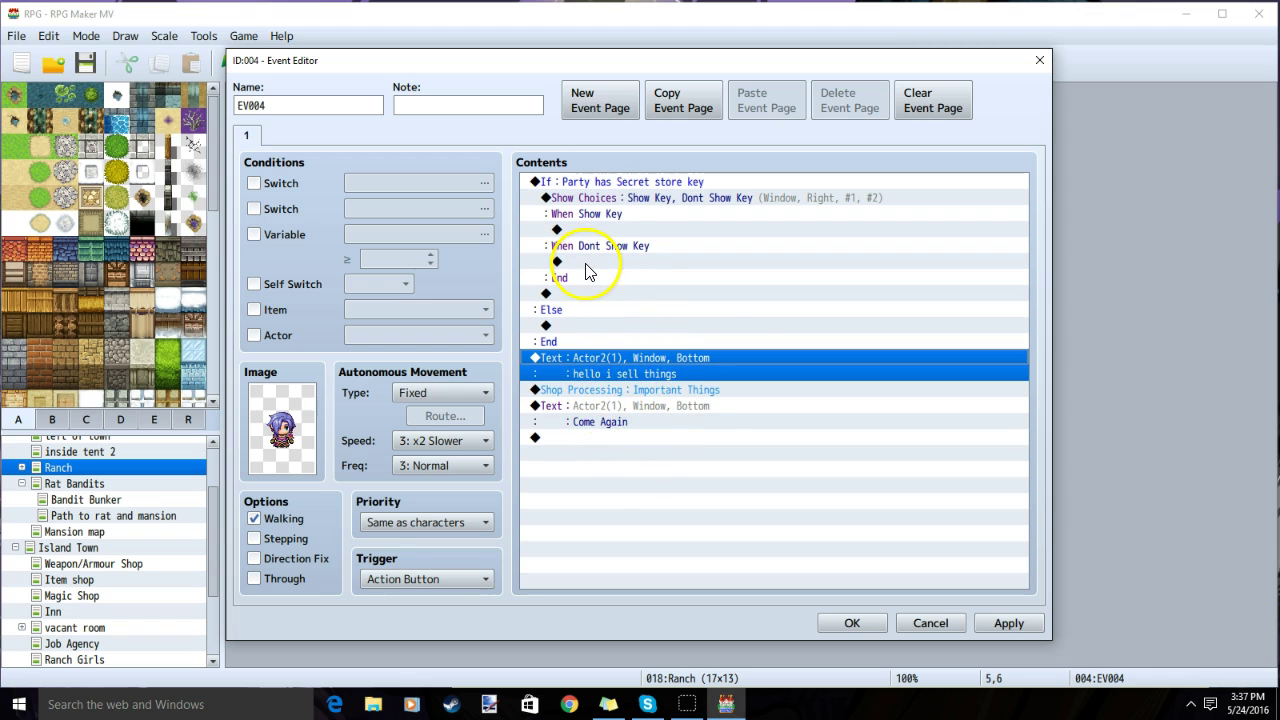
pyautogui.rightClick(598, 261)
pyautogui.click(650, 345)
pyautogui.rightClick(632, 420)
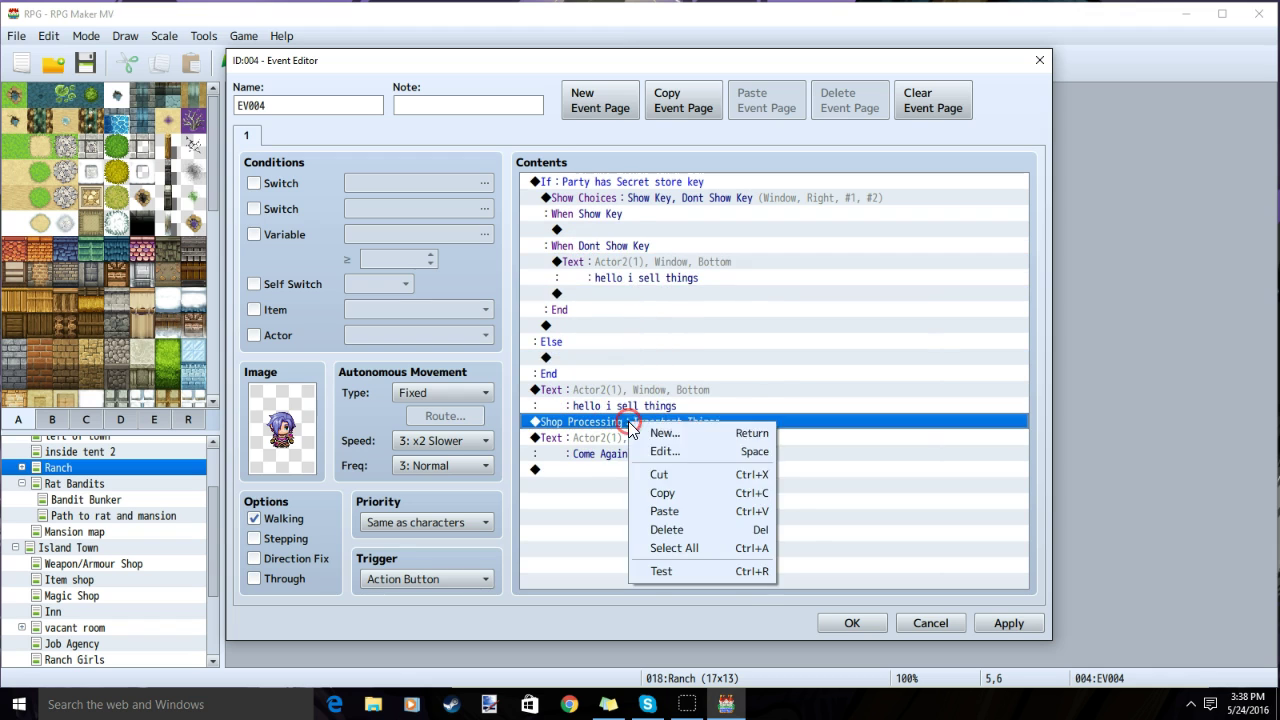
pyautogui.click(657, 489)
pyautogui.rightClick(630, 298)
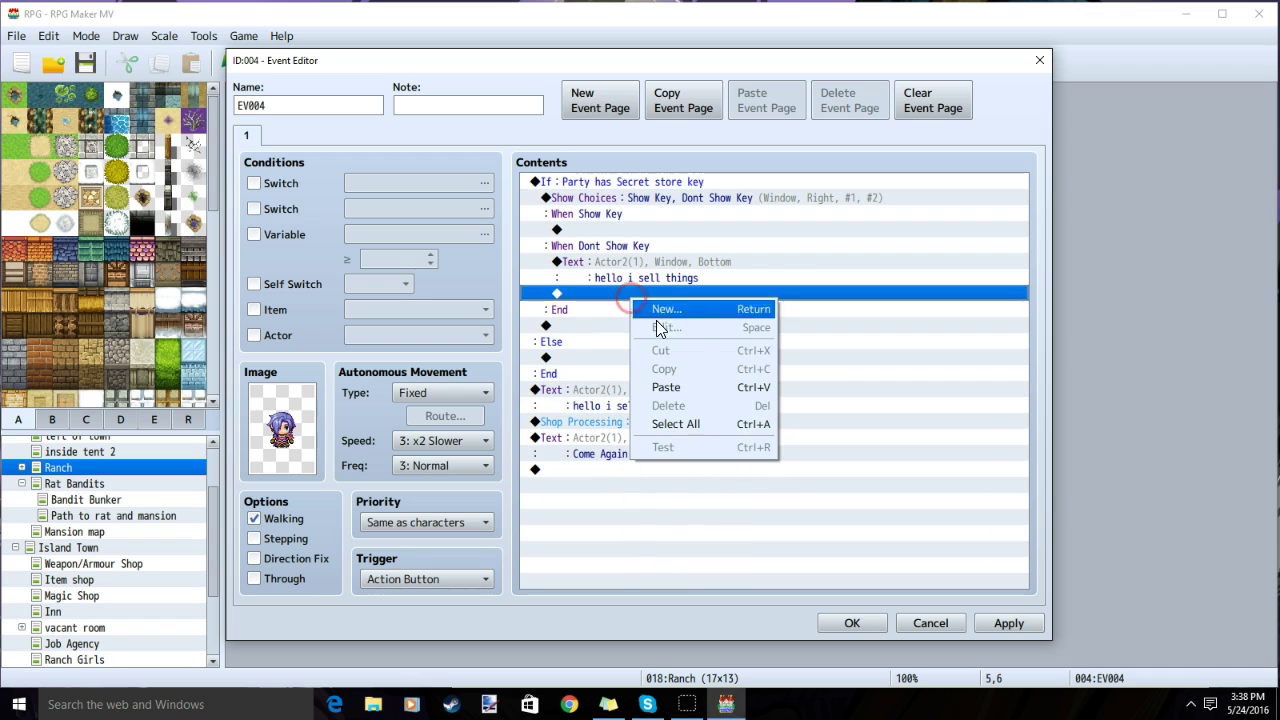
pyautogui.click(683, 383)
# Delete the original greeting, shop and farewell commands after the branch.
pyautogui.rightClick(645, 440)
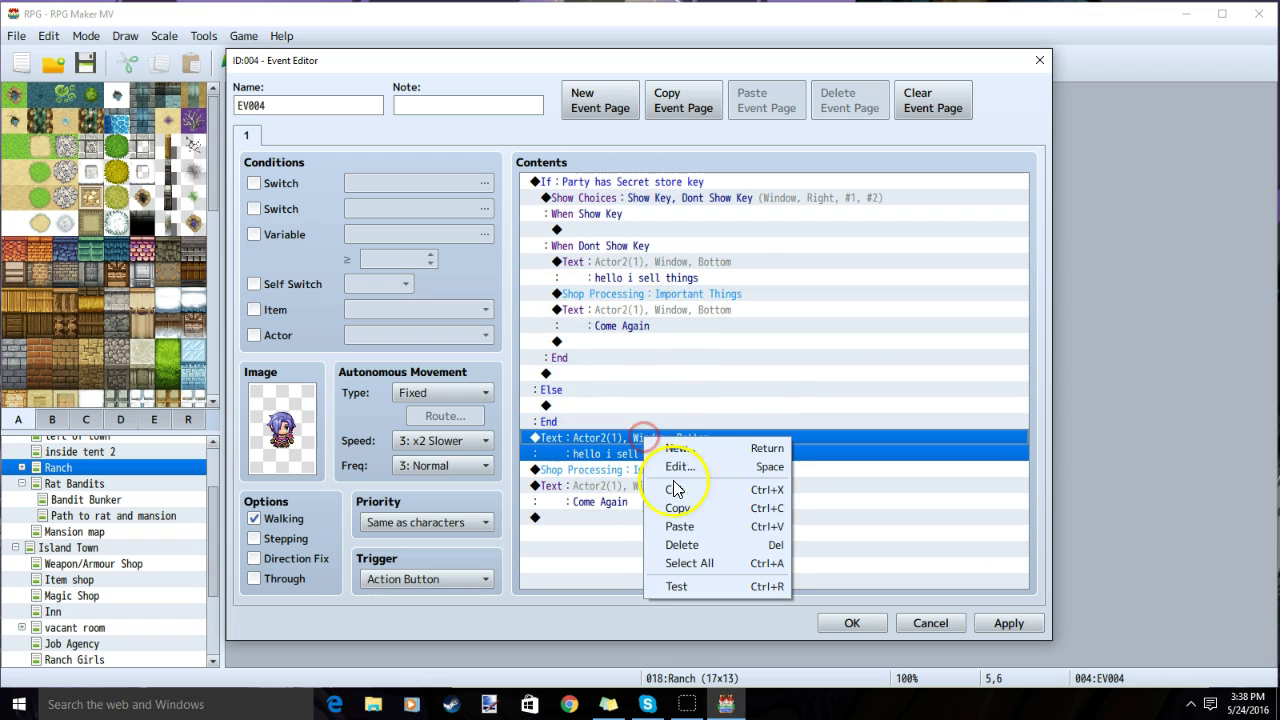
pyautogui.click(684, 542)
pyautogui.rightClick(628, 437)
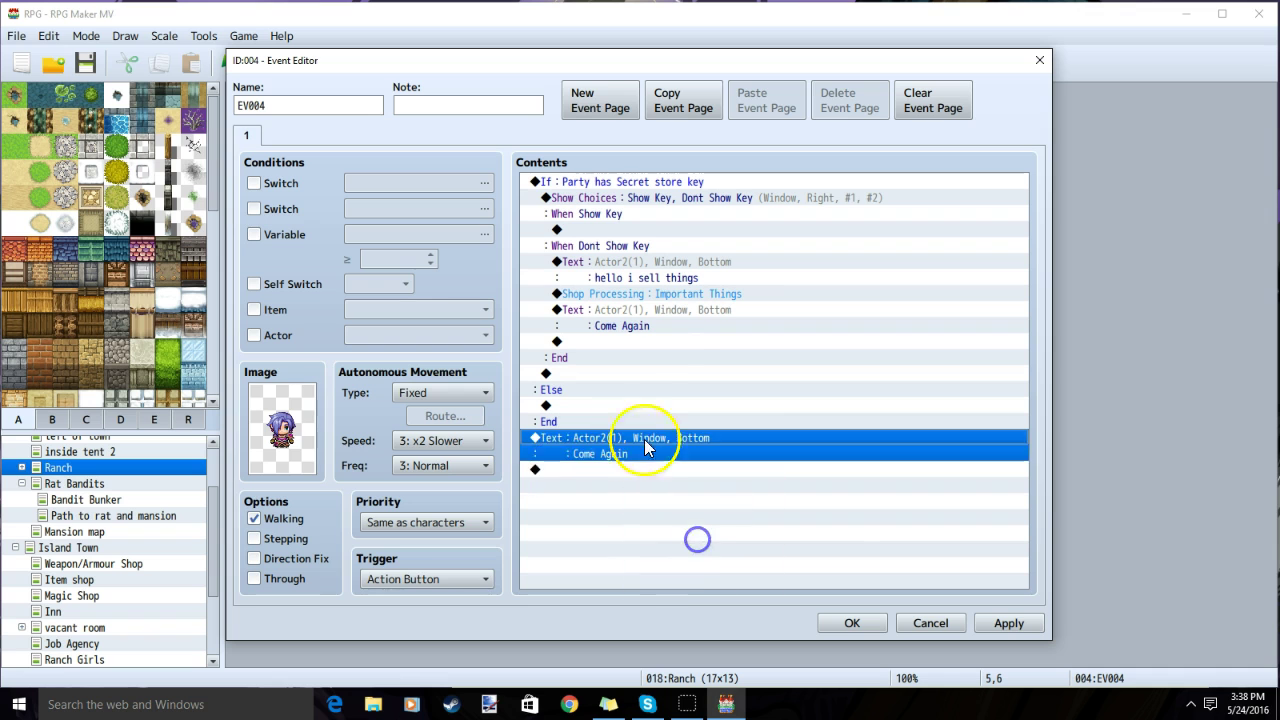
pyautogui.press('Delete')
# Add Actor2-face messages 'is that..The key?...' and 'Right this way' under Show Key.
pyautogui.doubleClick(590, 229)
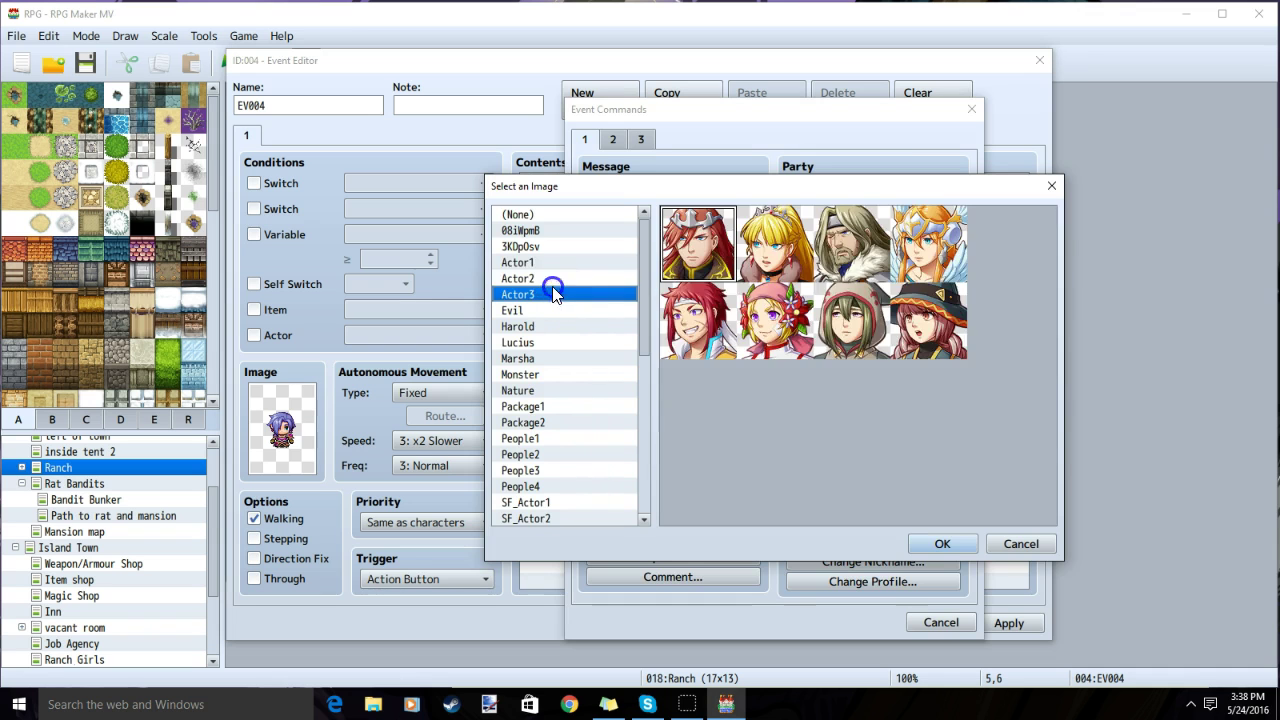
pyautogui.click(517, 278)
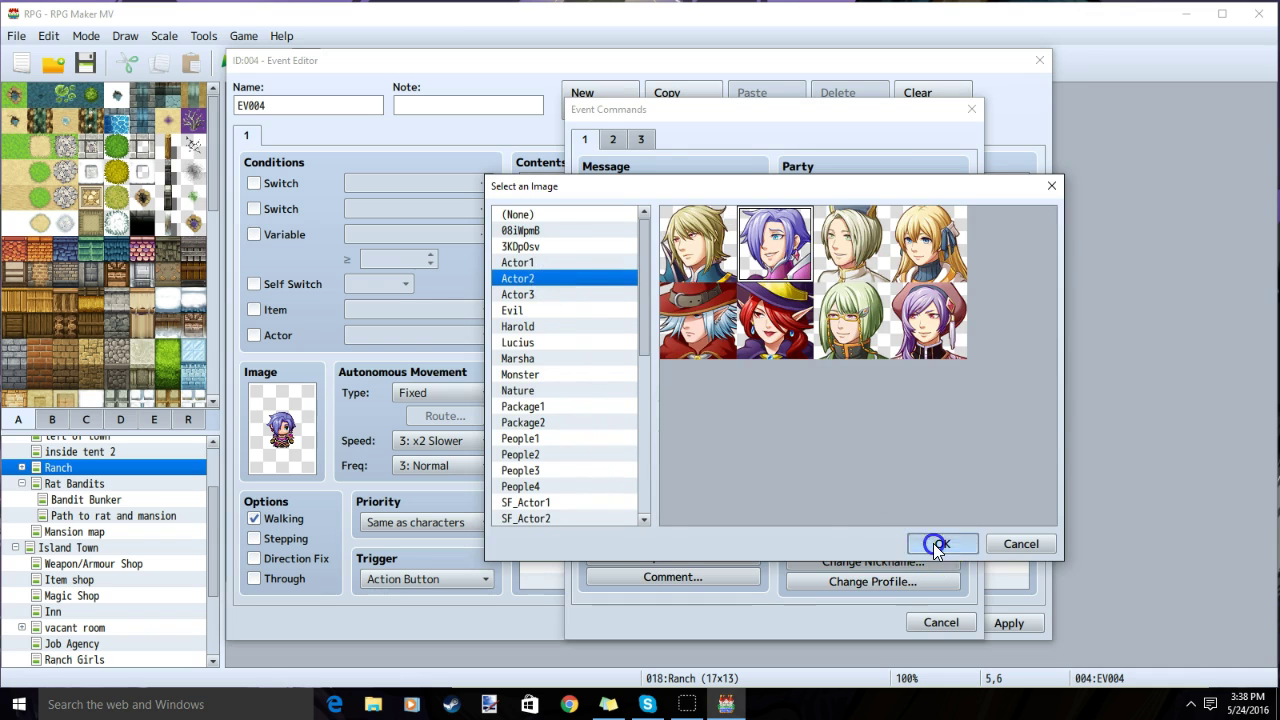
pyautogui.click(940, 545)
pyautogui.click(775, 338)
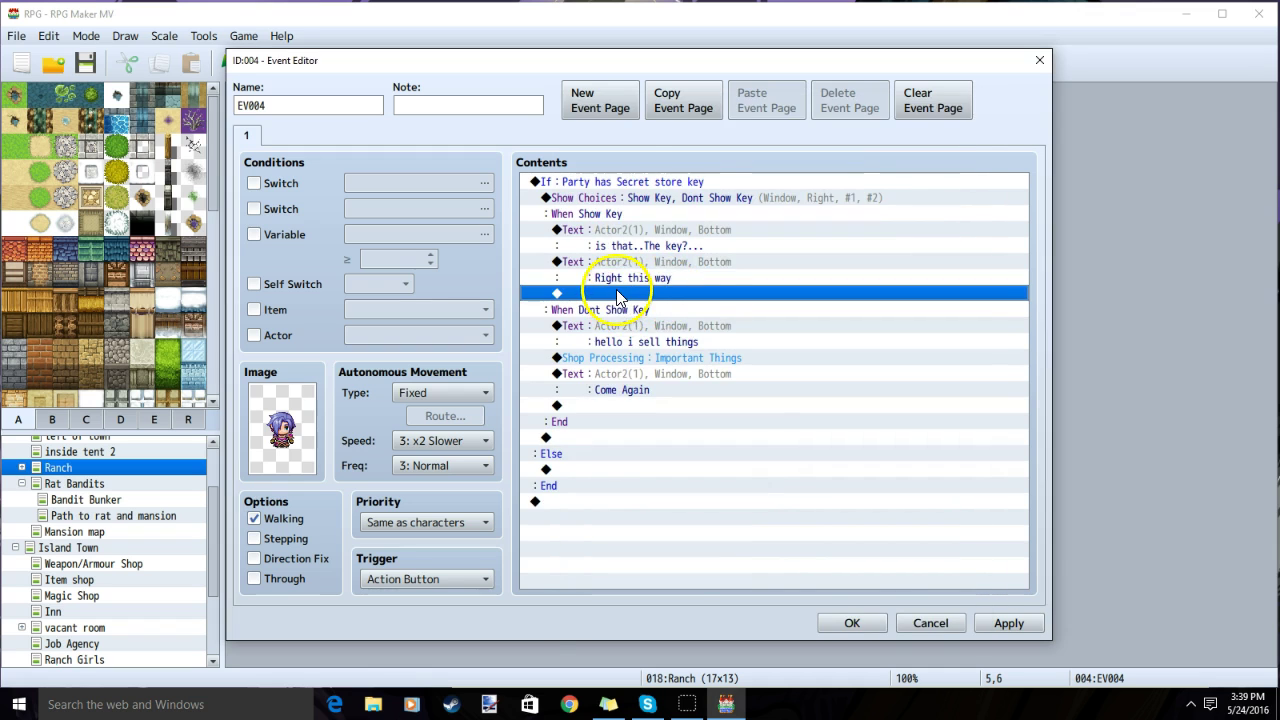
# Add a shop after the key messages selling egg at a specified price of 50.
pyautogui.doubleClick(623, 288)
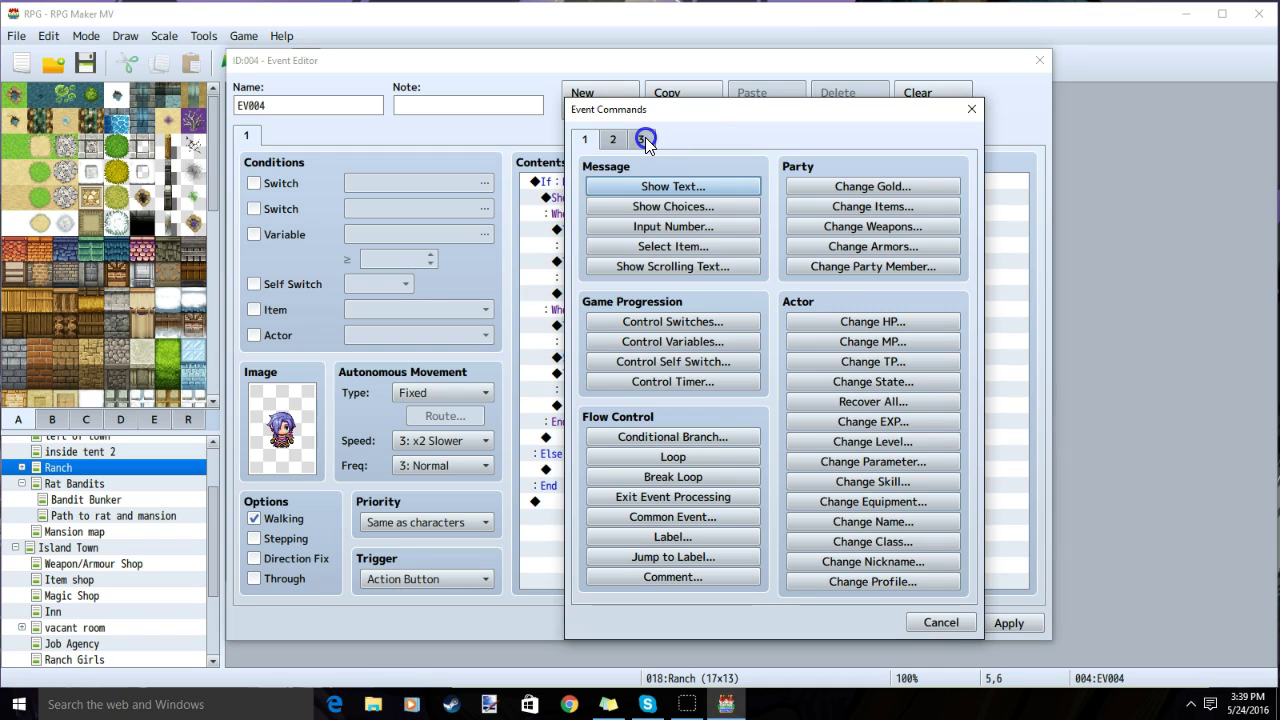
pyautogui.click(645, 137)
pyautogui.click(691, 208)
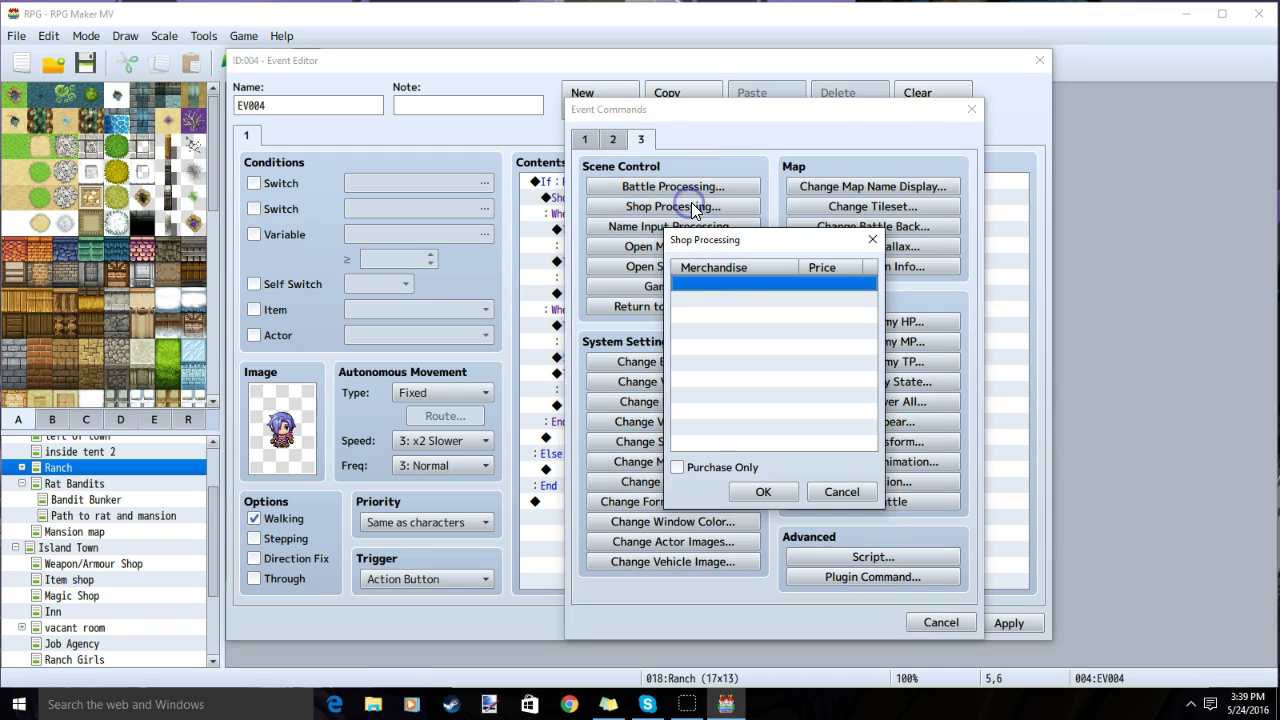
pyautogui.doubleClick(708, 286)
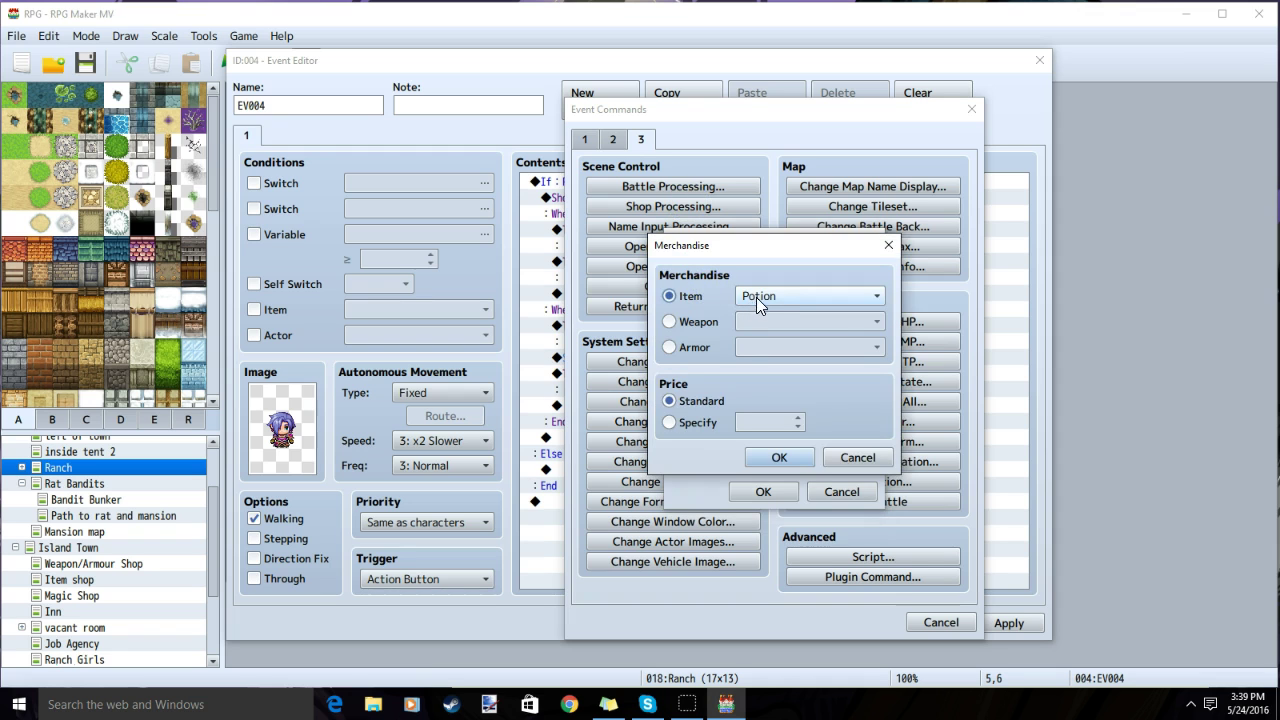
pyautogui.click(758, 295)
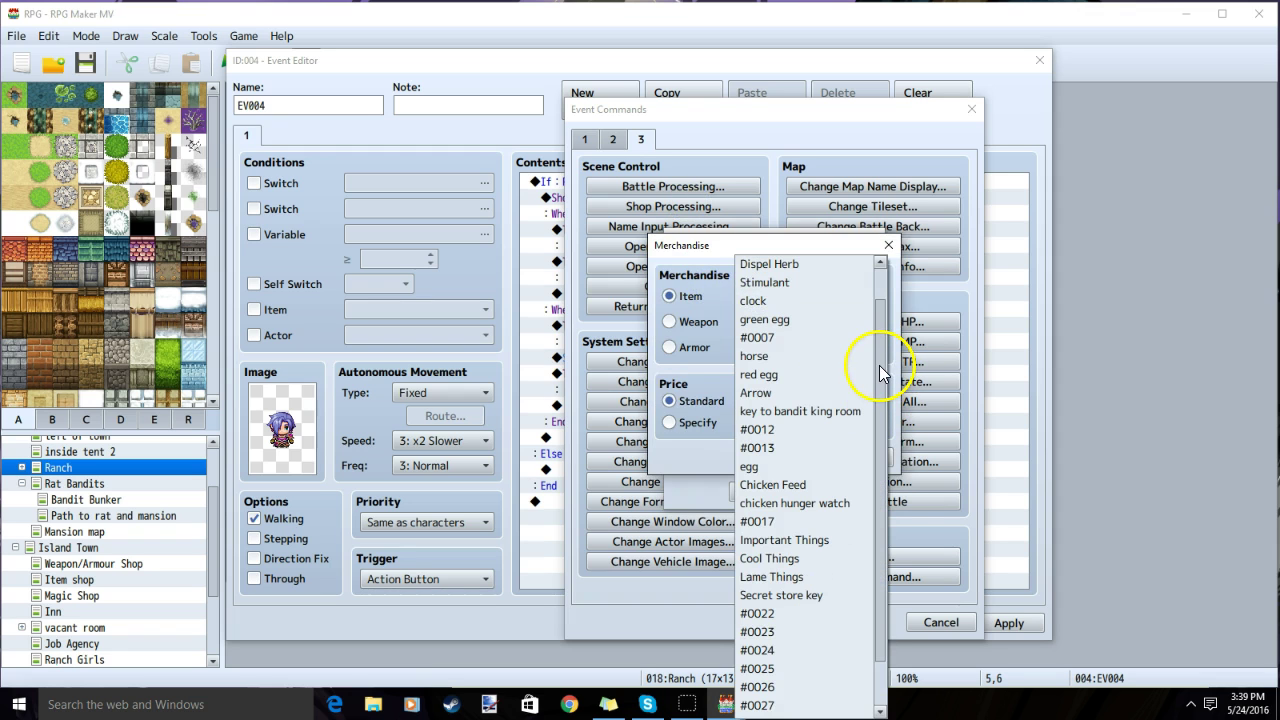
pyautogui.scroll(-1, 879, 365)
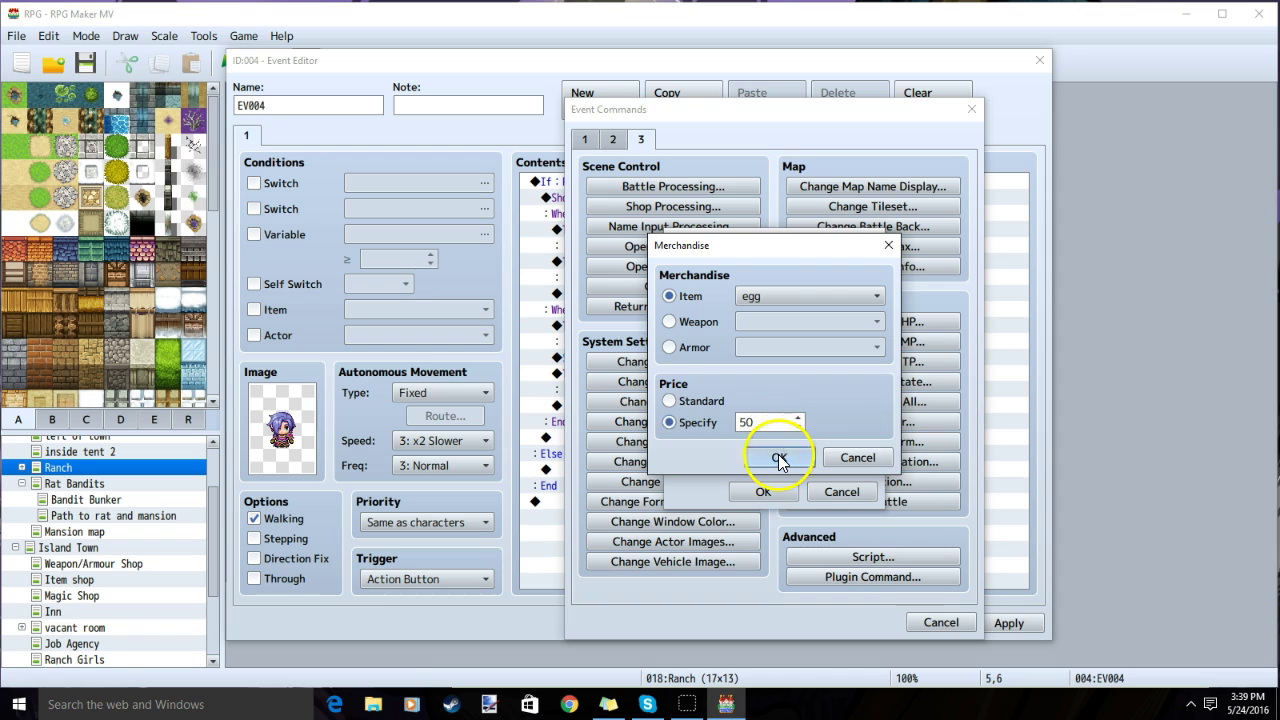
pyautogui.click(778, 457)
pyautogui.press('Return')
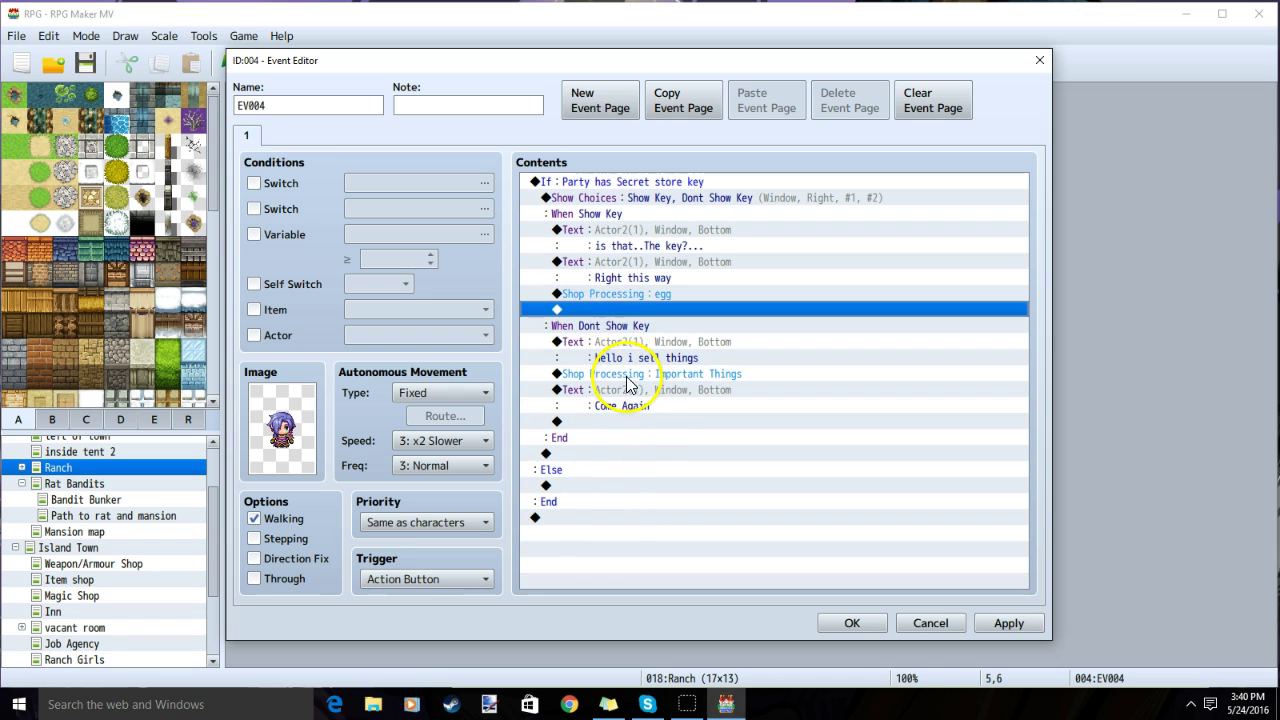
# Paste the greeting, Important Things shop and Come Again commands under Else, and apply.
pyautogui.click(680, 485)
pyautogui.hotkey('ctrl', 'v')
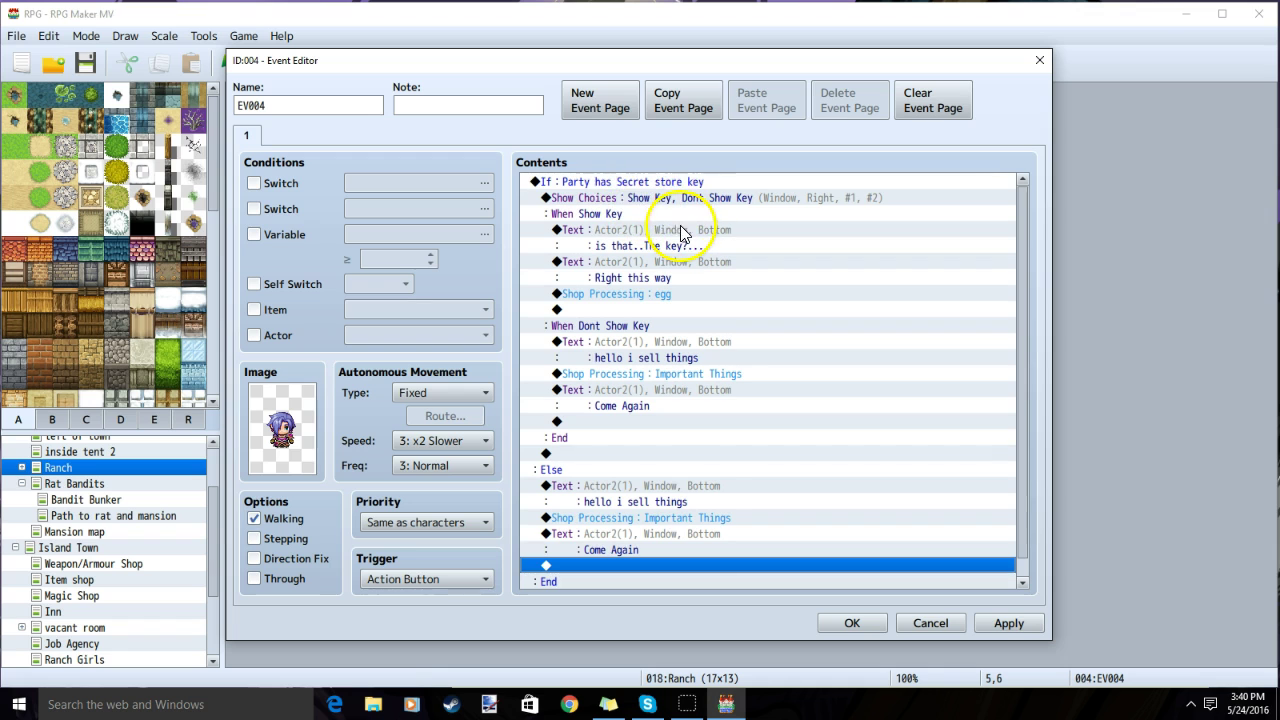
pyautogui.scroll(-1, 680, 240)
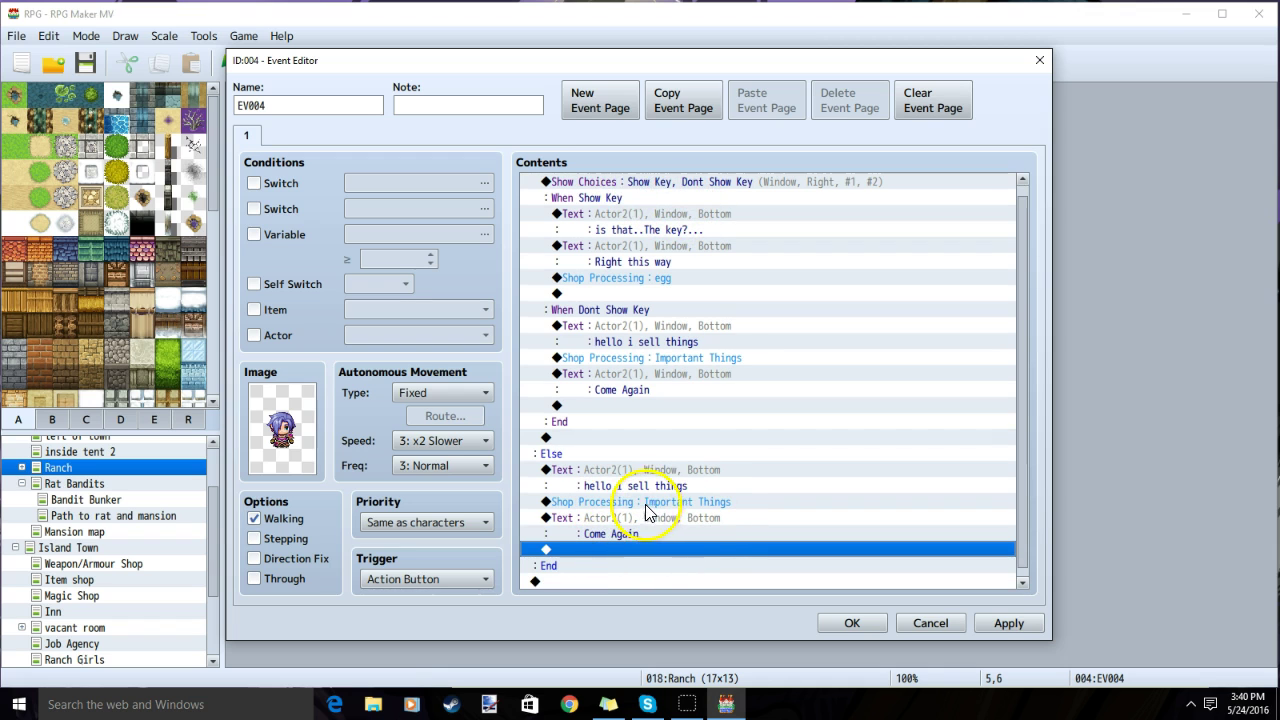
pyautogui.click(1012, 623)
# Close the editor, save, playtest, and browse the NPC's normal shop without the key.
pyautogui.click(852, 623)
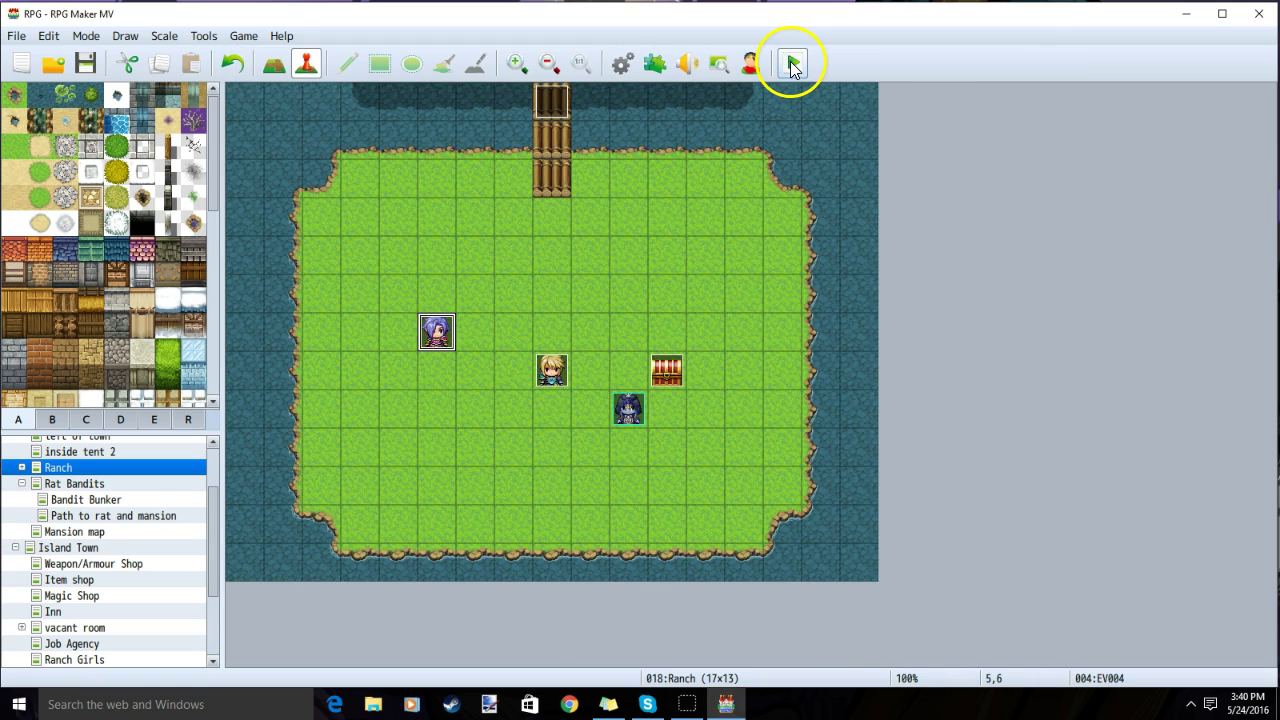
pyautogui.click(793, 65)
pyautogui.click(593, 395)
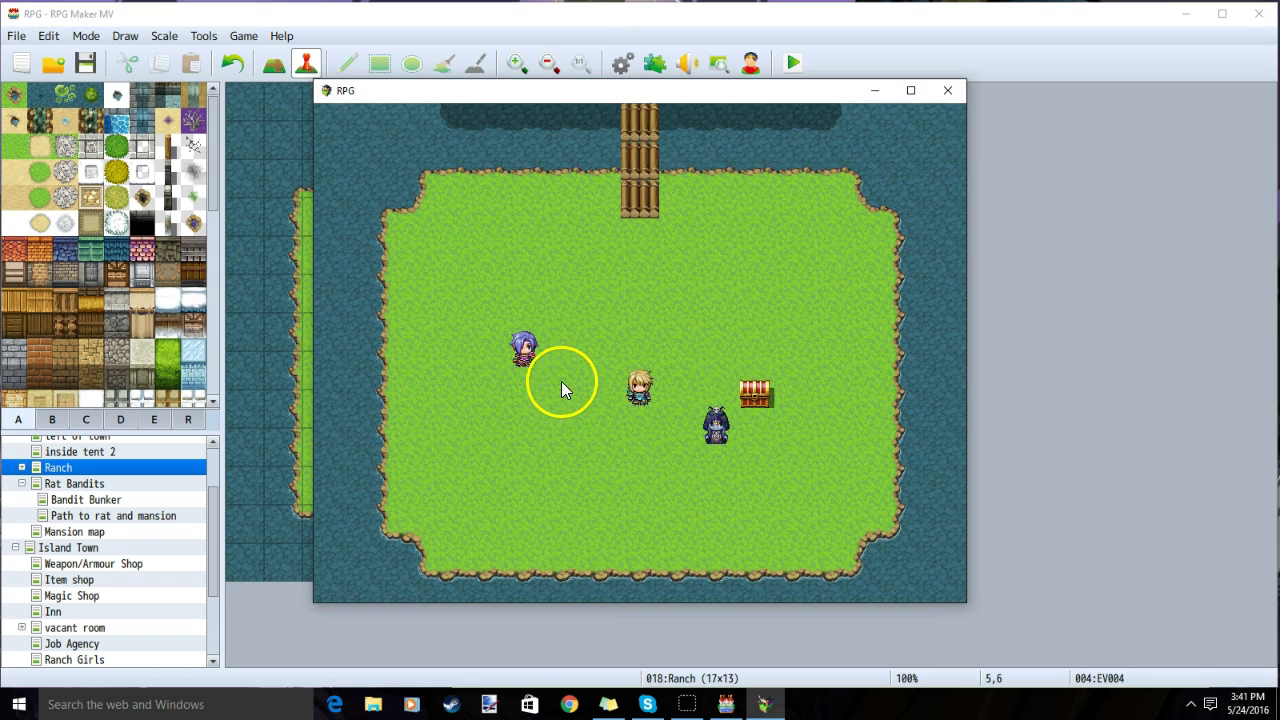
pyautogui.click(528, 358)
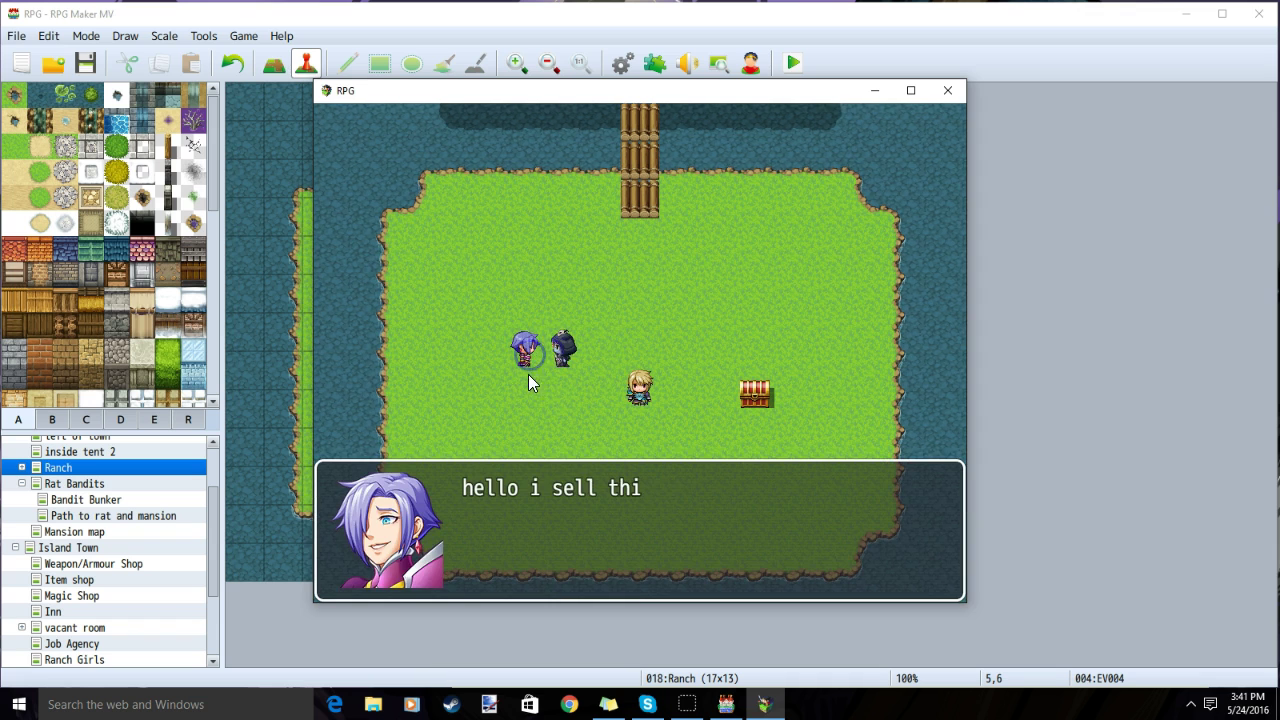
pyautogui.click(574, 459)
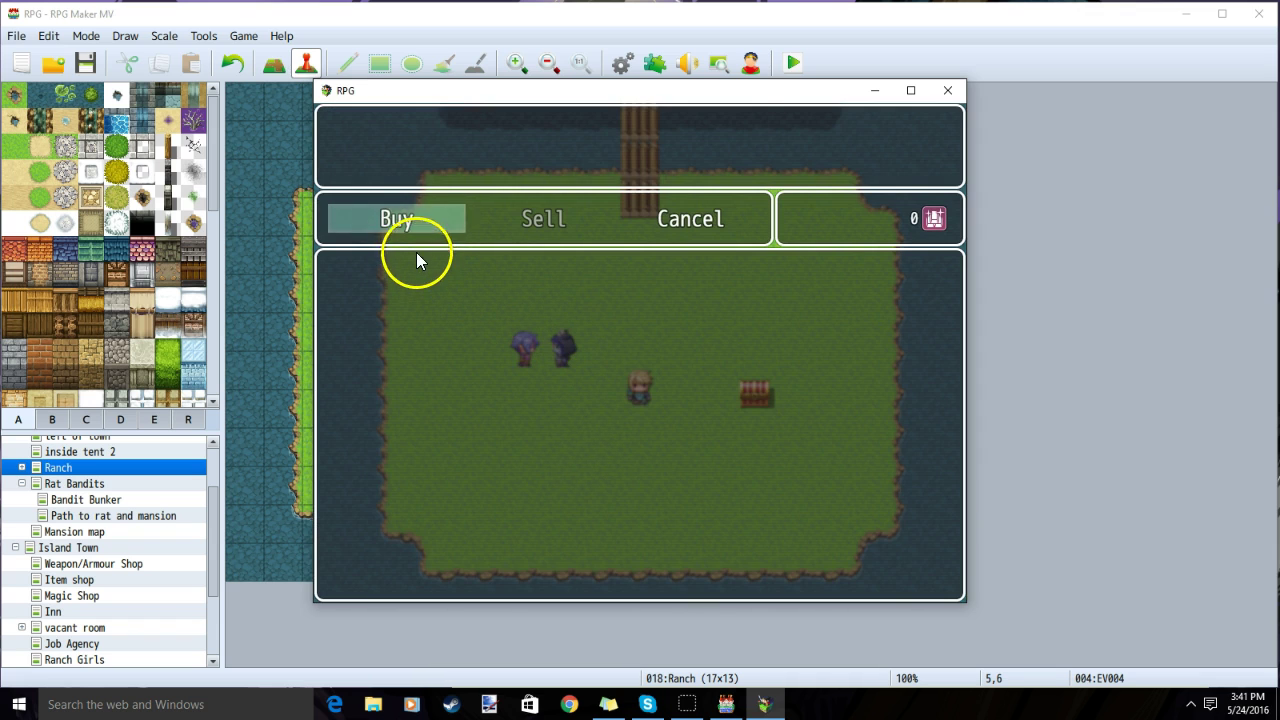
pyautogui.click(410, 226)
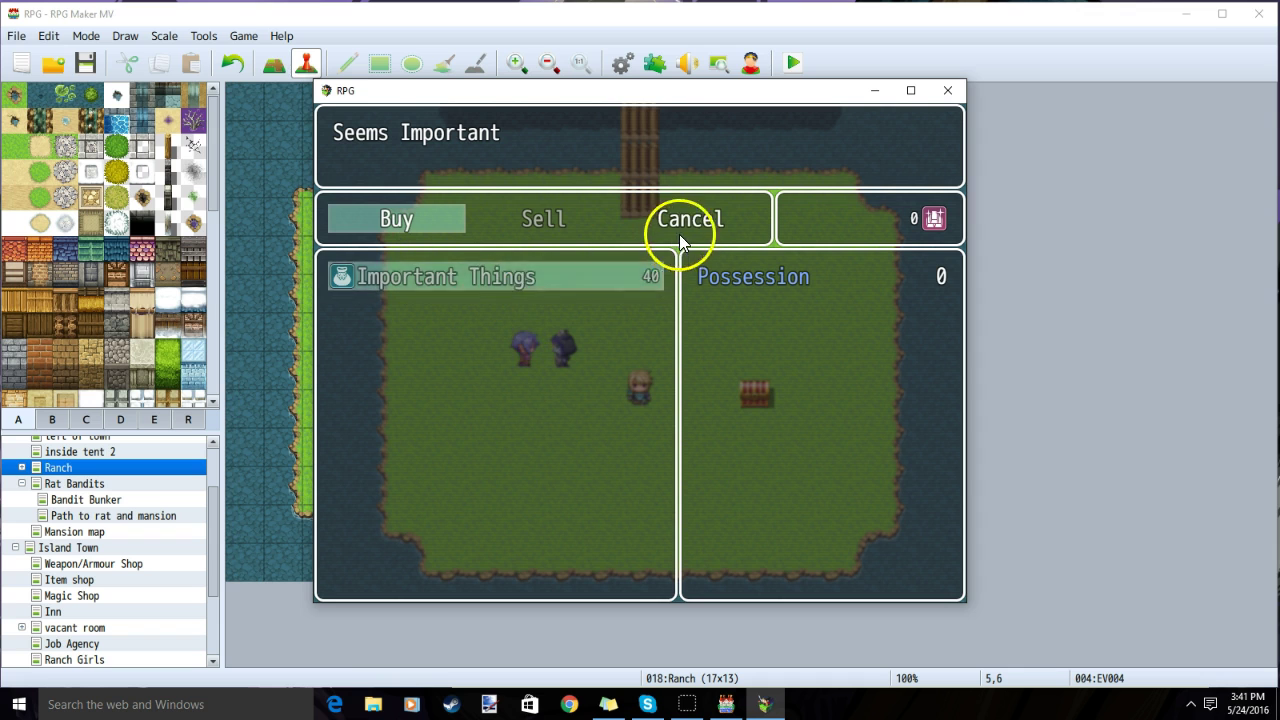
pyautogui.click(686, 234)
pyautogui.click(688, 228)
# Take the key from the chest, then choose Dont Show Key to get the normal shop and farewell.
pyautogui.click(756, 393)
pyautogui.click(561, 342)
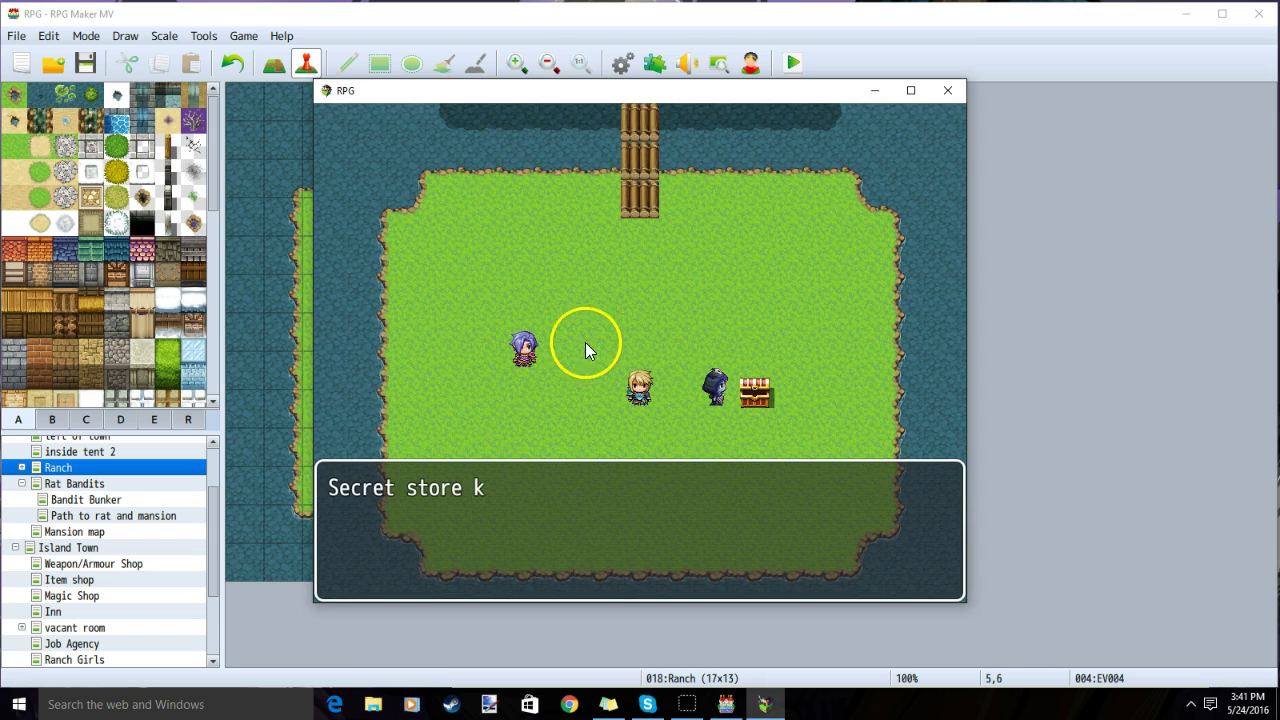
pyautogui.click(638, 334)
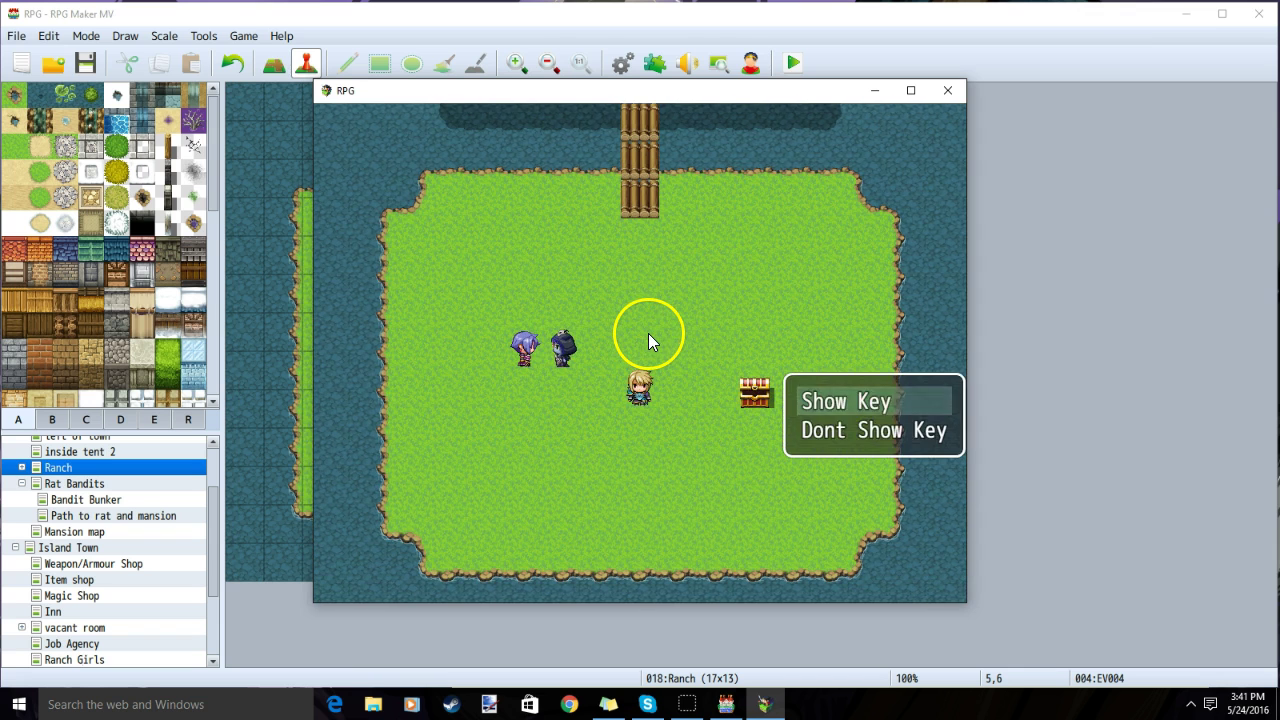
pyautogui.click(871, 430)
pyautogui.click(871, 430)
pyautogui.click(636, 394)
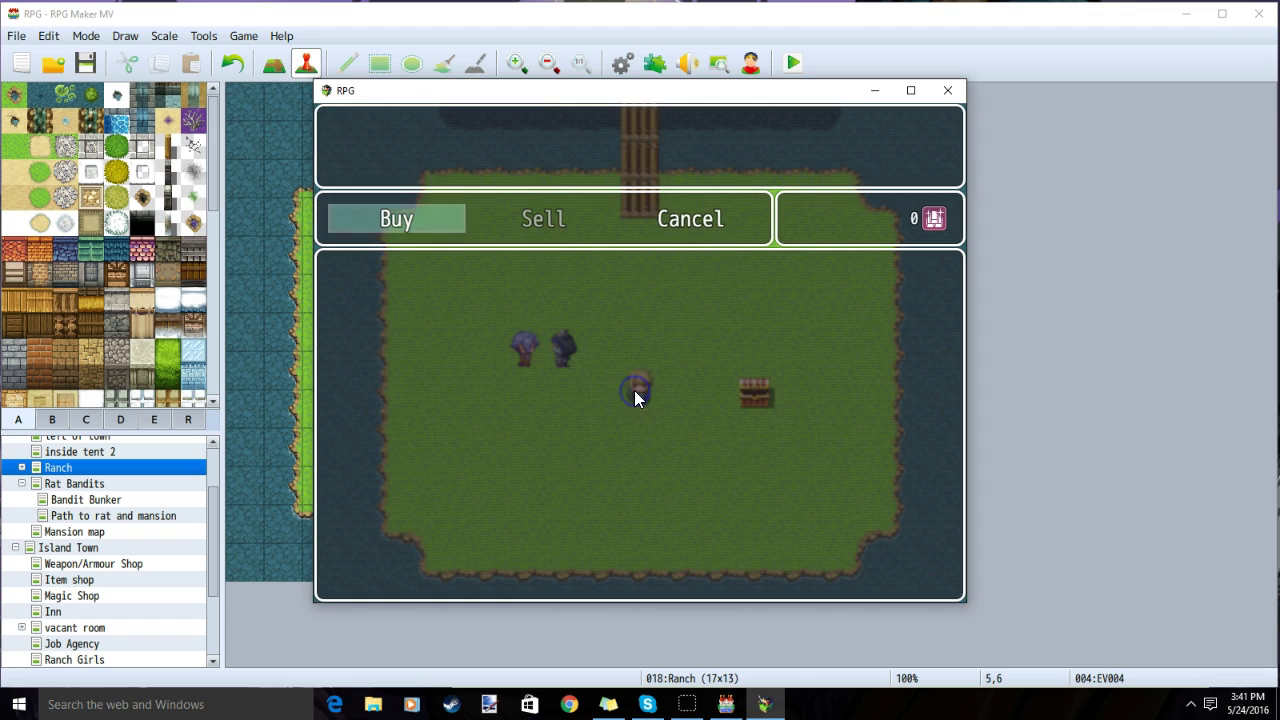
pyautogui.click(699, 224)
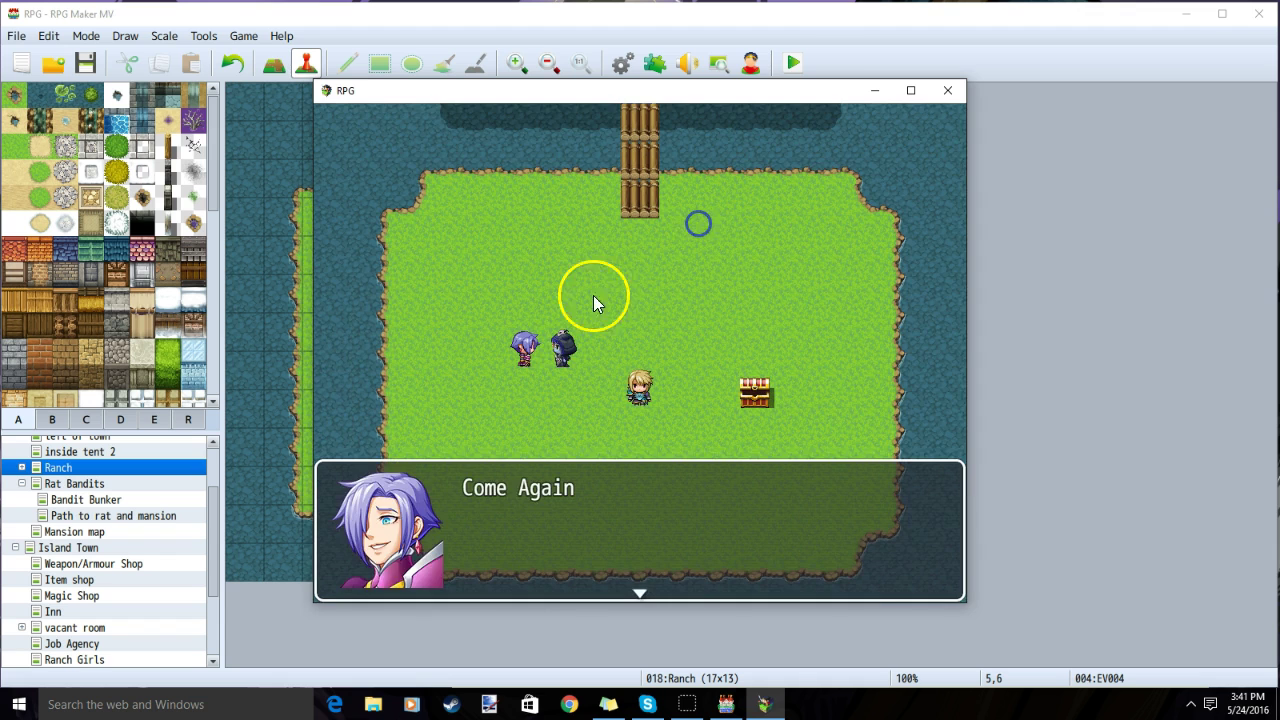
pyautogui.click(520, 357)
# Choose Show Key, go through the key dialogue, and browse the secret egg shop.
pyautogui.click(851, 430)
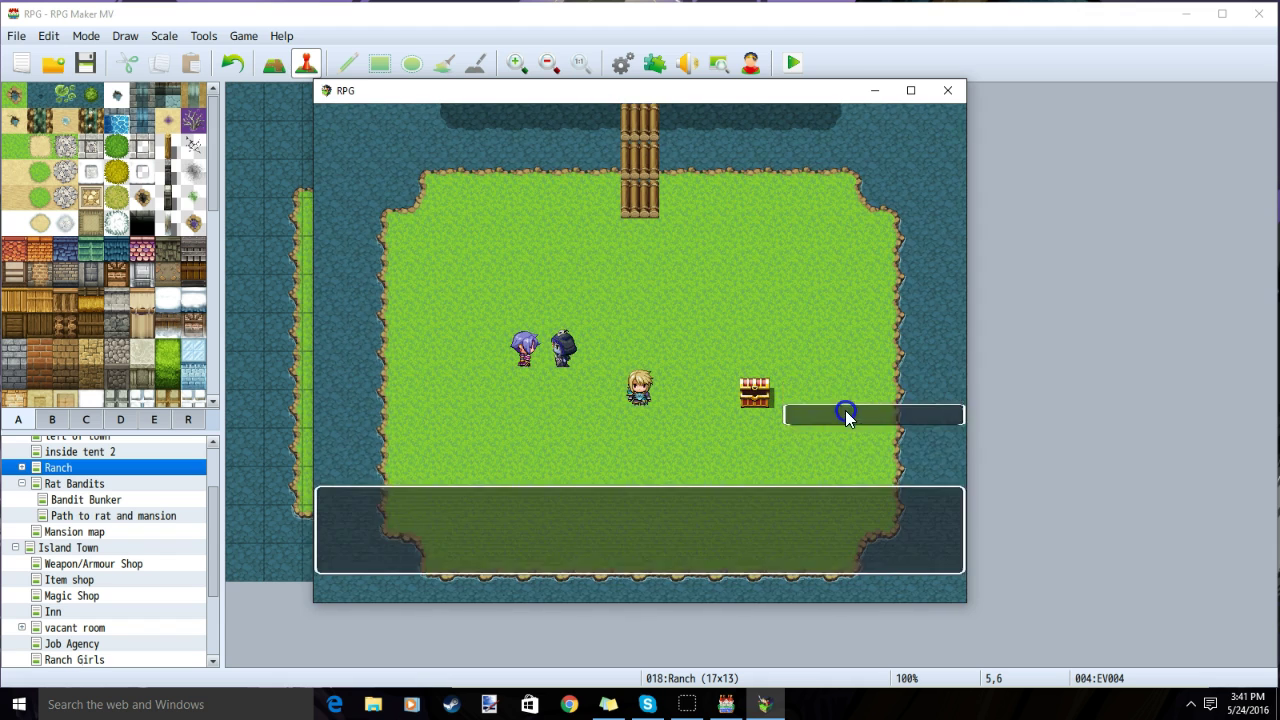
pyautogui.click(586, 286)
pyautogui.click(630, 280)
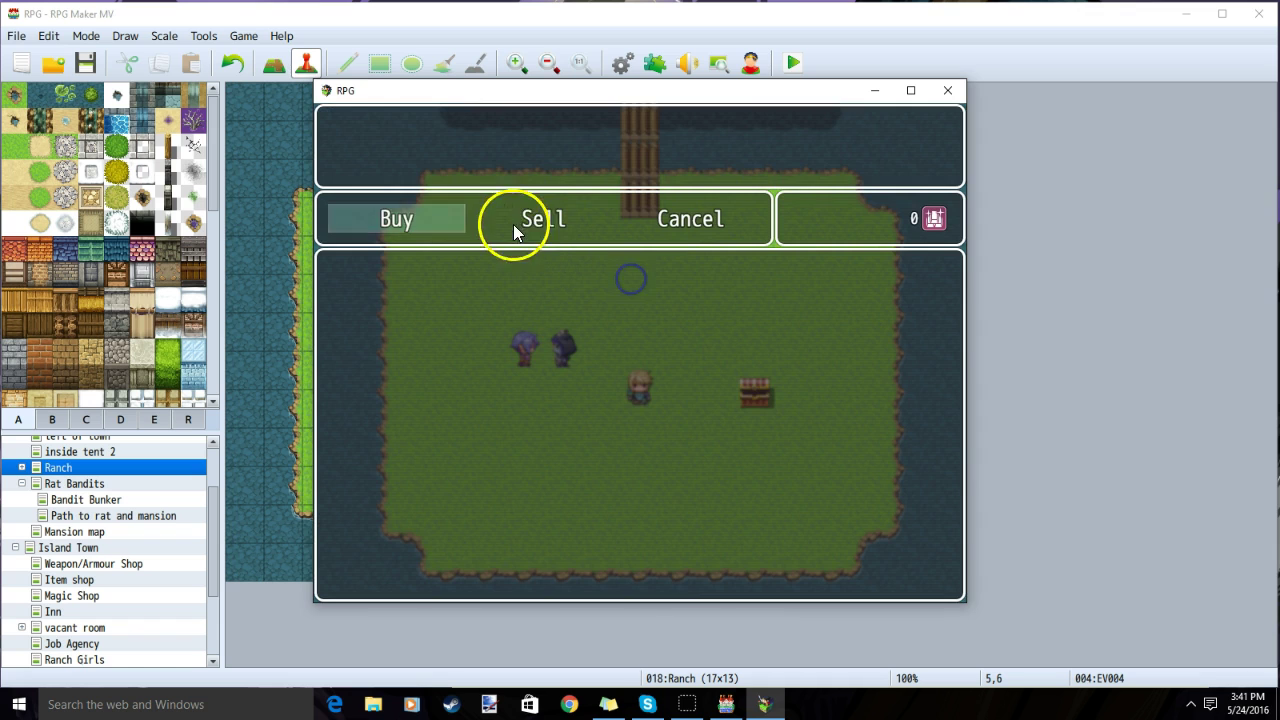
pyautogui.click(438, 216)
pyautogui.rightClick(682, 271)
# Close the secret shop, end the playtest, and add a second page to EV004.
pyautogui.click(711, 221)
pyautogui.hotkey('alt', 'F4')
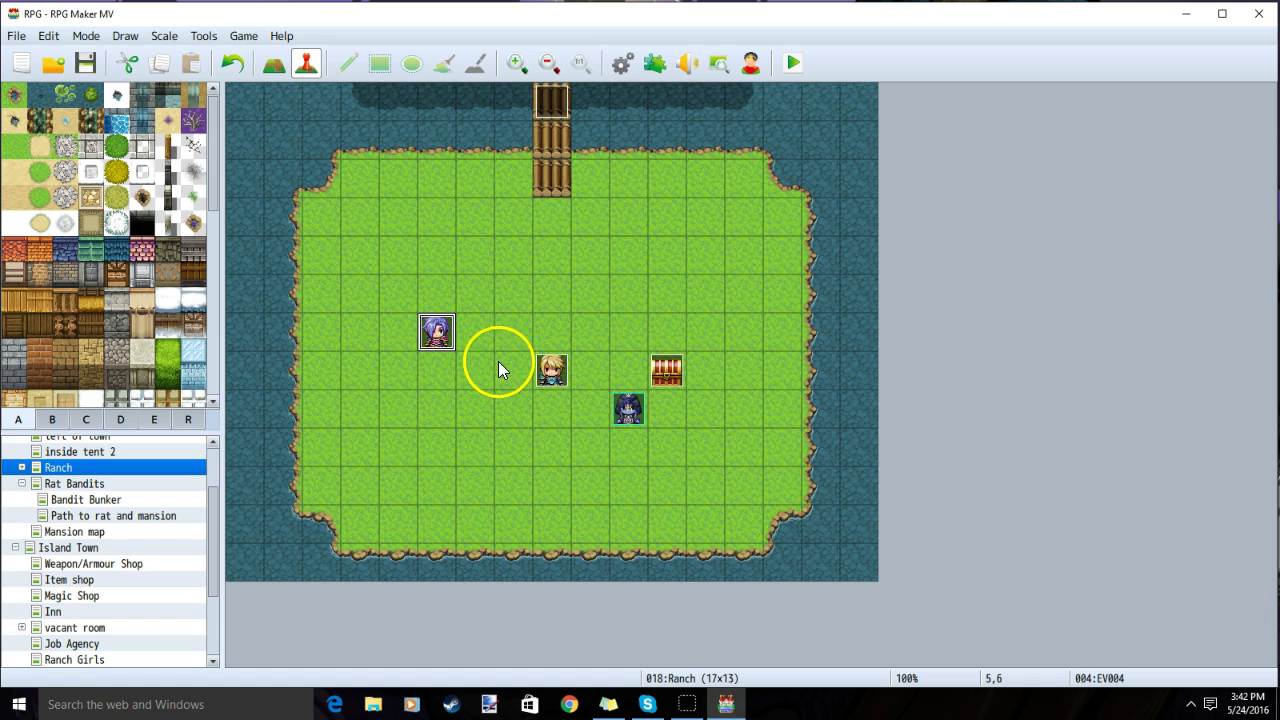
pyautogui.doubleClick(440, 335)
pyautogui.click(604, 106)
# On page 1, add a Control Switches command targeting switch 0032 Key Shown.
pyautogui.click(245, 137)
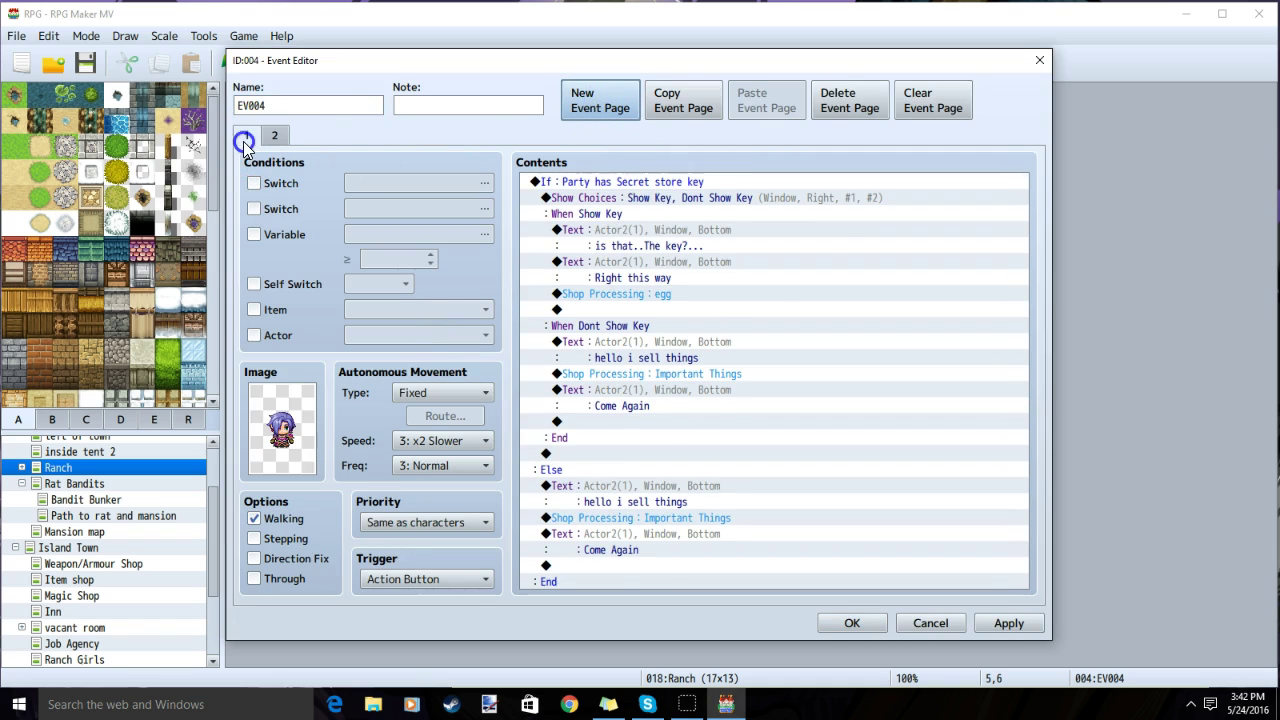
pyautogui.click(612, 244)
pyautogui.press('Insert')
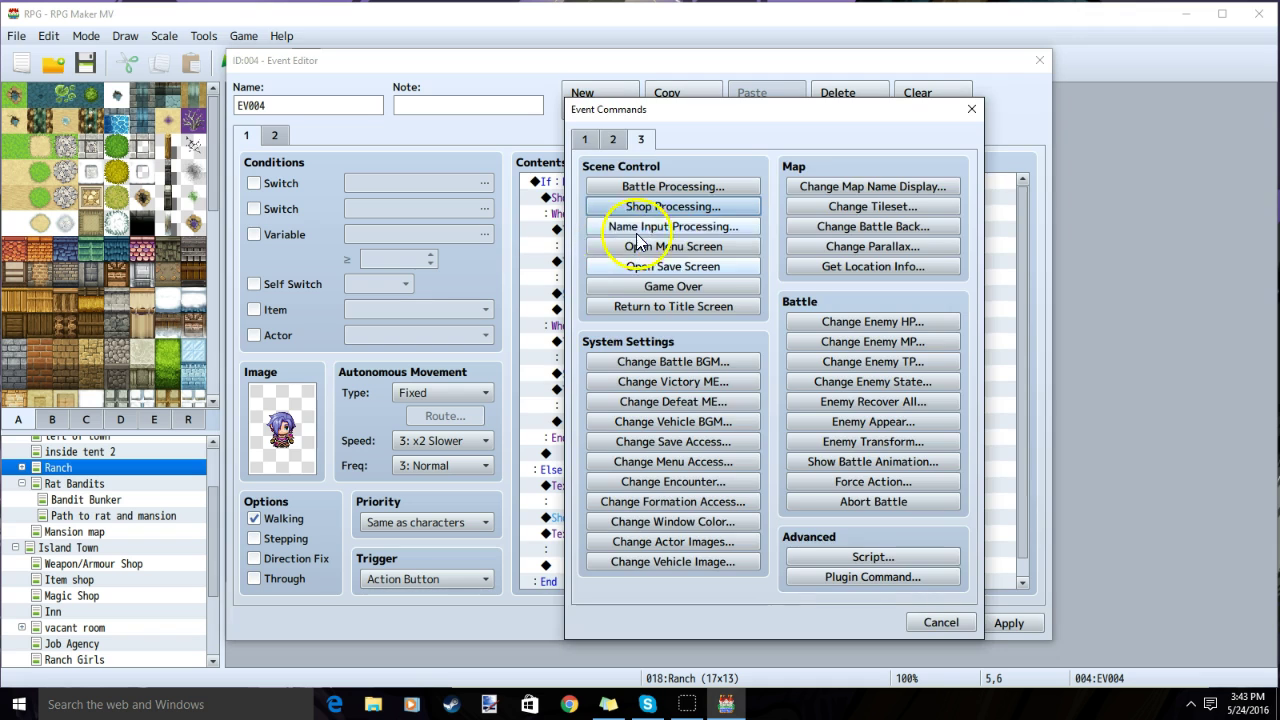
pyautogui.click(585, 139)
pyautogui.click(672, 321)
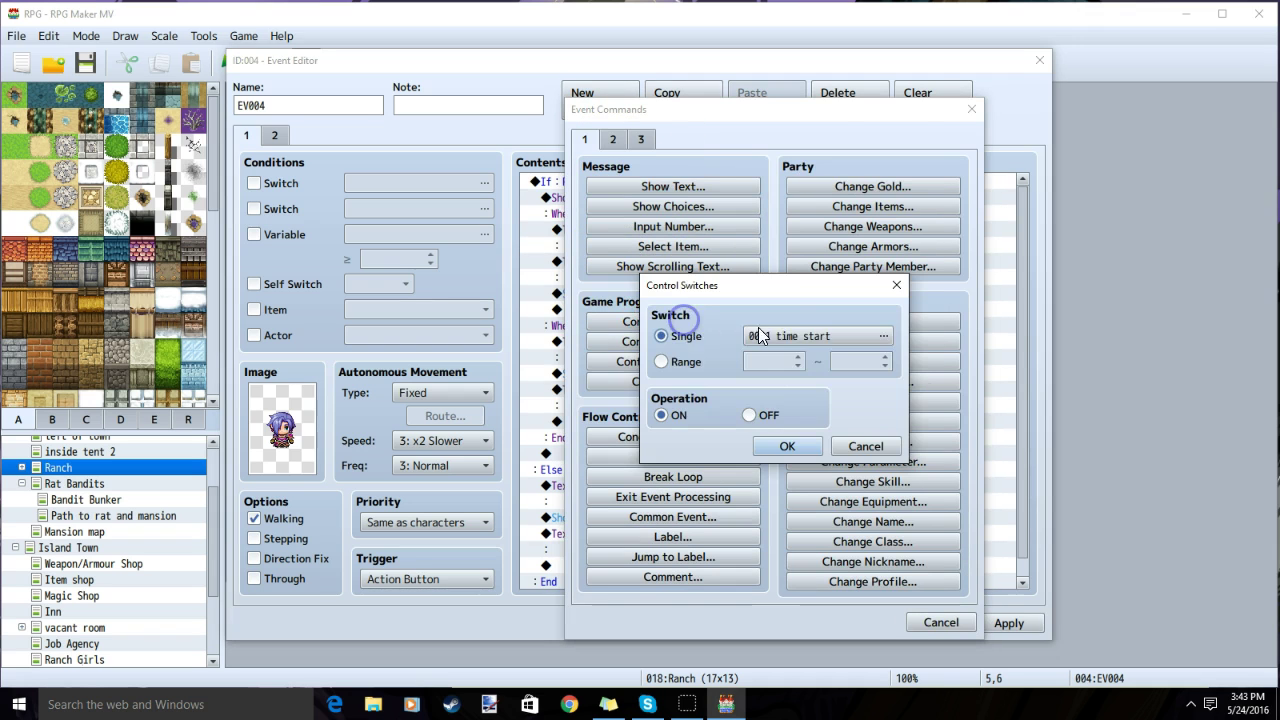
pyautogui.click(745, 334)
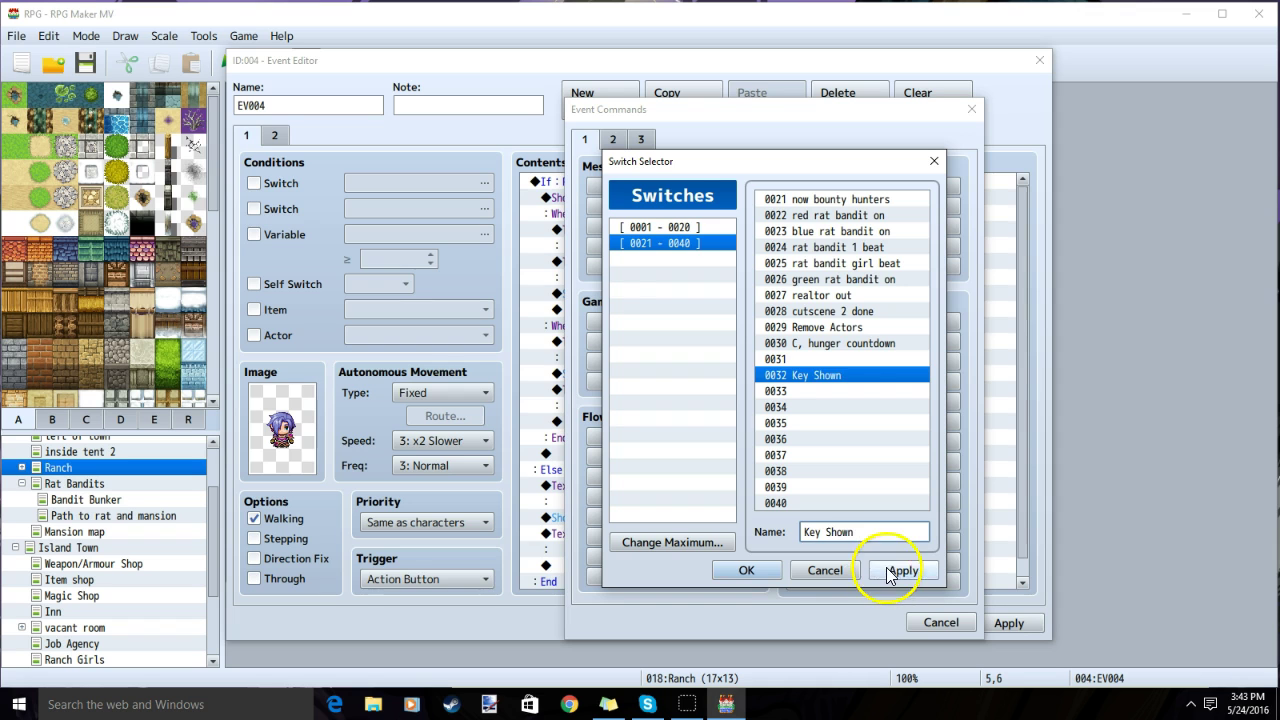
pyautogui.click(748, 570)
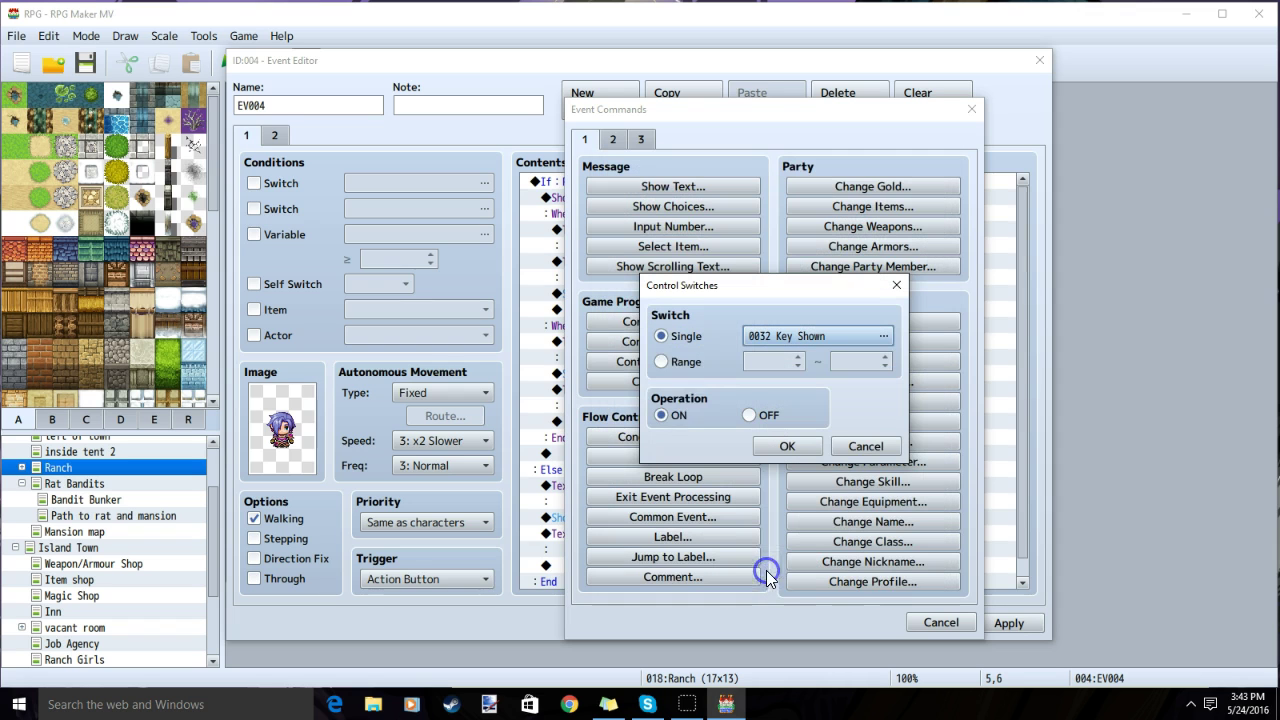
# Set Key Shown to ON, then make page 2 conditional on switch 0032 Key Shown.
pyautogui.click(787, 446)
pyautogui.click(274, 136)
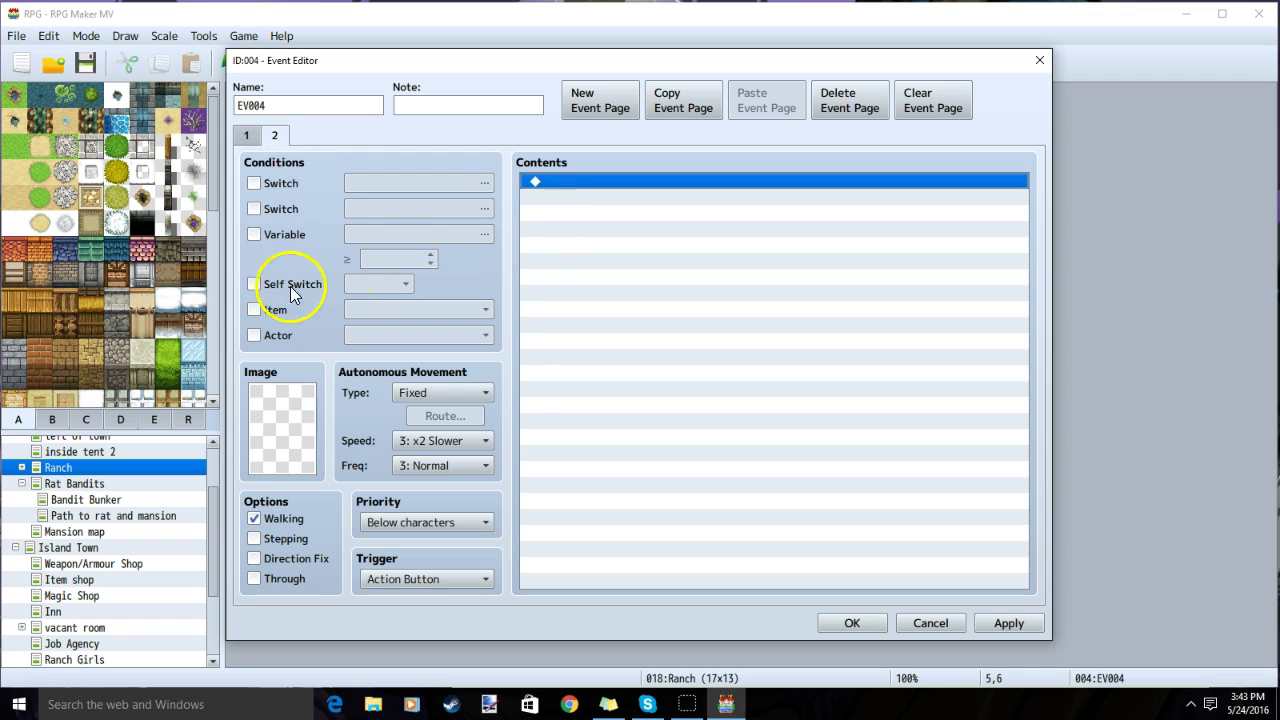
pyautogui.click(254, 183)
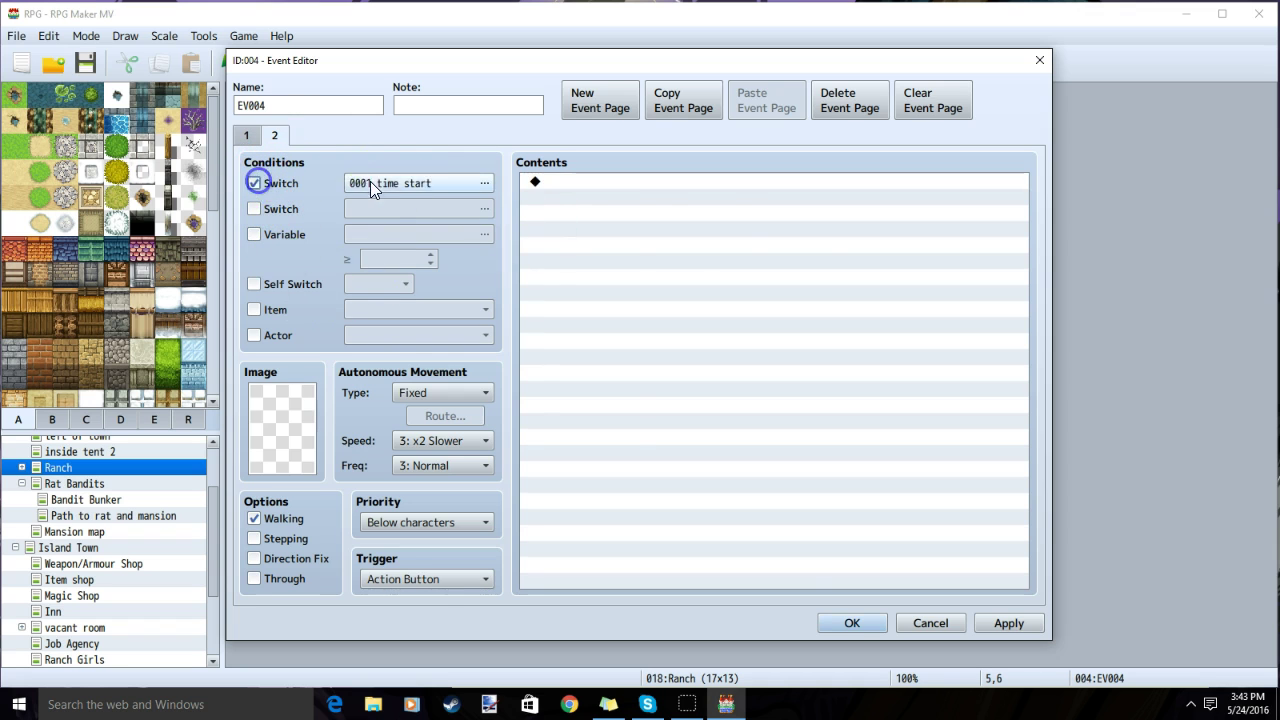
pyautogui.click(391, 184)
pyautogui.click(678, 352)
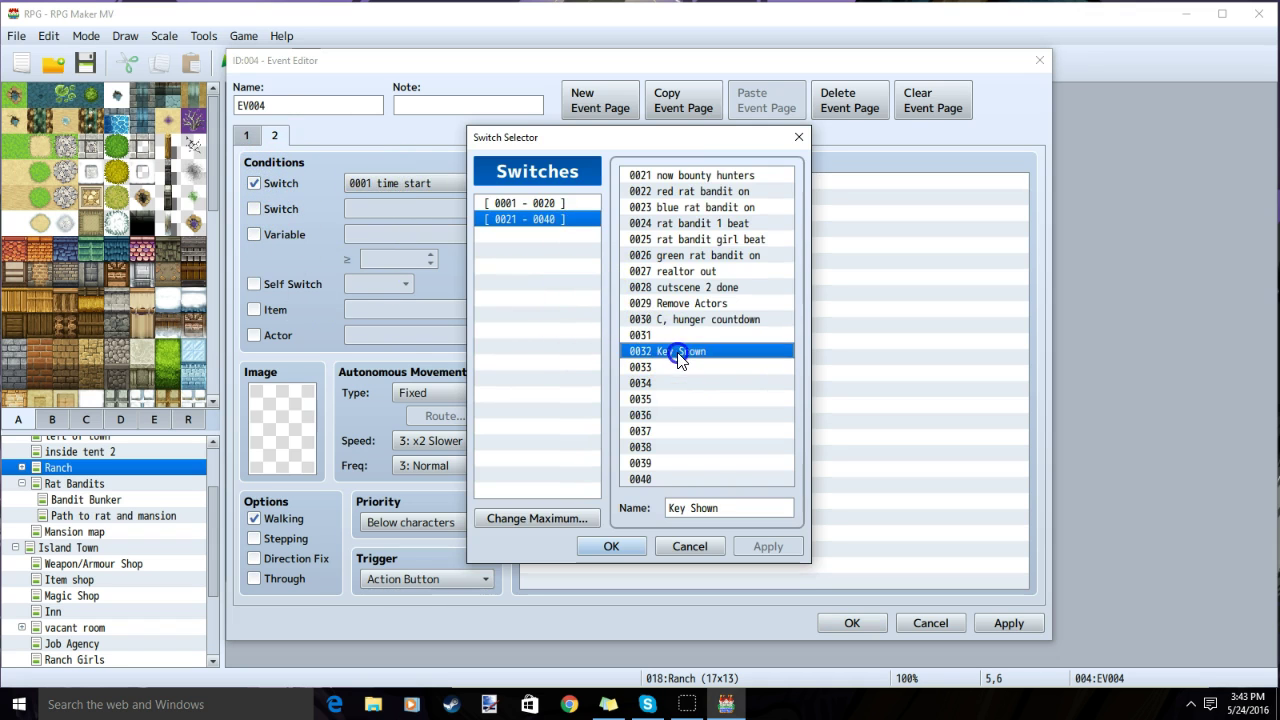
pyautogui.click(640, 545)
# Add a page 2 'Hello again' message using the Actor2 purple-haired face.
pyautogui.doubleClick(623, 260)
pyautogui.click(634, 186)
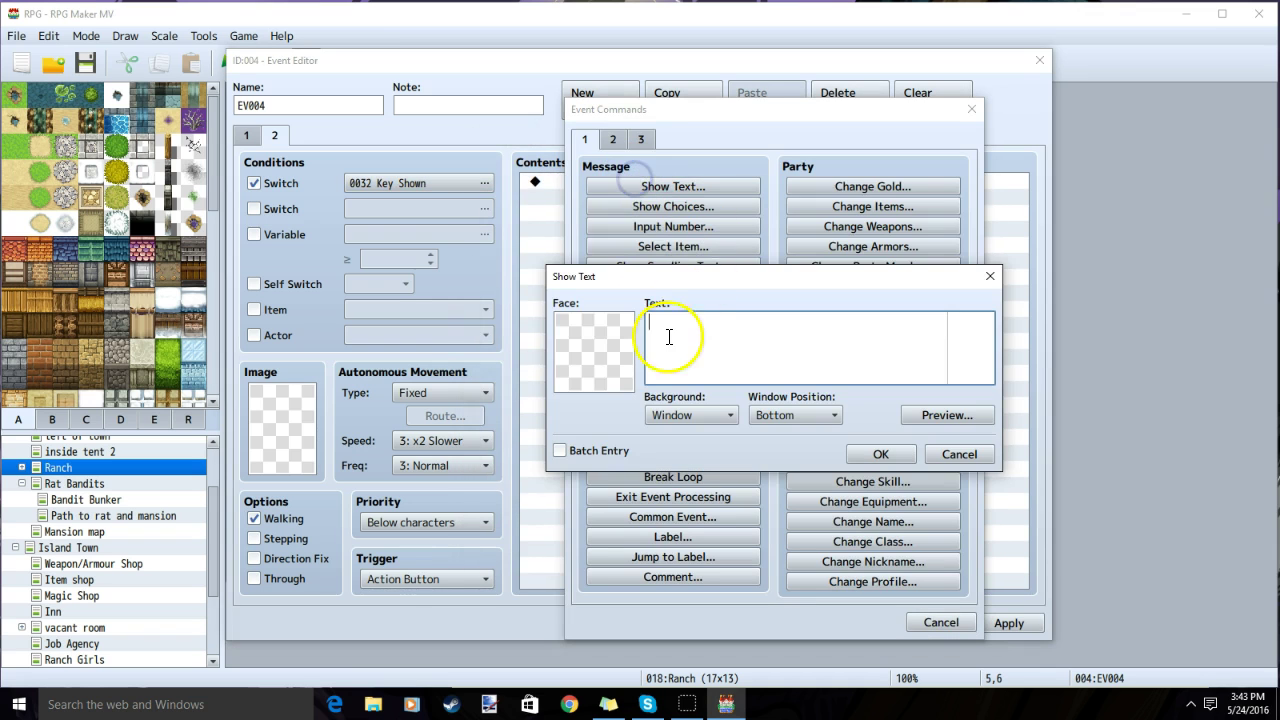
pyautogui.doubleClick(623, 362)
pyautogui.click(535, 264)
pyautogui.click(536, 278)
pyautogui.doubleClick(536, 278)
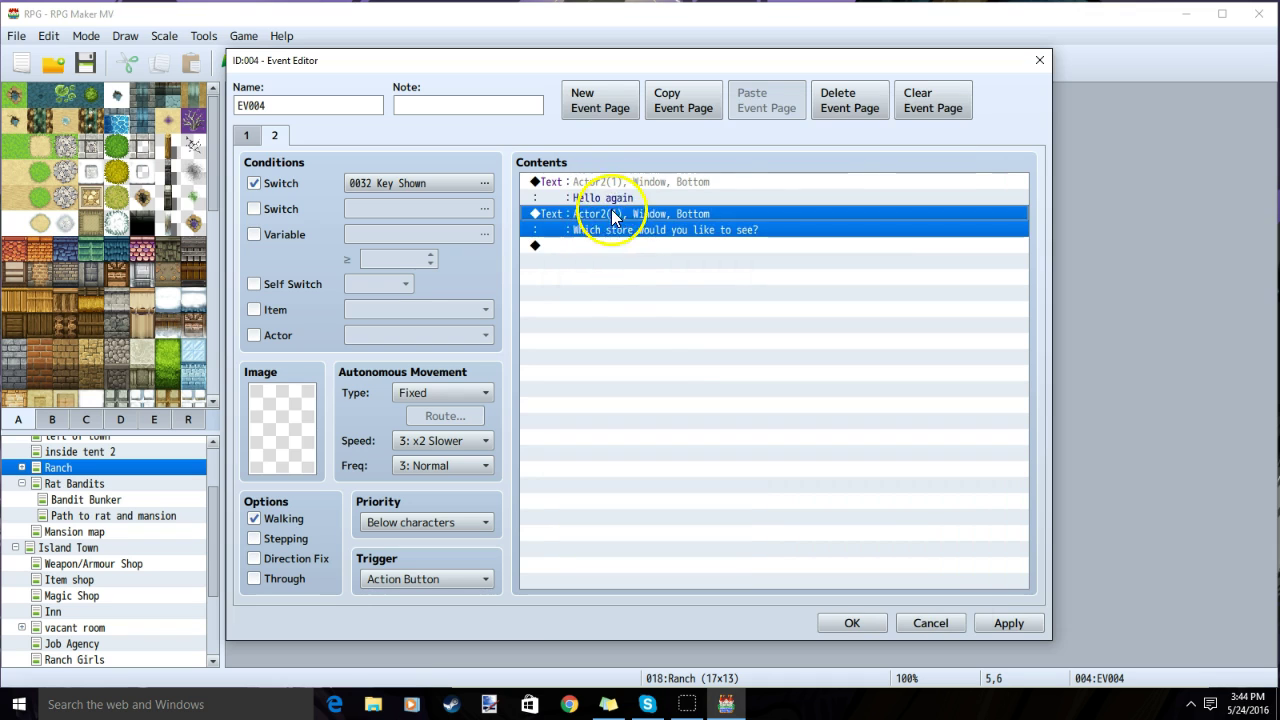
# Add Show Choices with Hidden and Normal options after the greeting.
pyautogui.doubleClick(599, 246)
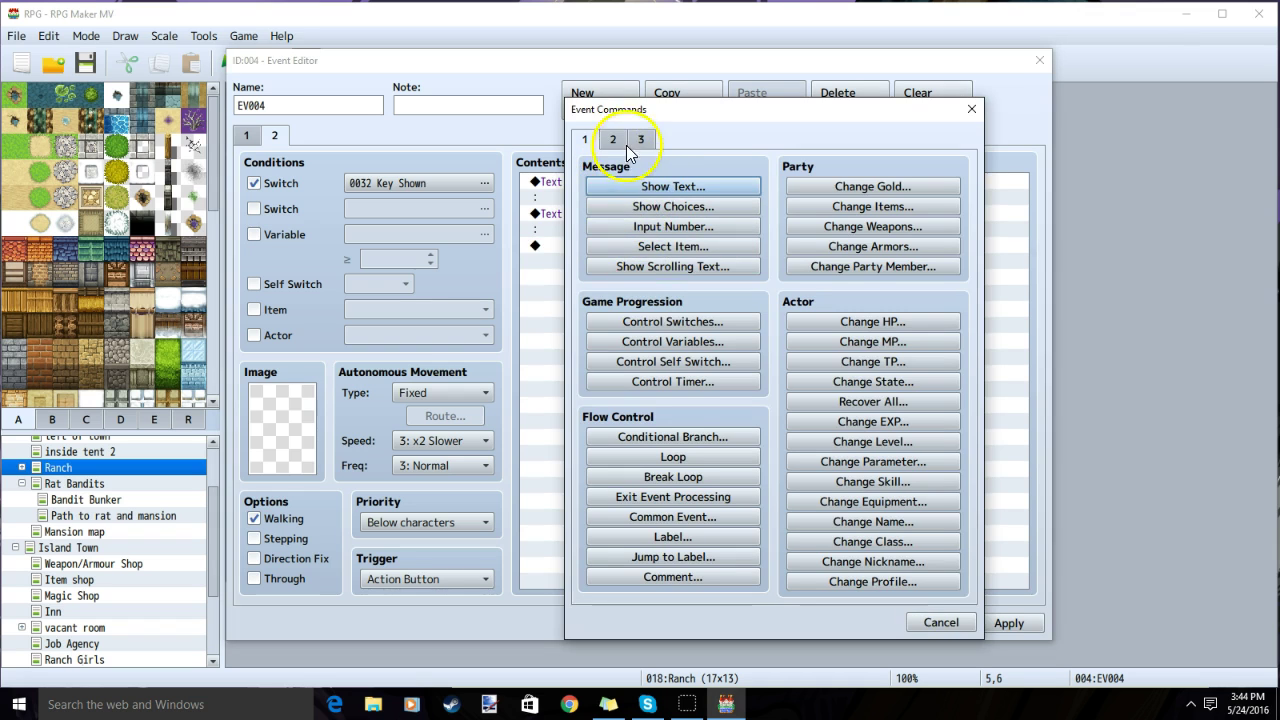
pyautogui.click(643, 207)
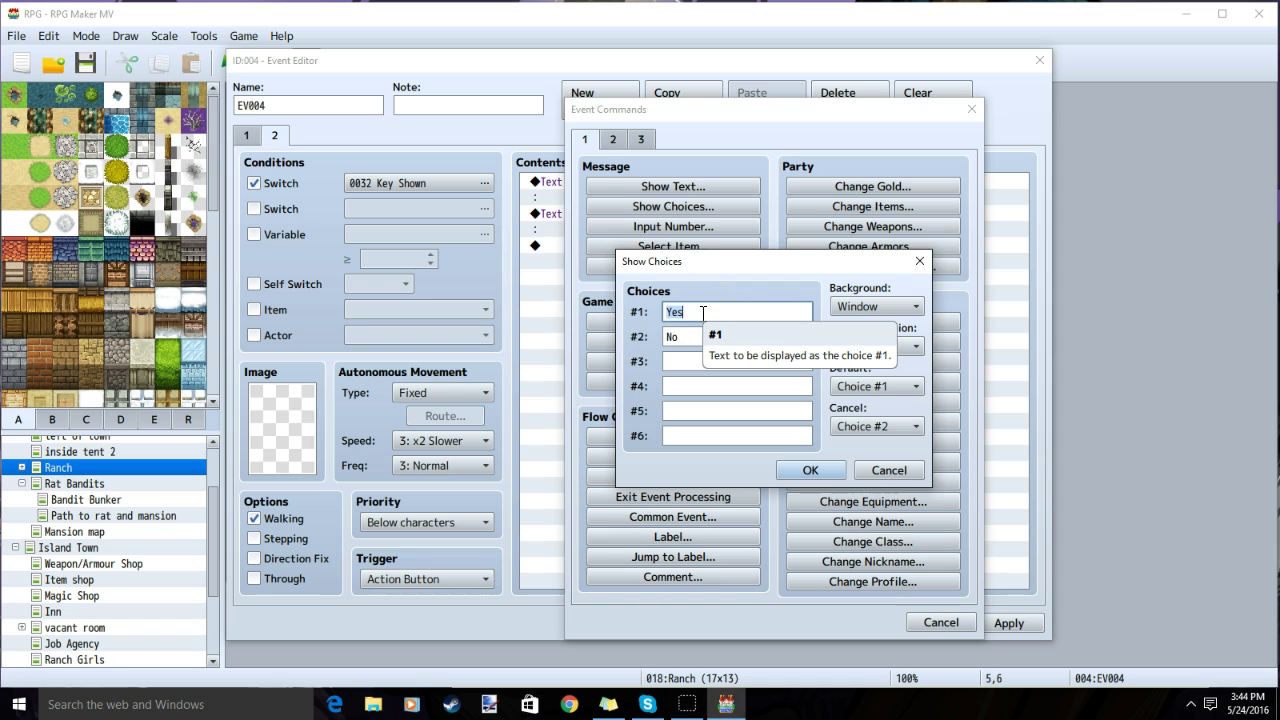
pyautogui.click(815, 471)
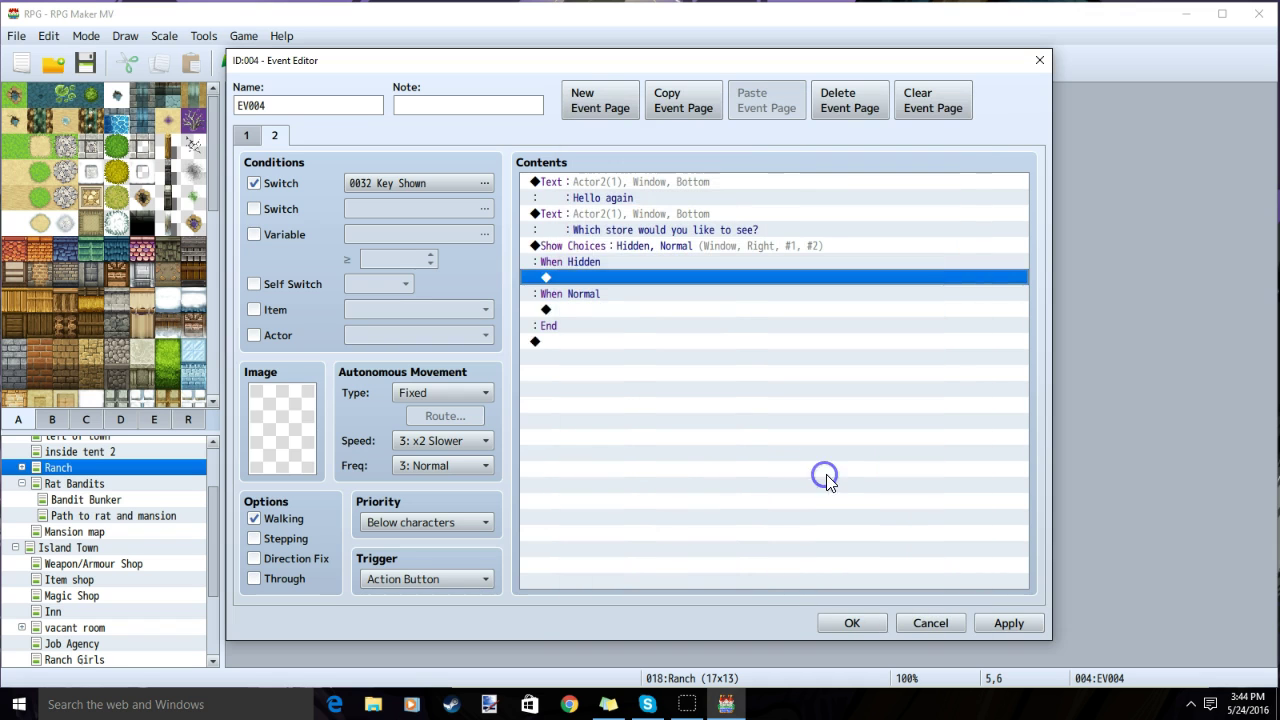
# Copy page 1's Important Things shop command into page 2's When Normal branch.
pyautogui.click(250, 137)
pyautogui.click(622, 323)
pyautogui.rightClick(716, 389)
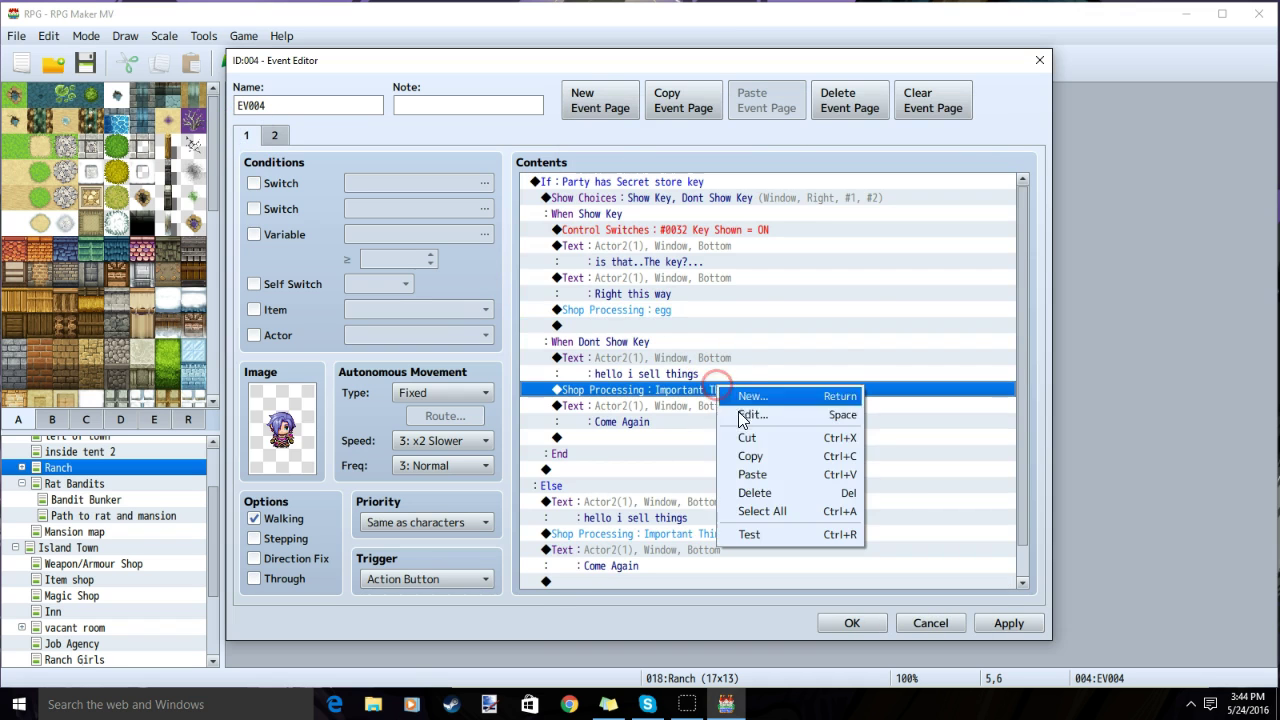
pyautogui.click(752, 456)
pyautogui.click(276, 135)
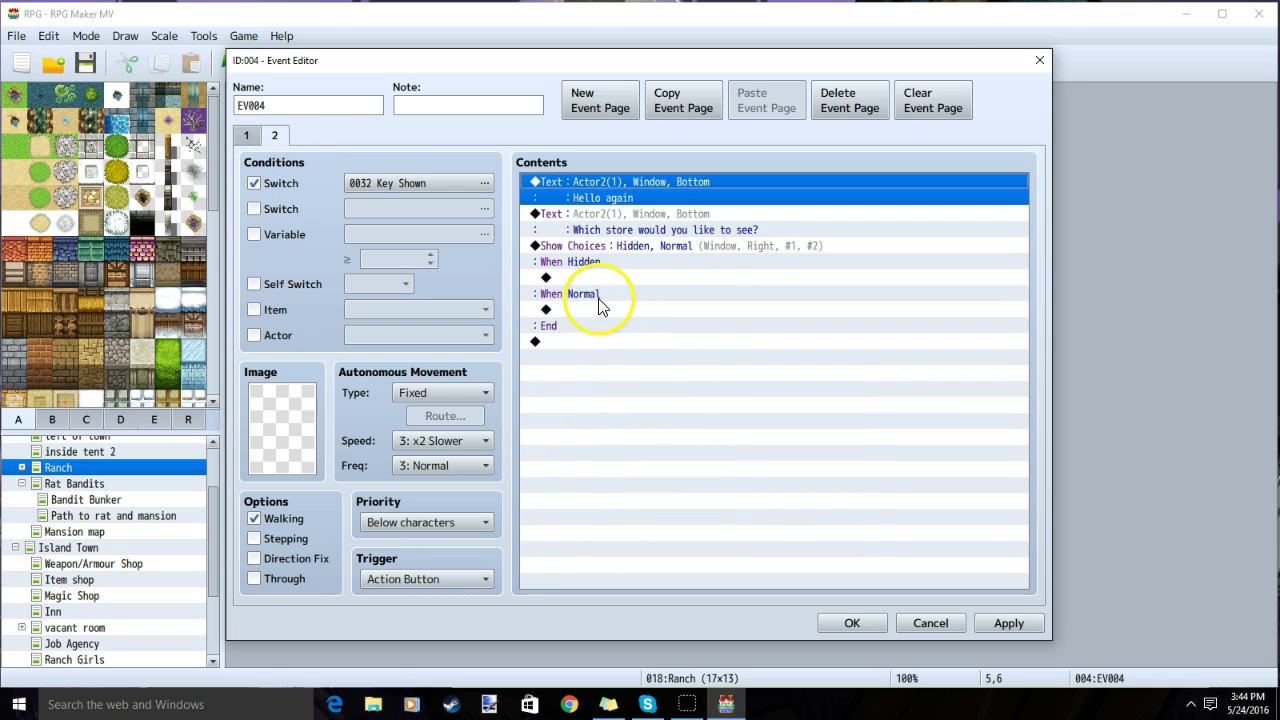
pyautogui.rightClick(590, 311)
pyautogui.click(634, 400)
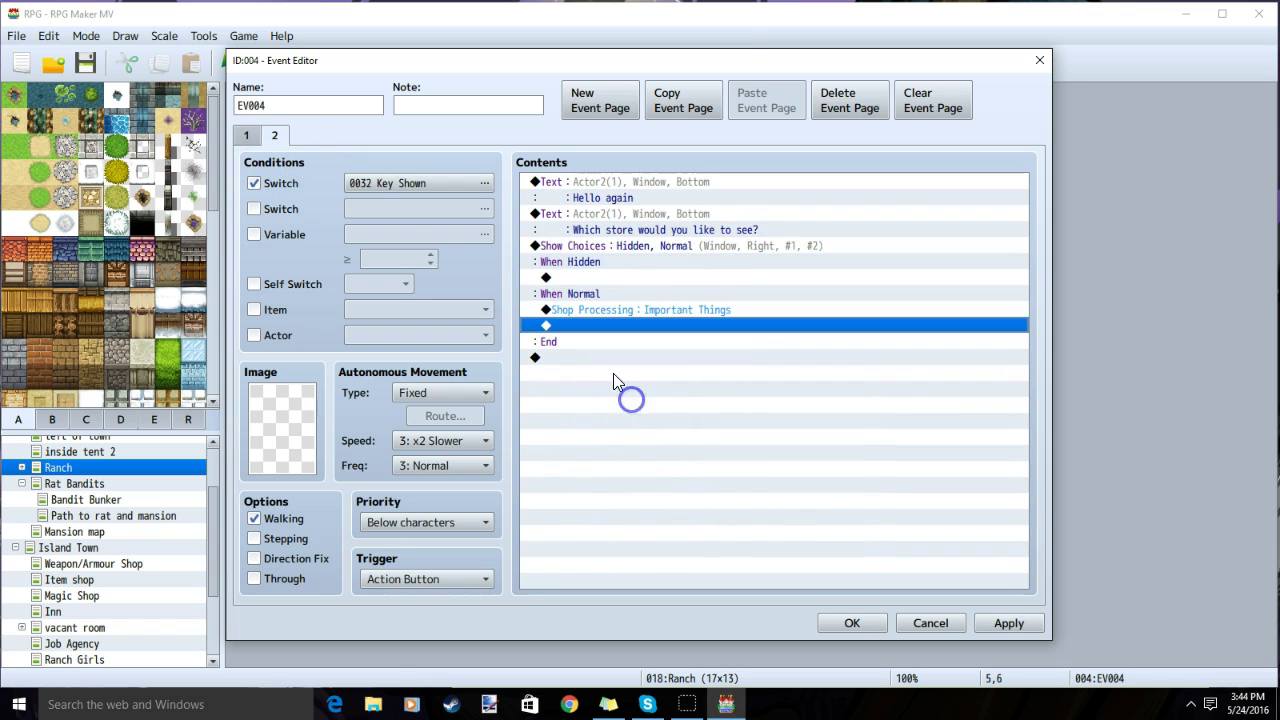
# Copy page 1's egg shop command into page 2's When Hidden branch.
pyautogui.click(247, 135)
pyautogui.rightClick(645, 311)
pyautogui.click(678, 374)
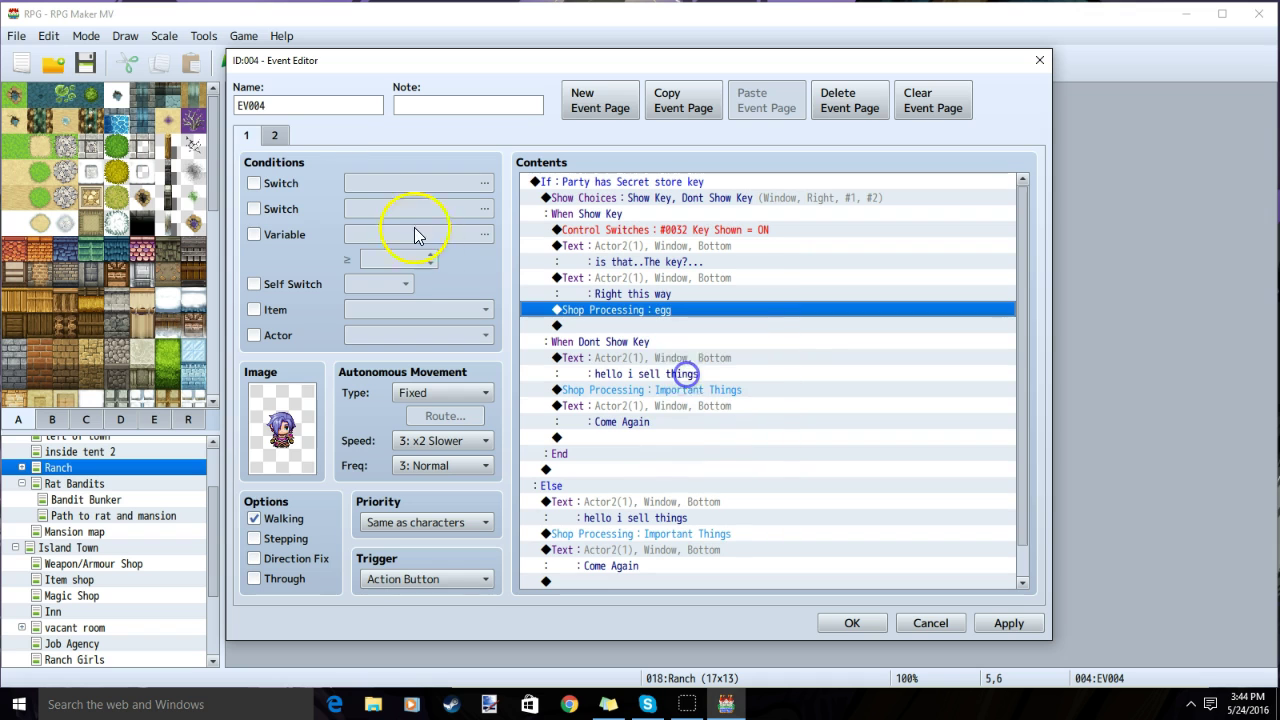
pyautogui.click(275, 137)
pyautogui.rightClick(578, 277)
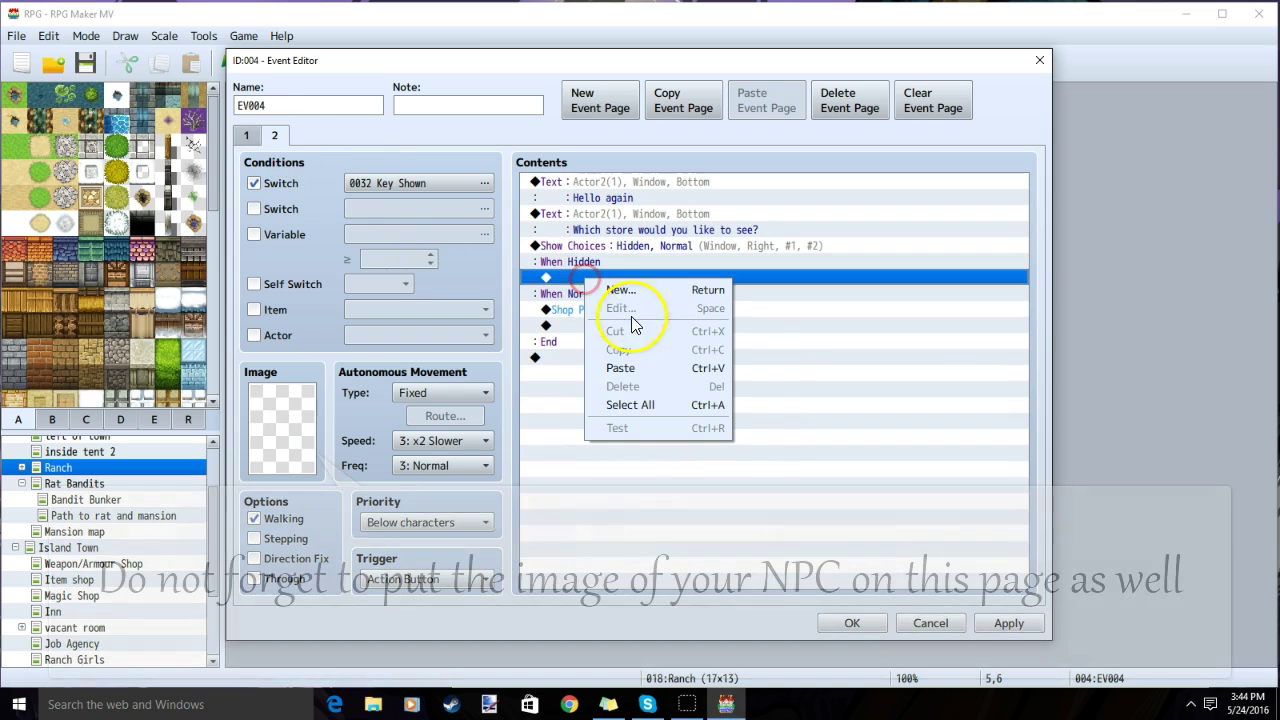
pyautogui.click(644, 367)
# Add a 'Till Next Time' message after both shops and apply the changes.
pyautogui.doubleClick(578, 290)
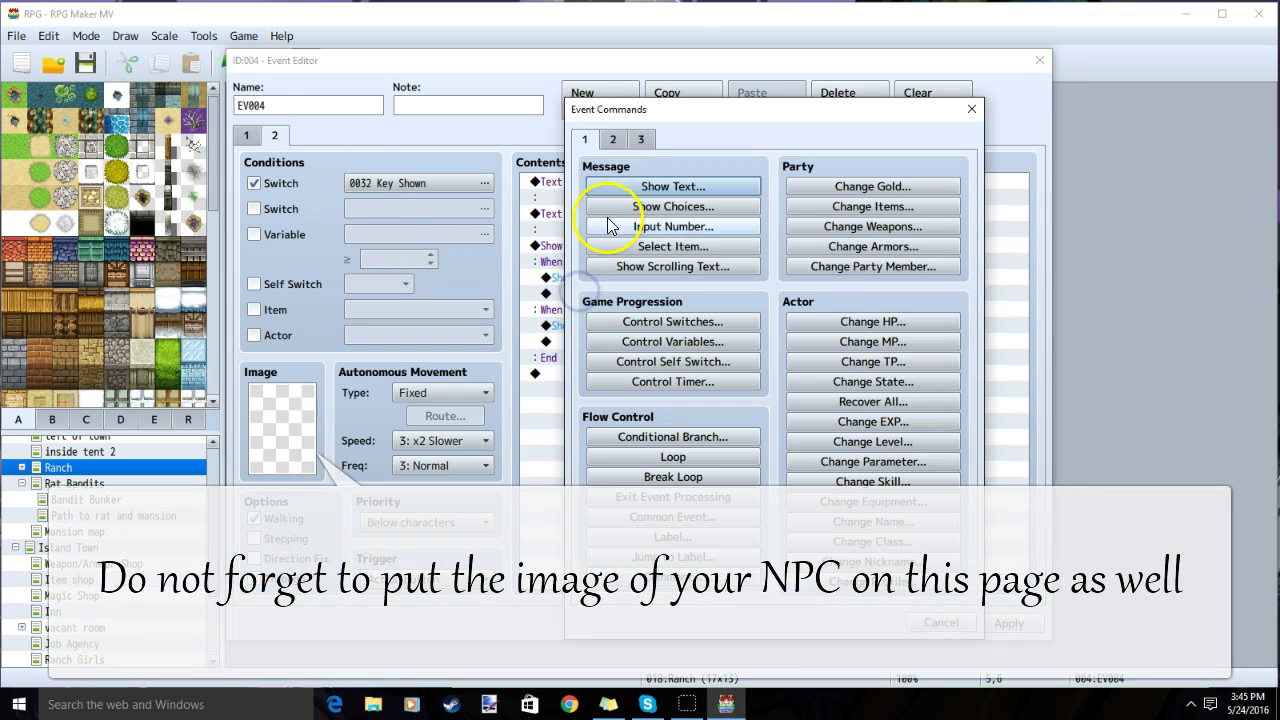
pyautogui.click(621, 190)
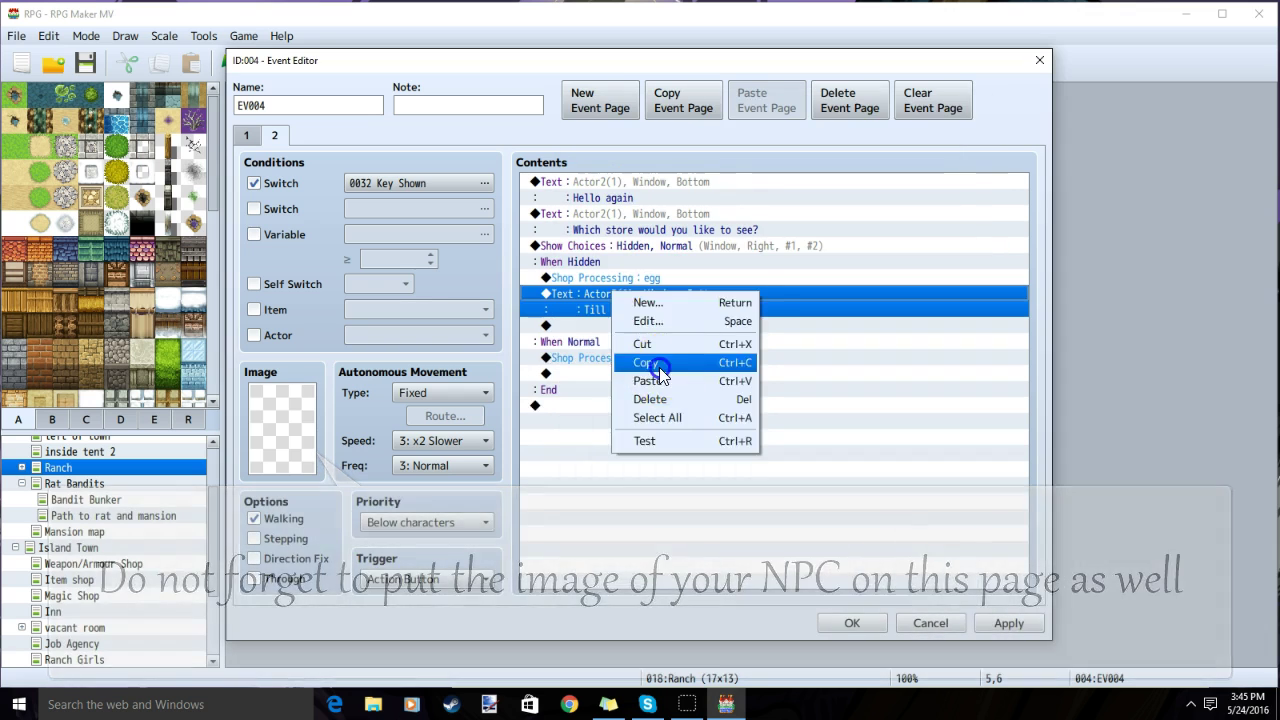
pyautogui.click(660, 363)
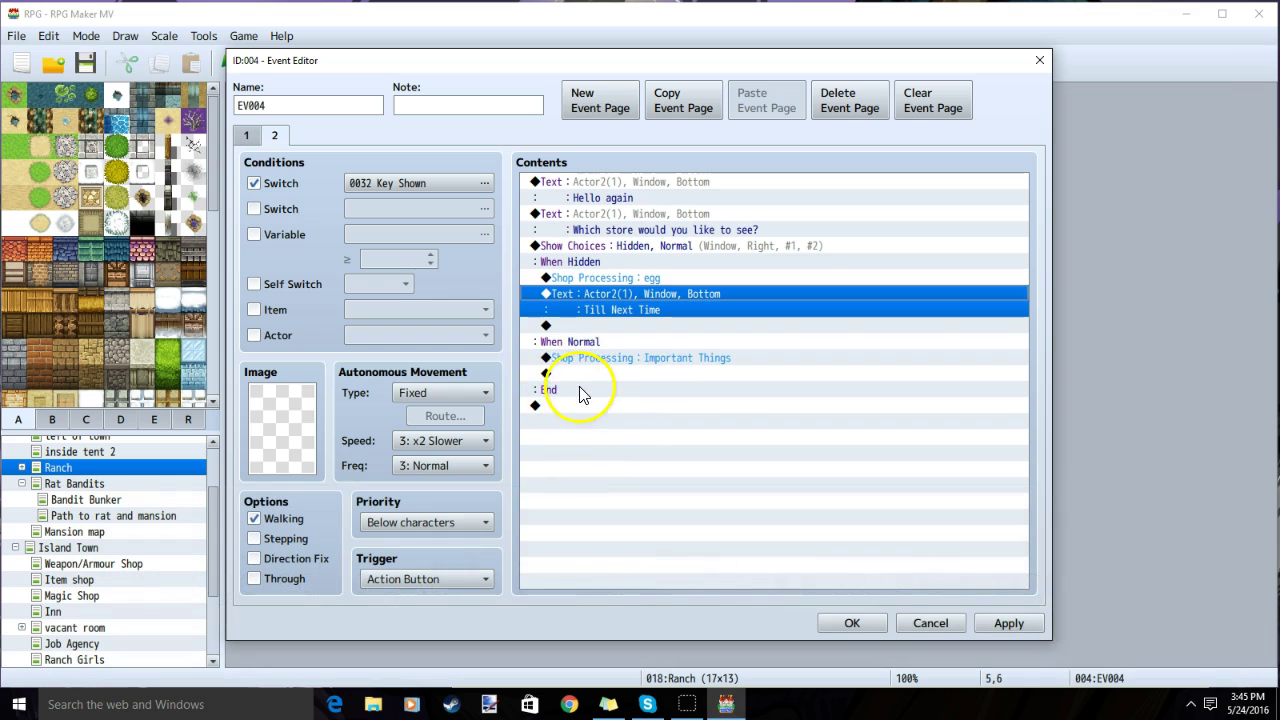
pyautogui.click(572, 376)
pyautogui.rightClick(574, 383)
pyautogui.click(643, 458)
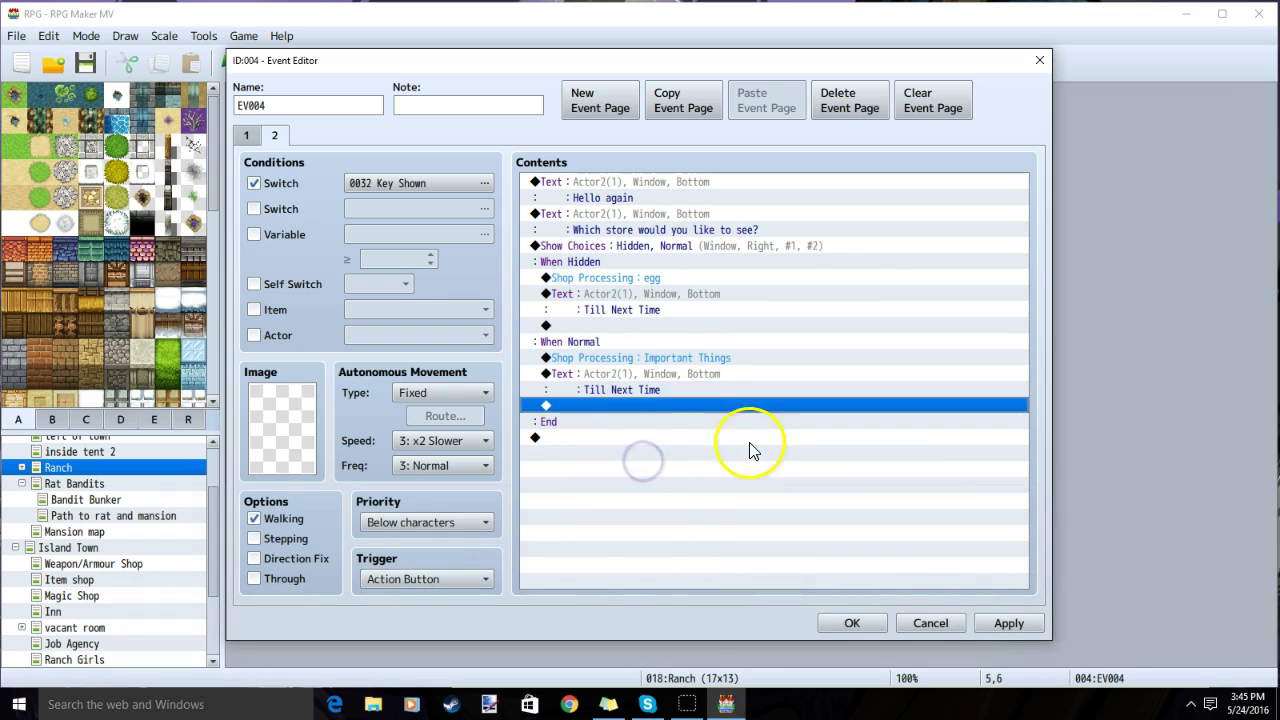
pyautogui.click(1010, 628)
# Save and playtest, decline to show the key, and leave the normal shop.
pyautogui.click(851, 623)
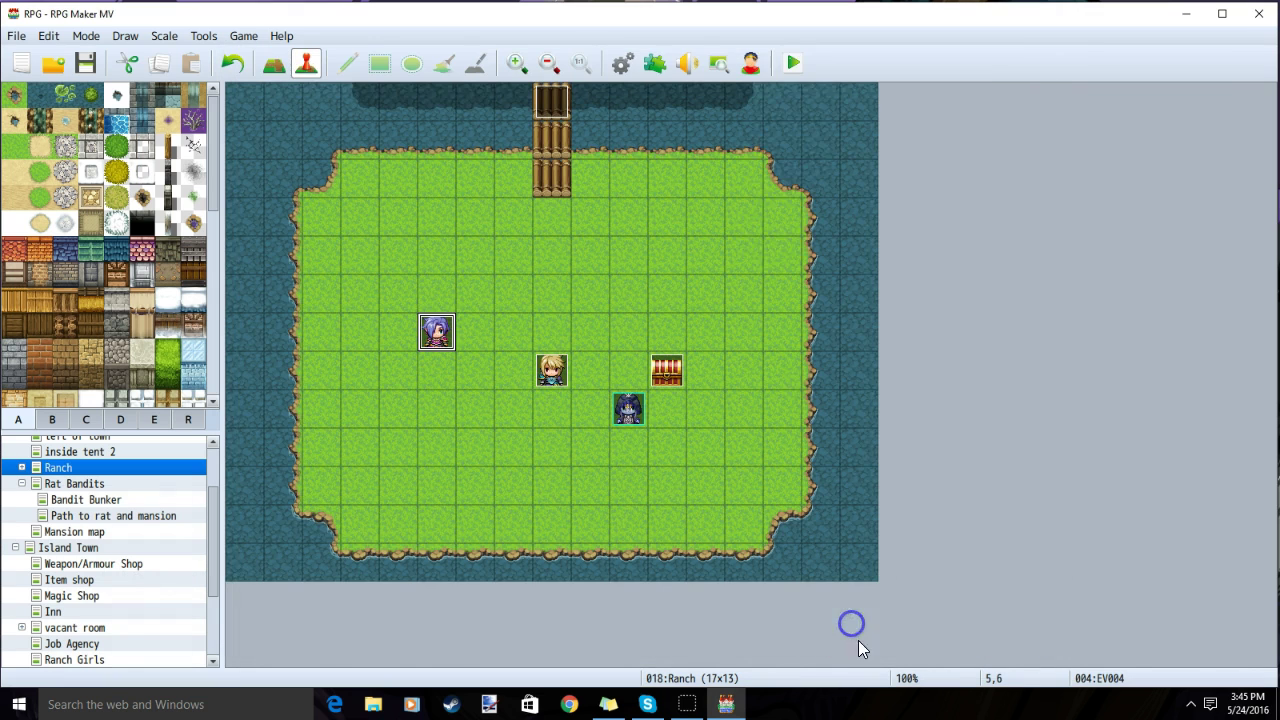
pyautogui.click(793, 67)
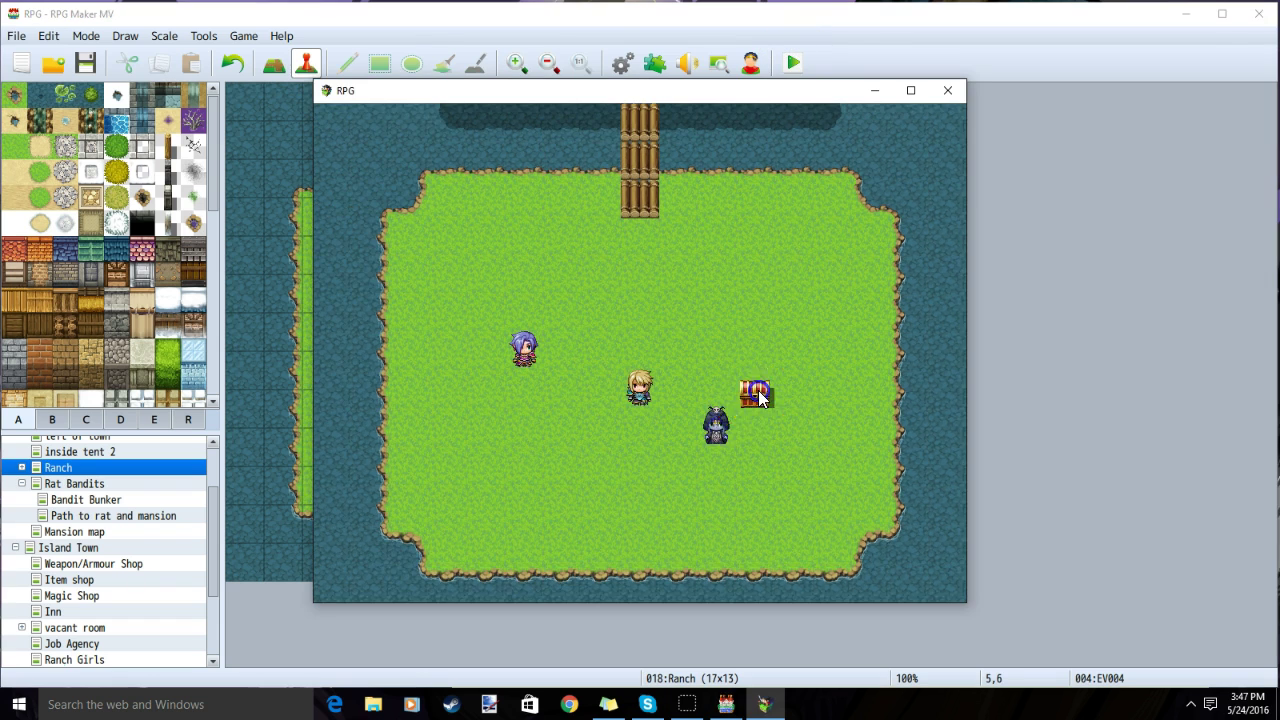
pyautogui.click(758, 390)
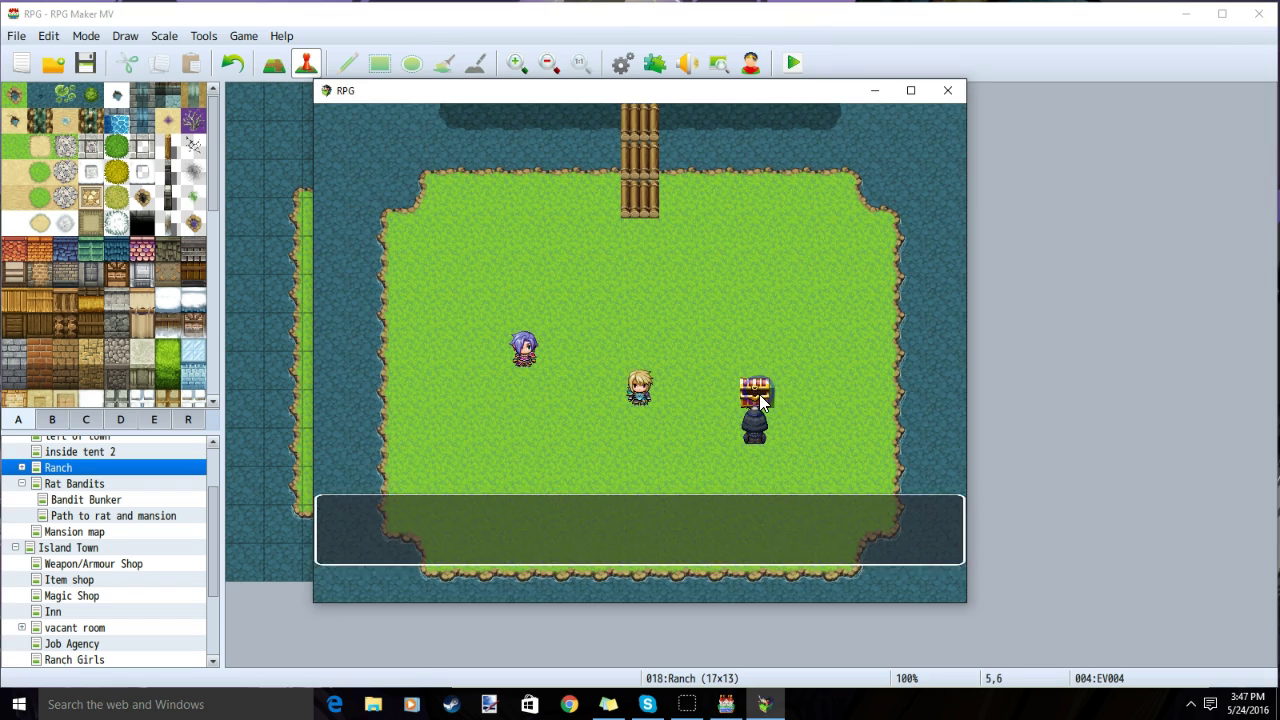
pyautogui.click(586, 345)
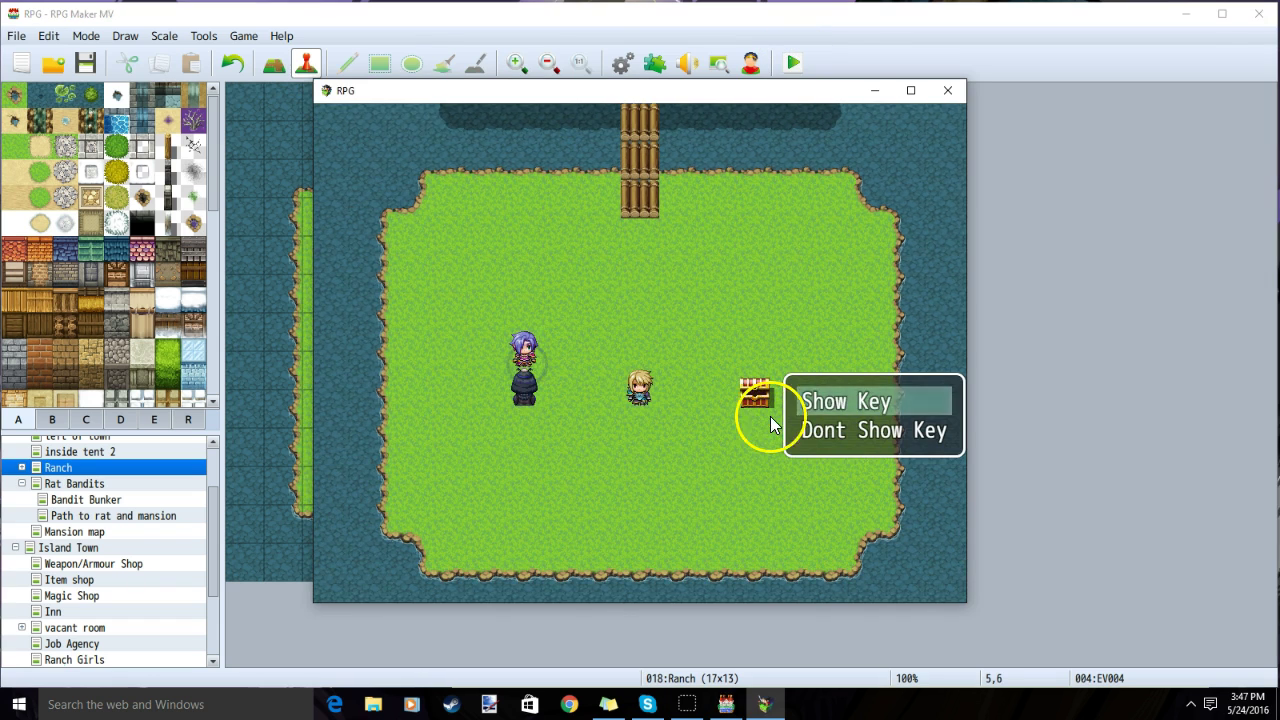
pyautogui.click(860, 433)
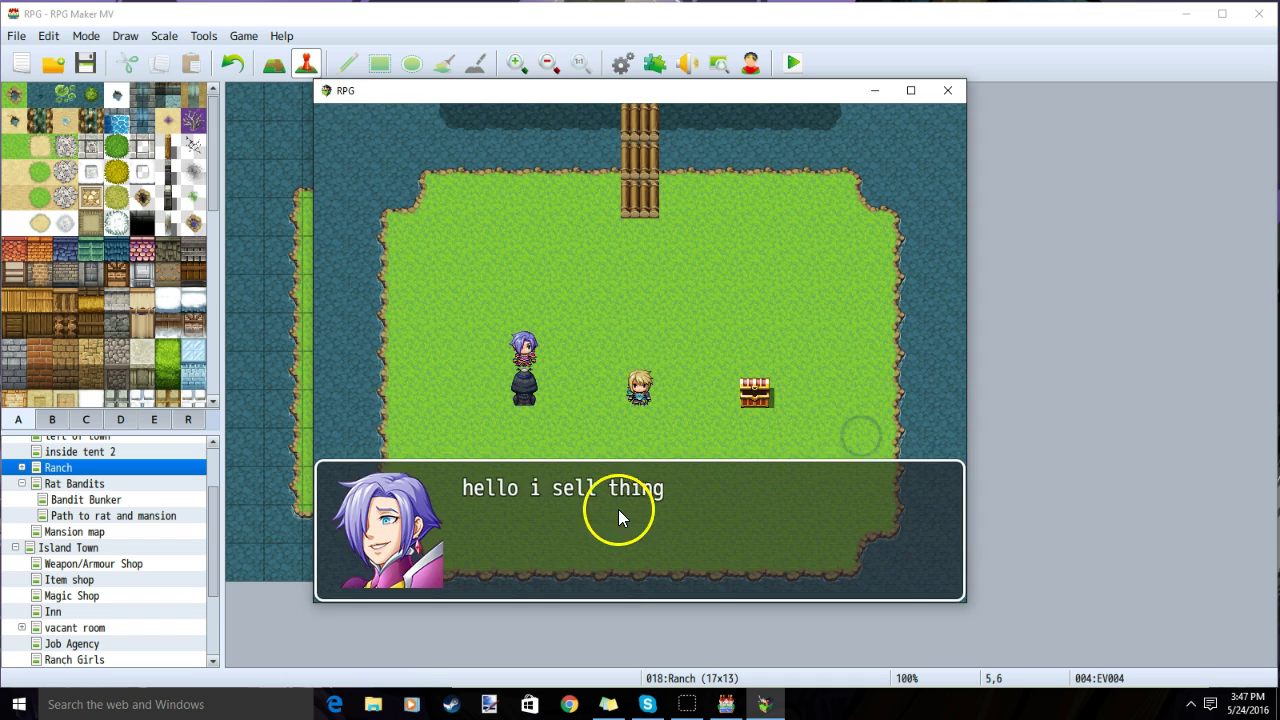
pyautogui.click(612, 510)
pyautogui.click(689, 217)
# Talk to the NPC again, show the key, and exit the secret store.
pyautogui.click(553, 493)
pyautogui.click(527, 390)
pyautogui.click(866, 464)
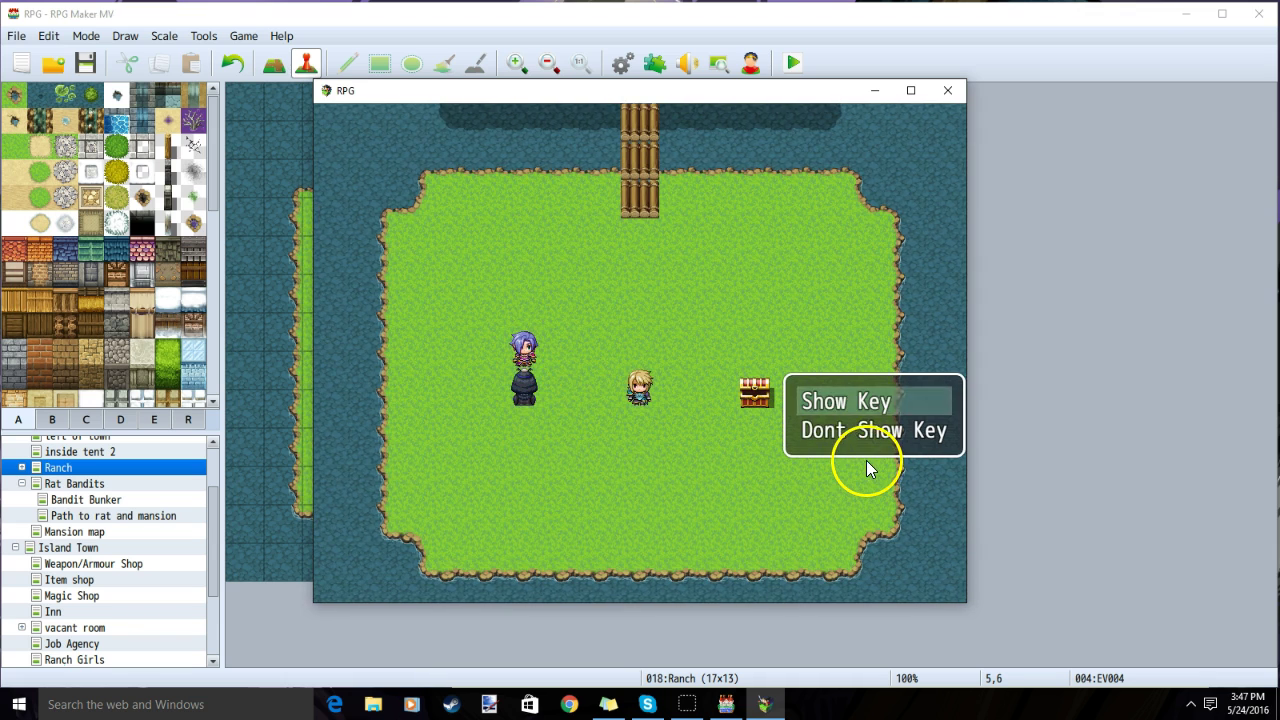
pyautogui.click(866, 408)
pyautogui.click(860, 405)
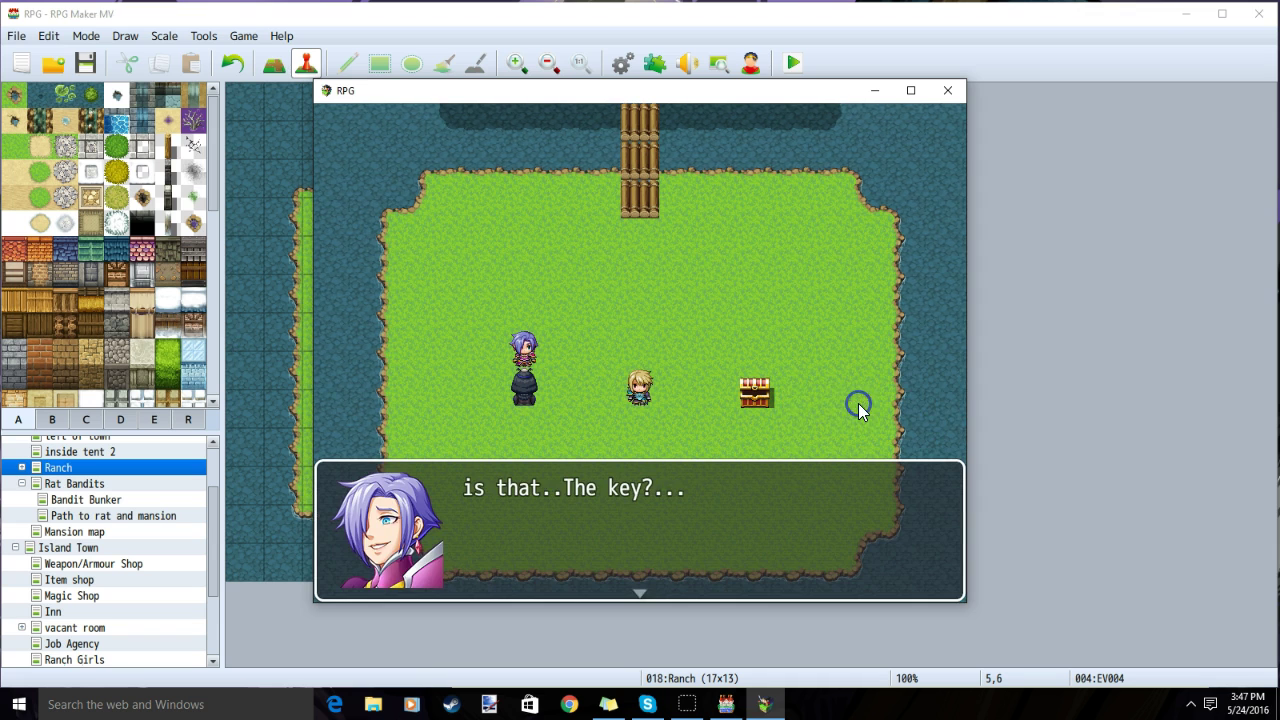
pyautogui.click(592, 353)
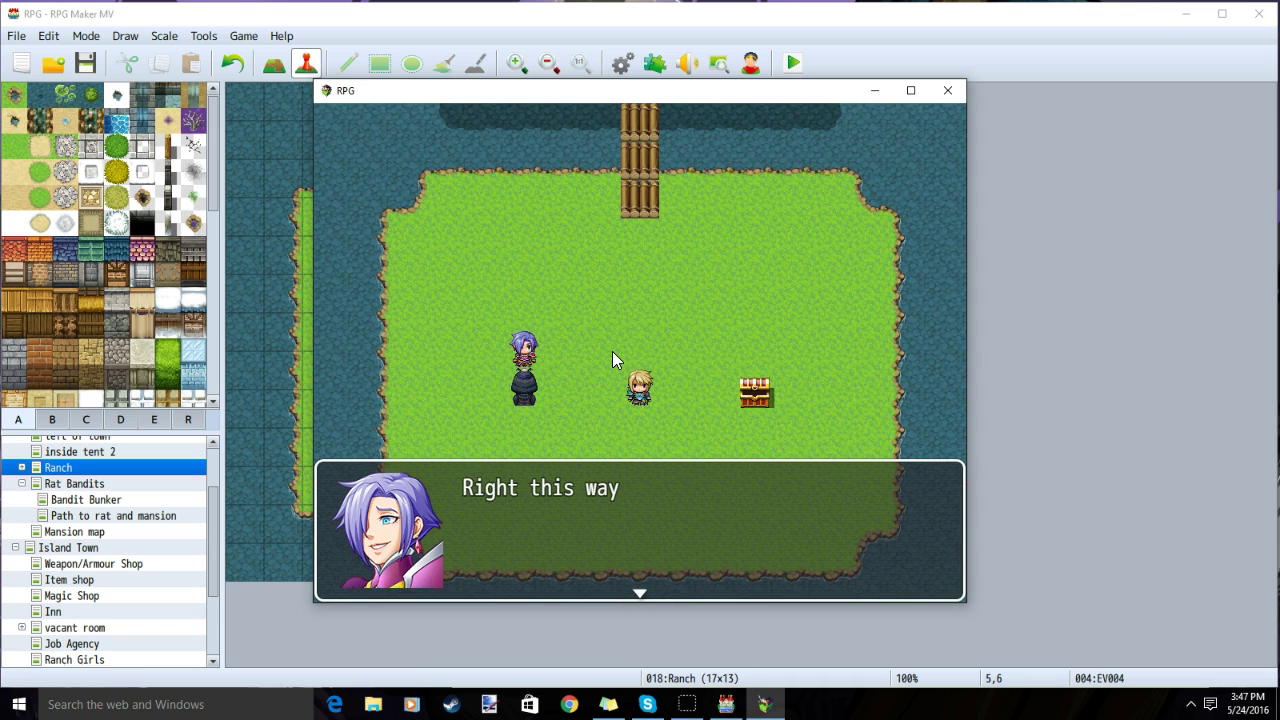
pyautogui.click(616, 350)
# Return to the NPC, get the 'Hello again' greeting, and visit the Hidden store.
pyautogui.click(694, 220)
pyautogui.click(534, 346)
pyautogui.click(602, 396)
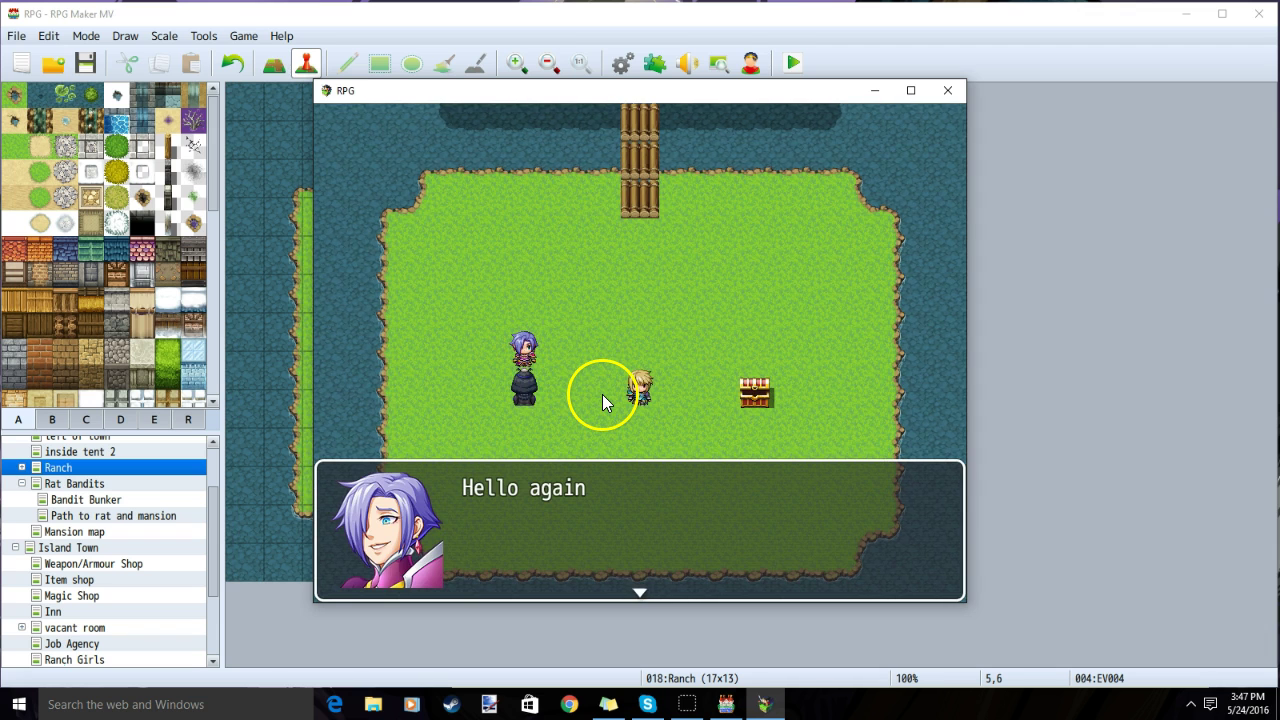
pyautogui.click(602, 394)
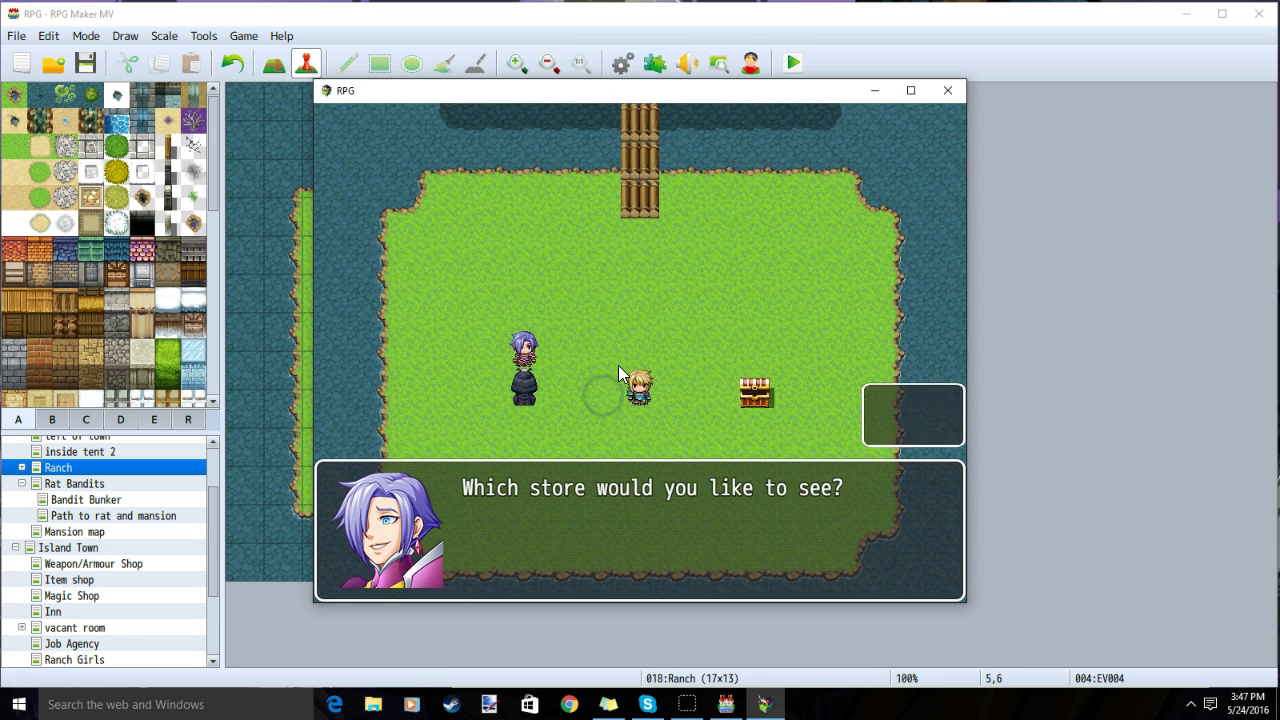
pyautogui.click(913, 512)
pyautogui.click(910, 406)
pyautogui.click(675, 217)
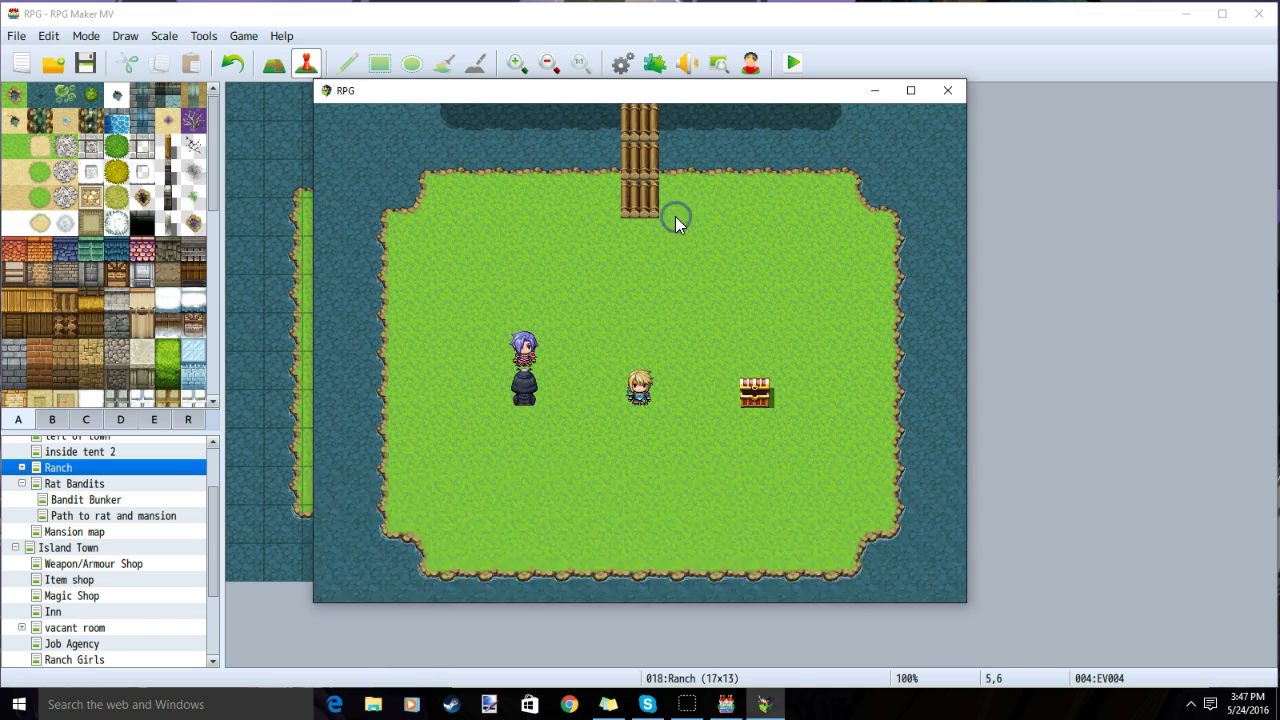
pyautogui.click(631, 317)
pyautogui.click(624, 357)
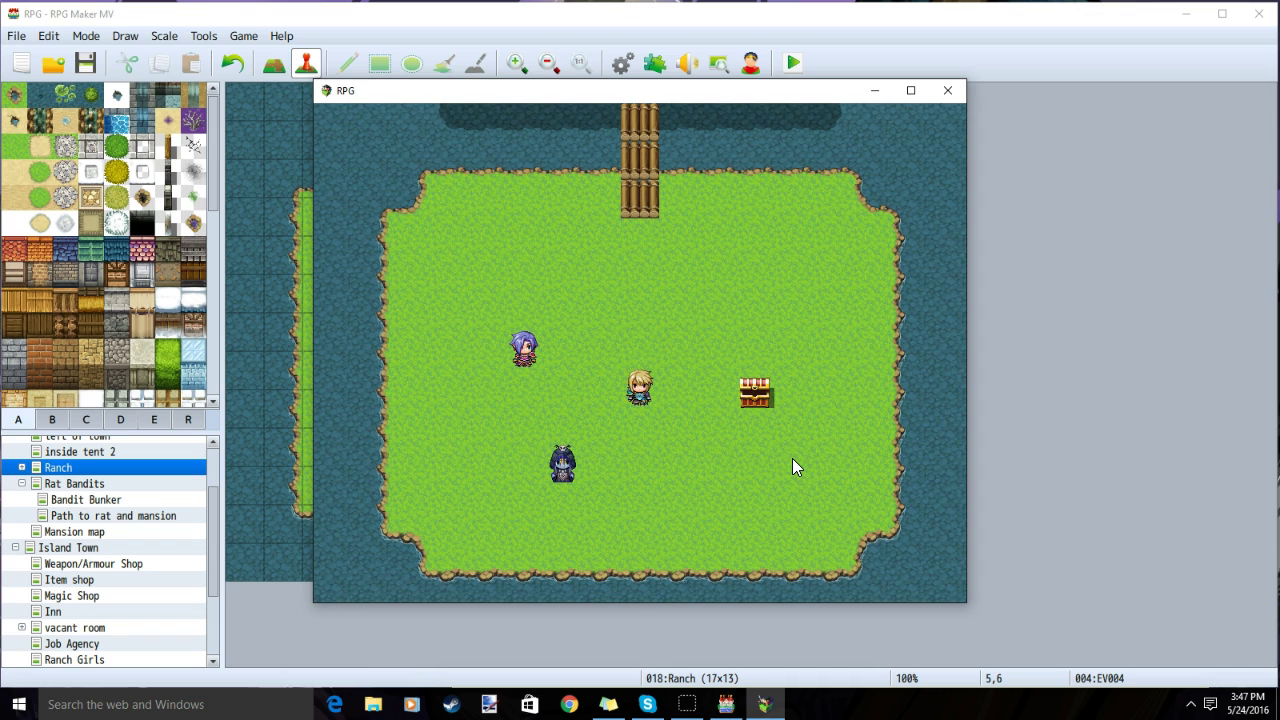
pyautogui.click(786, 467)
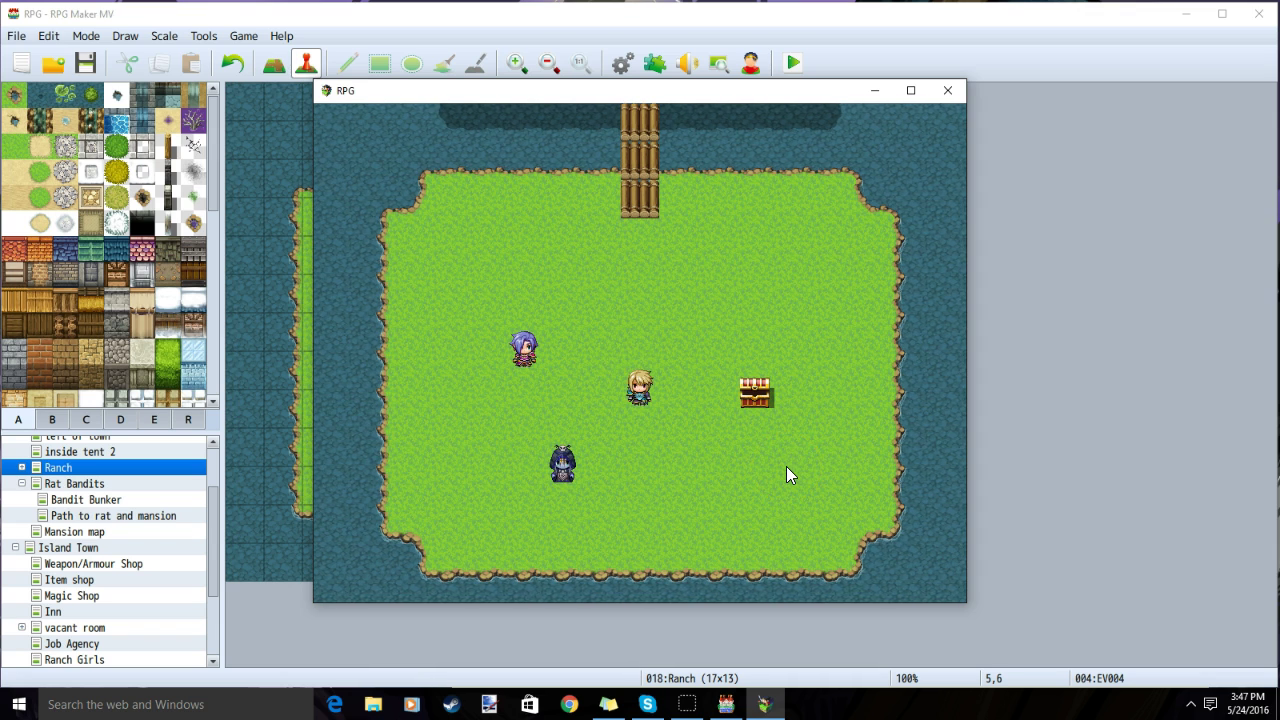